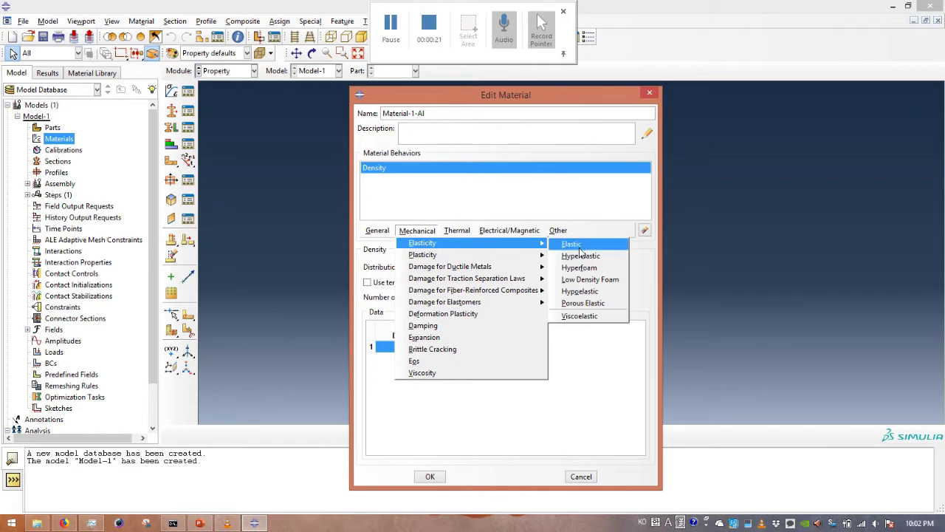
Add isotropic elastic behavior to Material-1-Al with Young's modulus 70E9 and Poisson's ratio 0.33, and save the material
click(570, 244)
click(409, 391)
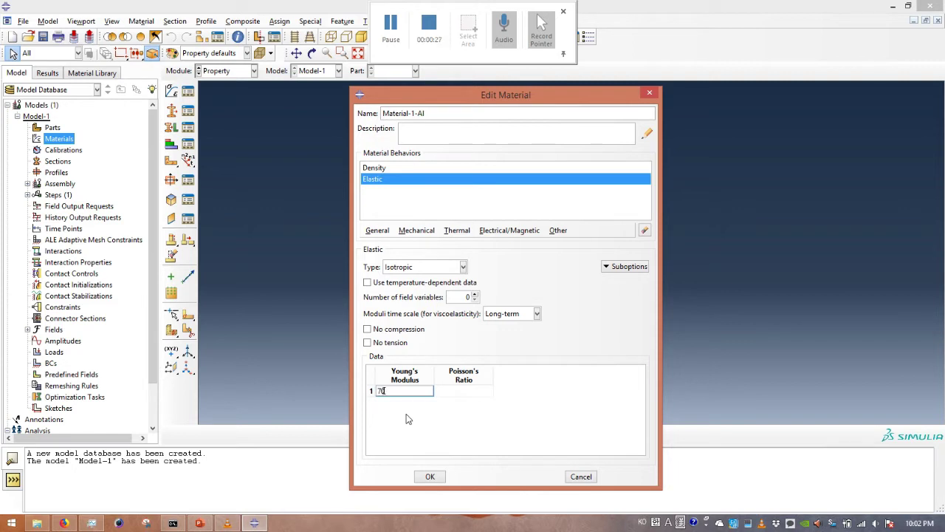
text(70E9)
click(459, 392)
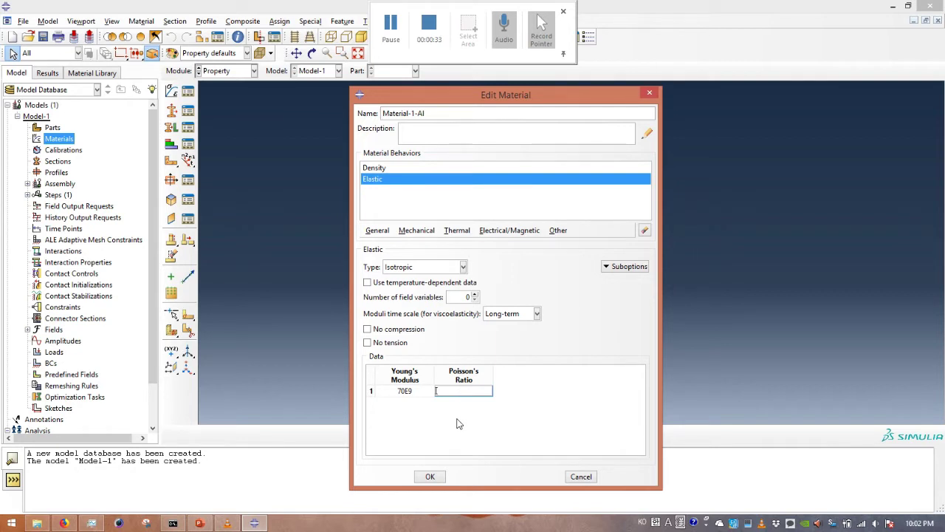
key(Return)
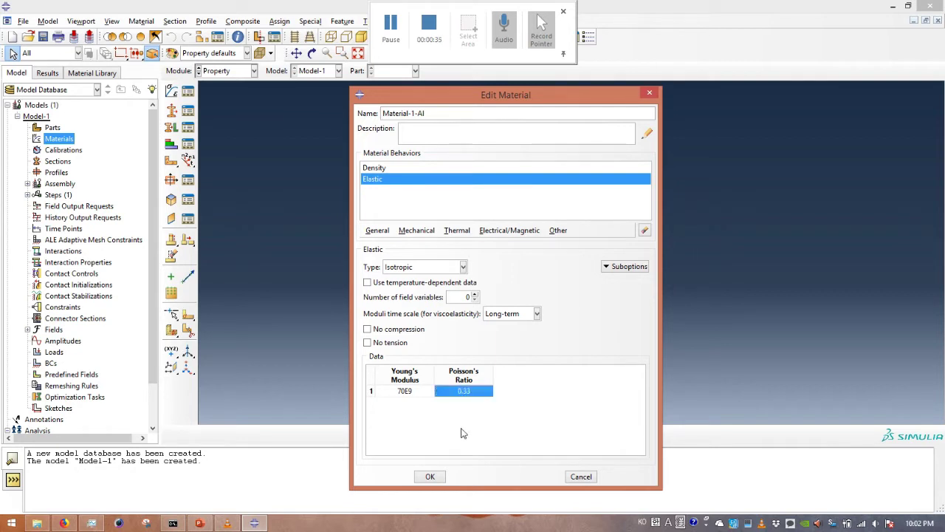
click(433, 478)
Create a second material named Material-2-Teflon and give it a uniform mass density of 2200
click(27, 138)
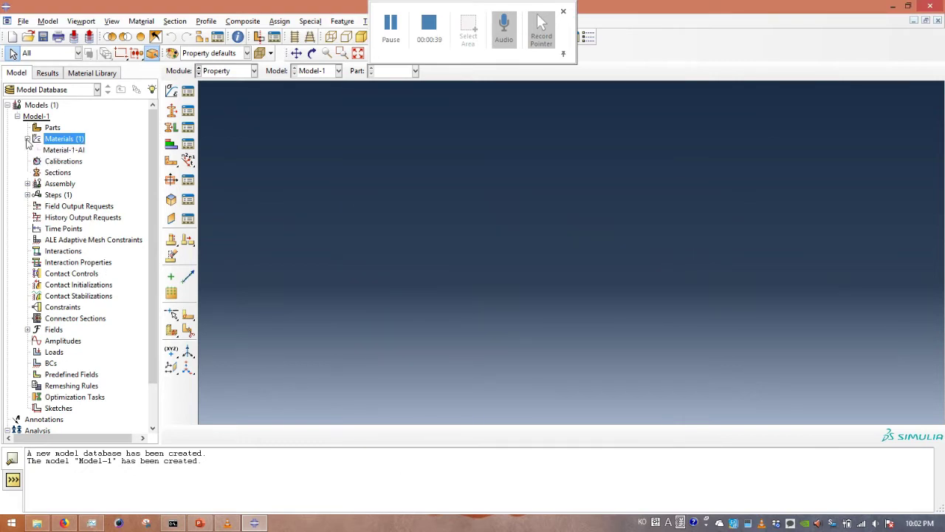
double_click(64, 138)
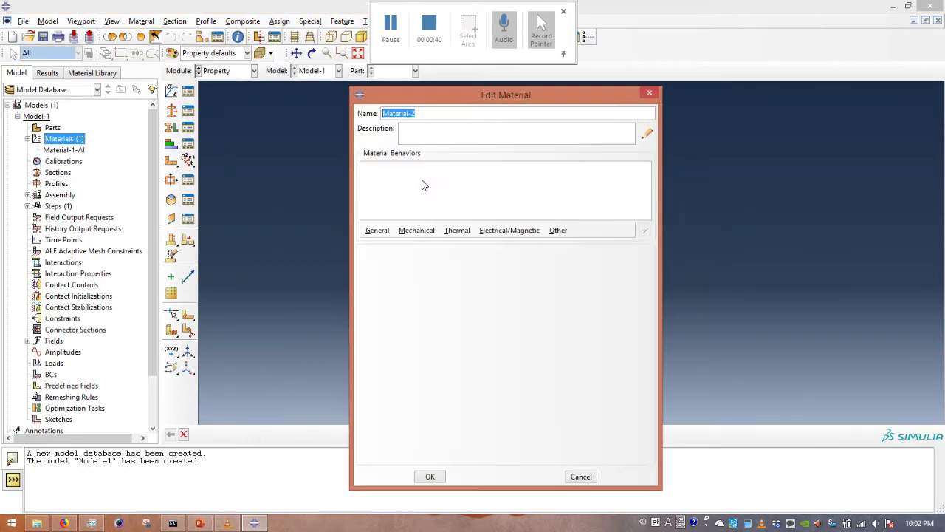
click(436, 115)
text(-Teflon)
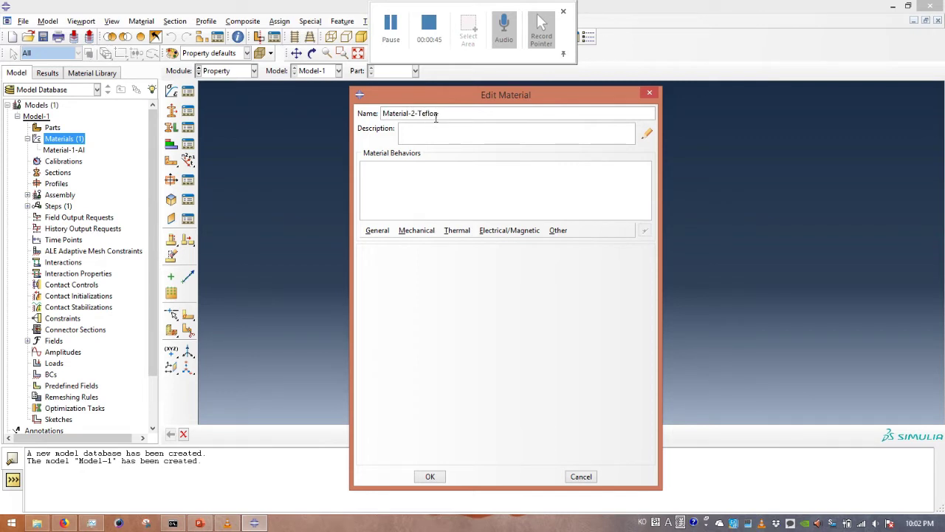
click(380, 232)
click(388, 244)
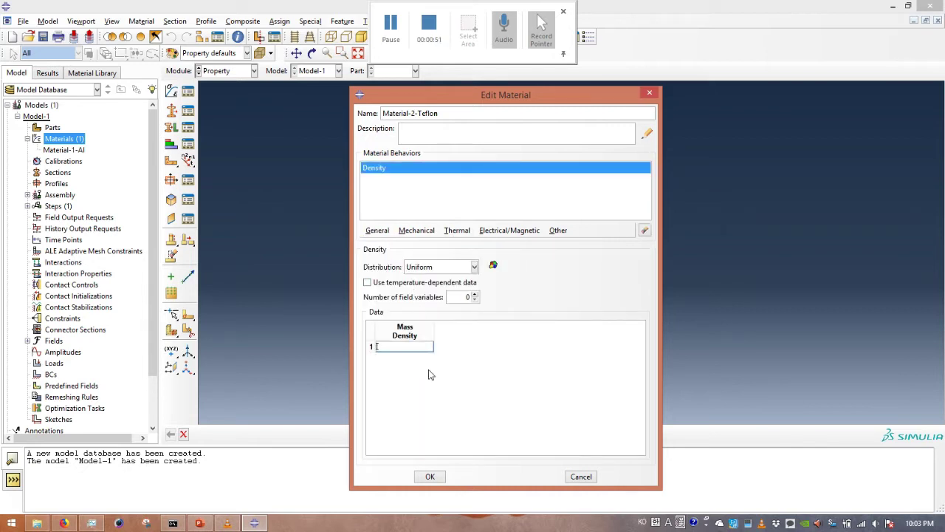
text(2200)
key(Return)
Add isotropic elastic behavior to Material-2-Teflon with Young's modulus 552E6 and Poisson's ratio 0.46, and save the material
click(420, 232)
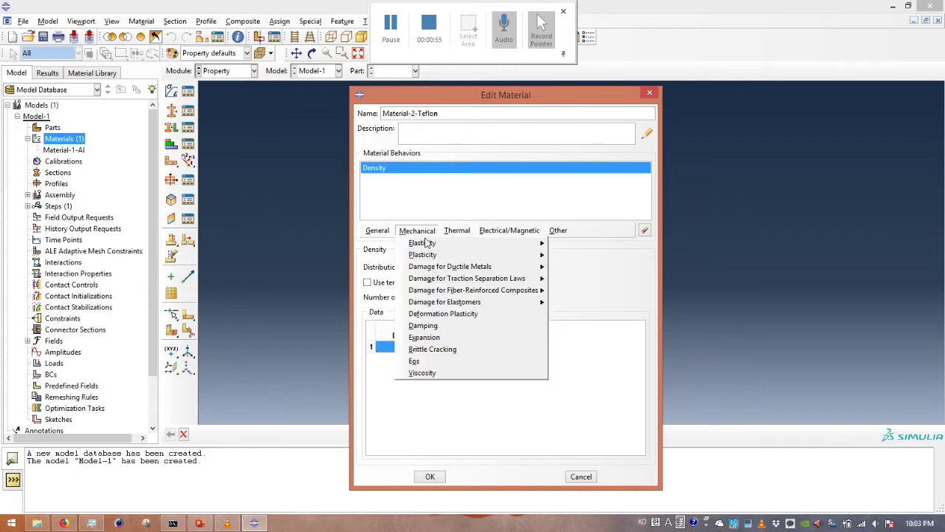
mouse_move(428, 244)
click(578, 245)
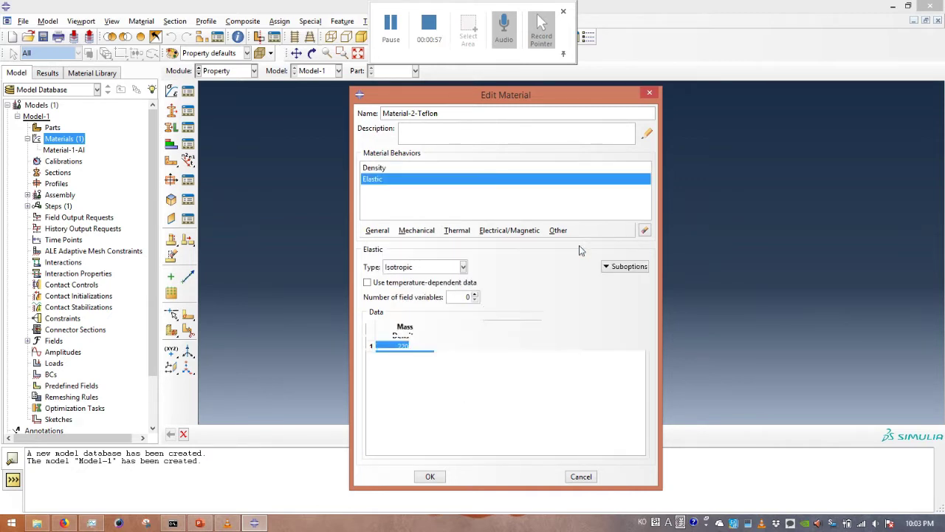
click(403, 390)
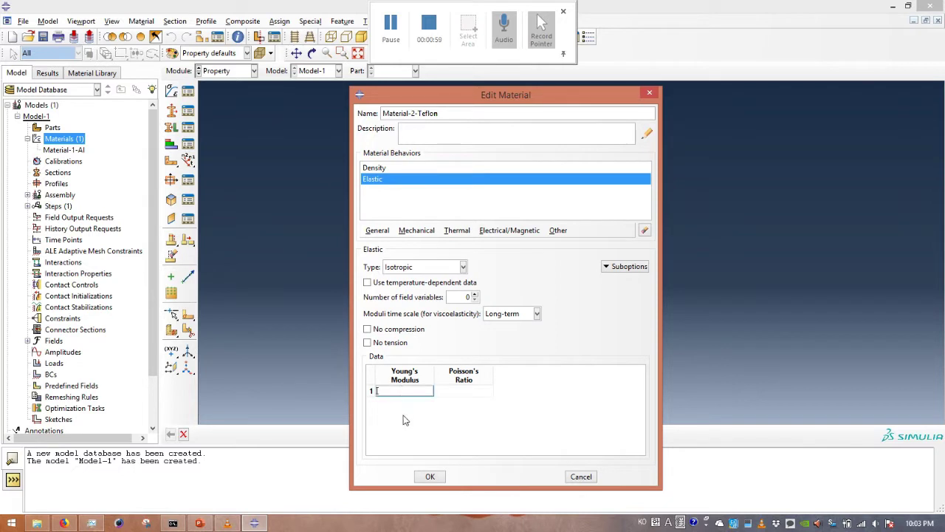
text(552E6)
key(Return)
click(467, 393)
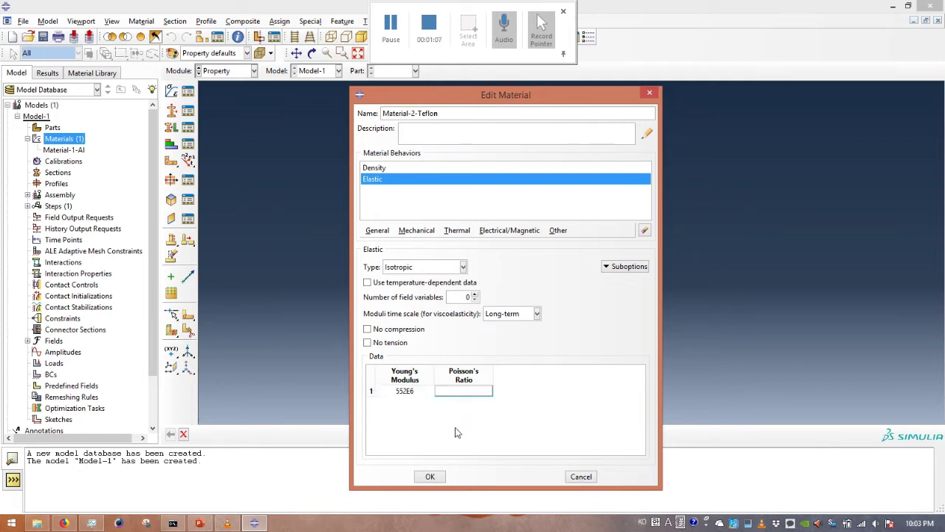
text(0.46)
key(Return)
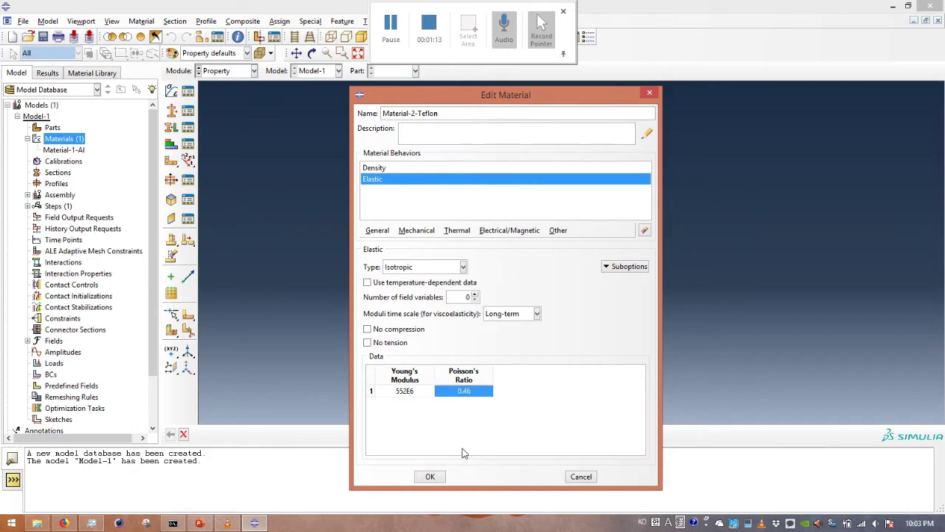
click(431, 478)
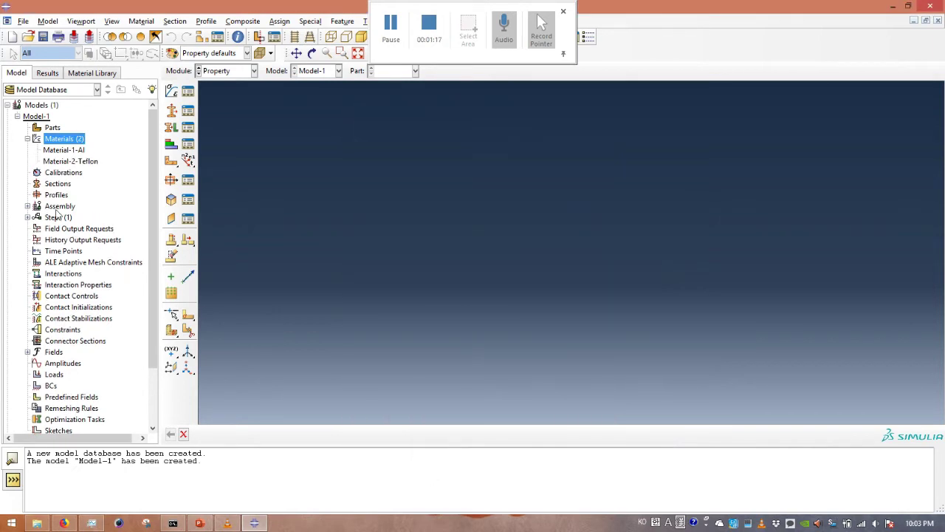
Create a third material named Material-3-Sub-Bottom and give it a uniform mass density of 1252
double_click(64, 139)
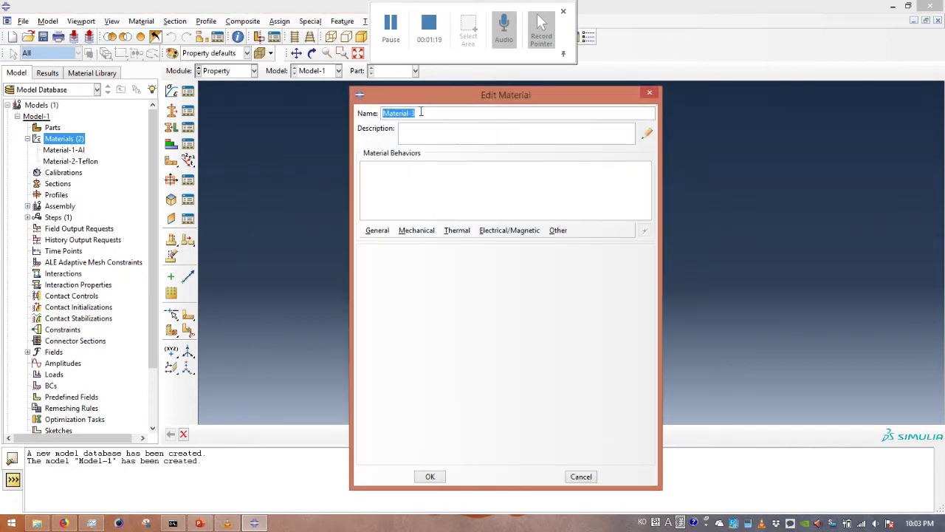
click(423, 113)
text(-Sub-Bottom)
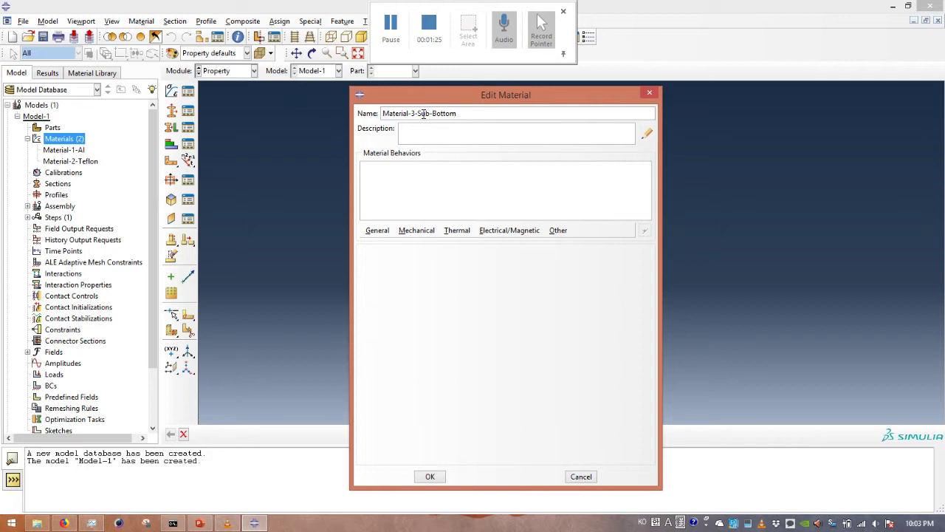
click(377, 231)
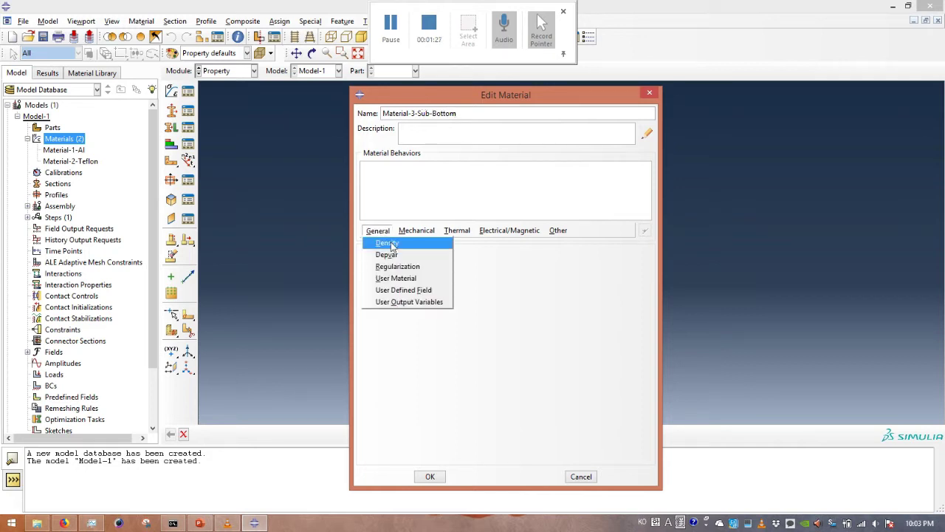
click(391, 246)
click(398, 347)
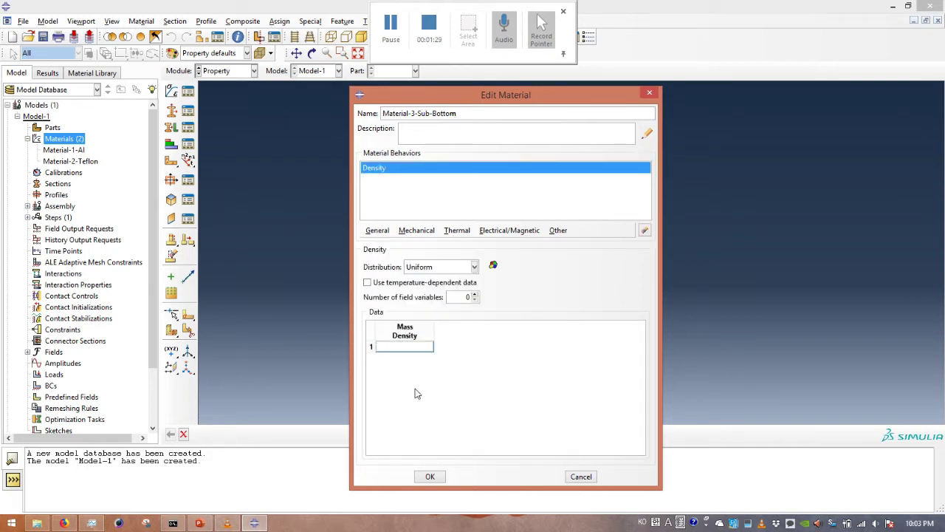
text(1252)
key(Return)
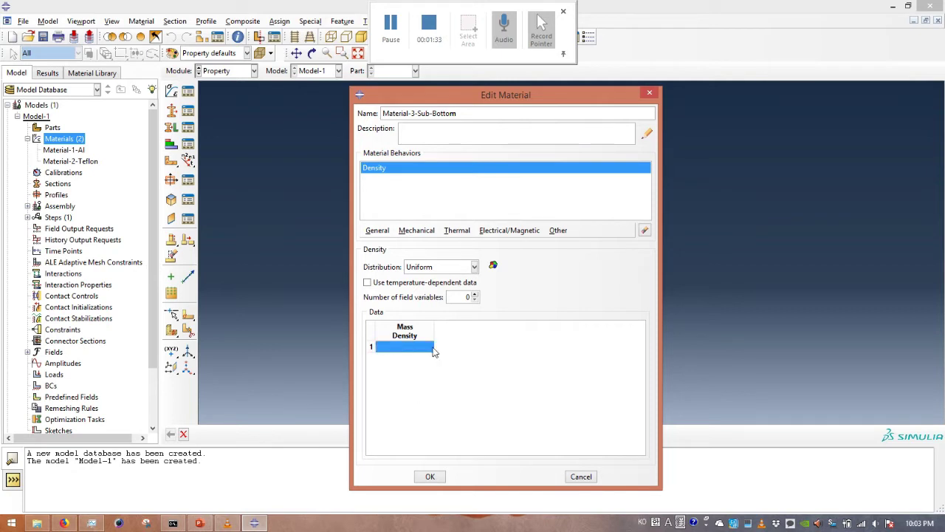
Add isotropic elastic behavior to Material-3-Sub-Bottom with Young's modulus 1280E6 and Poisson's ratio 0.36, and save the material
click(417, 231)
mouse_move(432, 245)
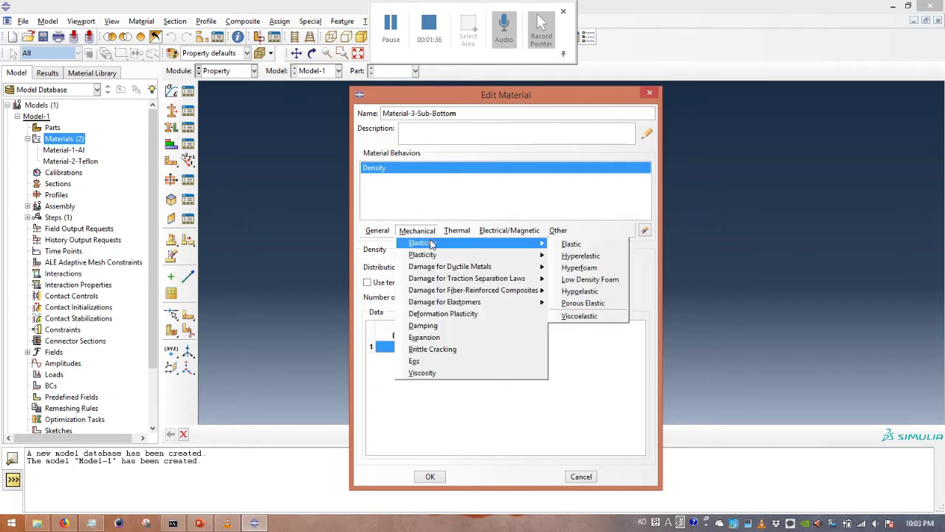
click(563, 245)
click(413, 392)
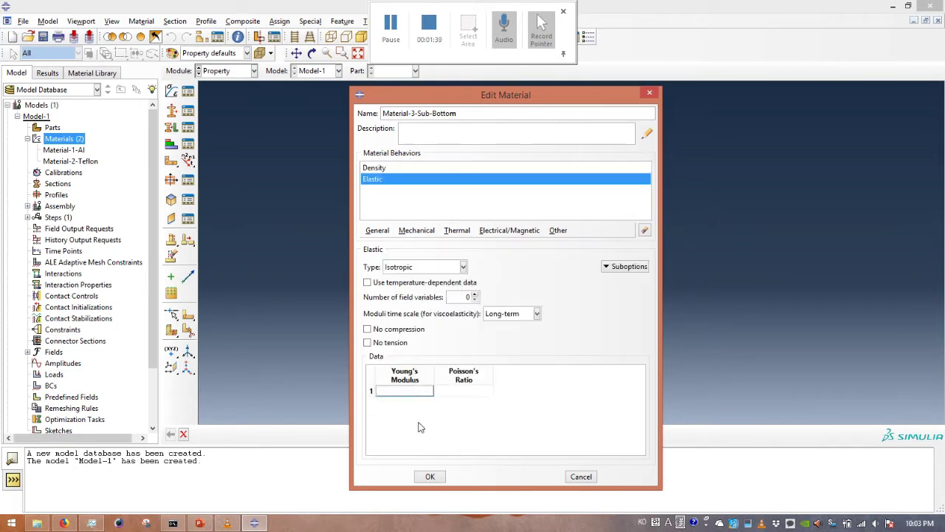
text(1280E6)
key(Return)
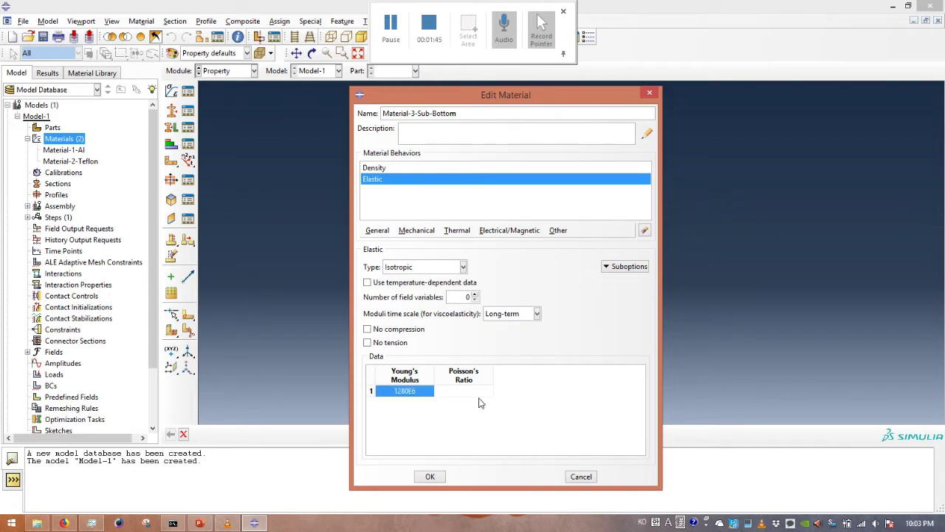
click(468, 392)
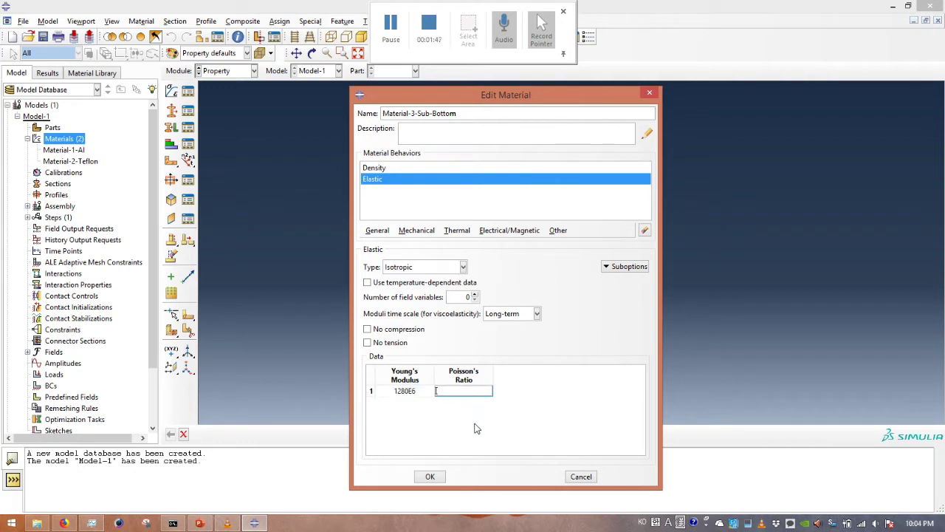
text(0.36)
key(Return)
click(432, 478)
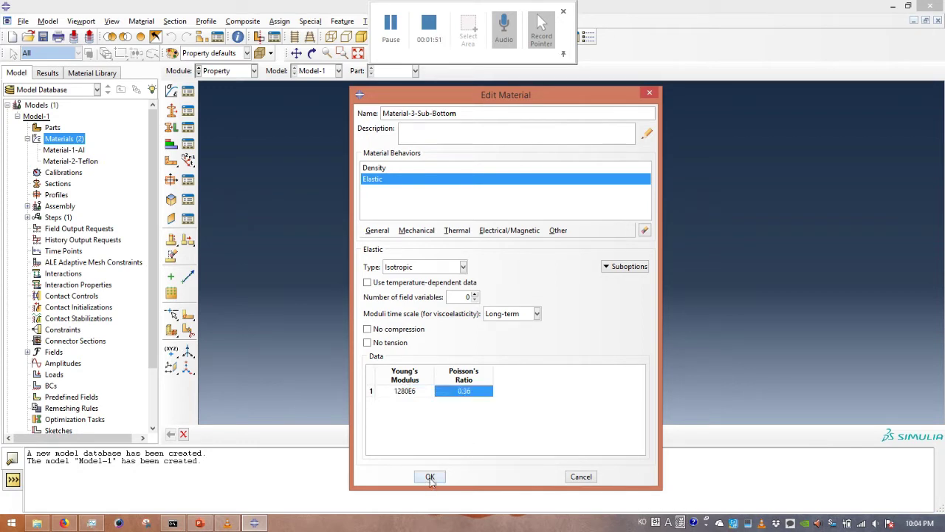
Create a fourth material named Material-4-Sub-Top and give it a uniform mass density of 3500
double_click(63, 141)
click(426, 114)
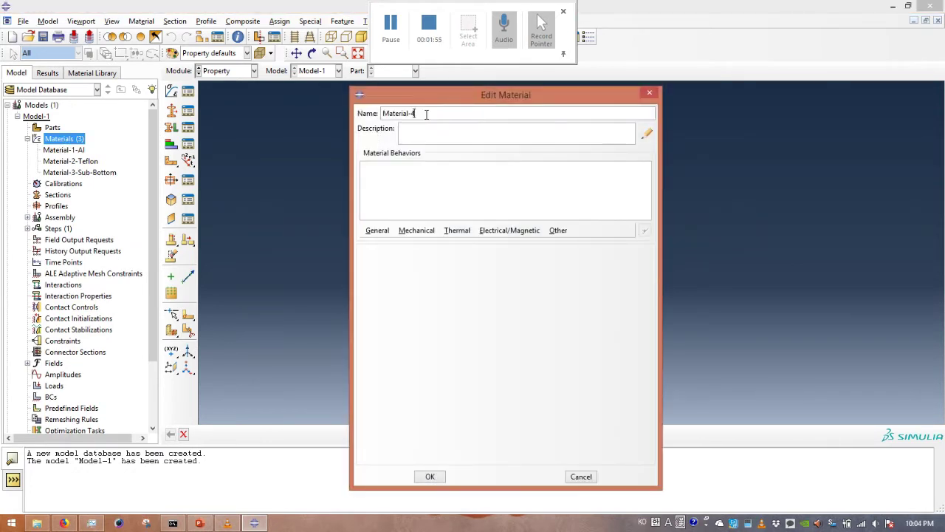
text(-Sub-Top)
click(376, 234)
click(386, 244)
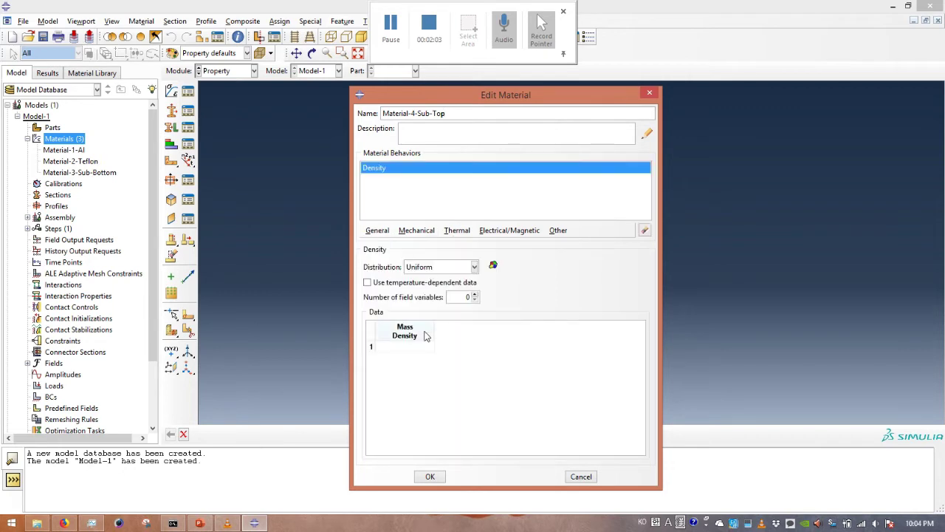
click(412, 350)
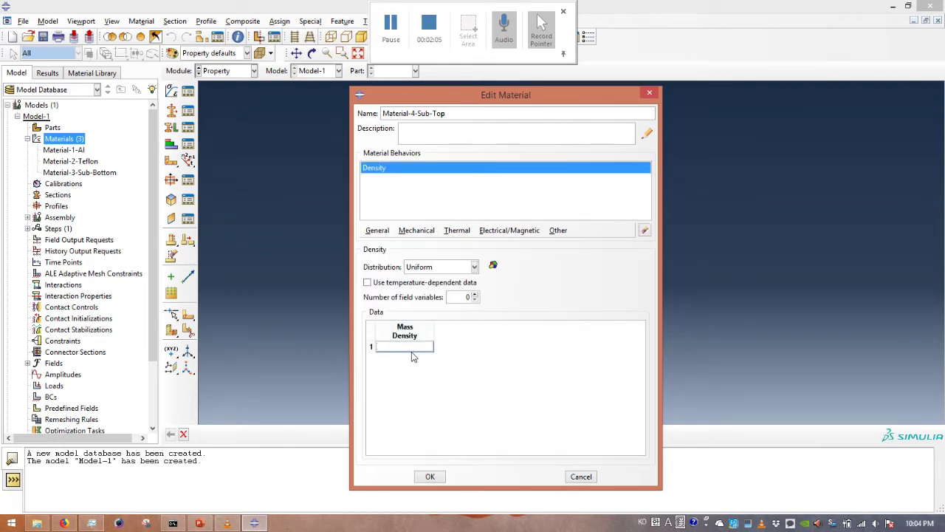
text(3500)
key(Return)
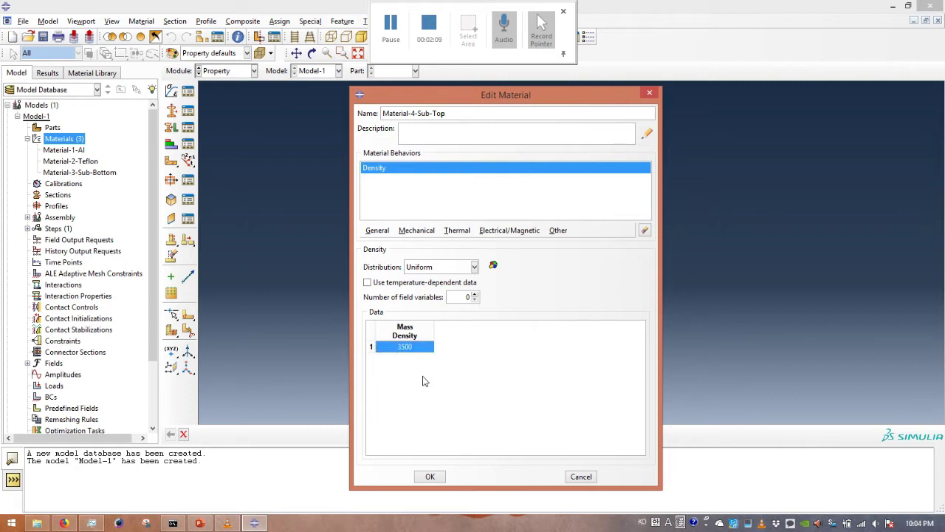
Add isotropic elastic behavior to Material-4-Sub-Top with Young's modulus 1280E6 and Poisson's ratio 0.36, and save the material
click(418, 230)
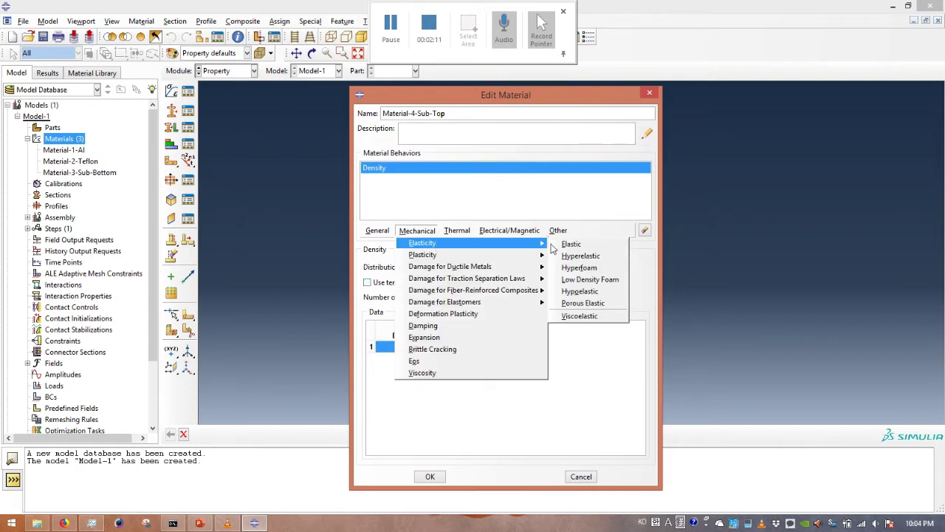
click(571, 244)
click(411, 392)
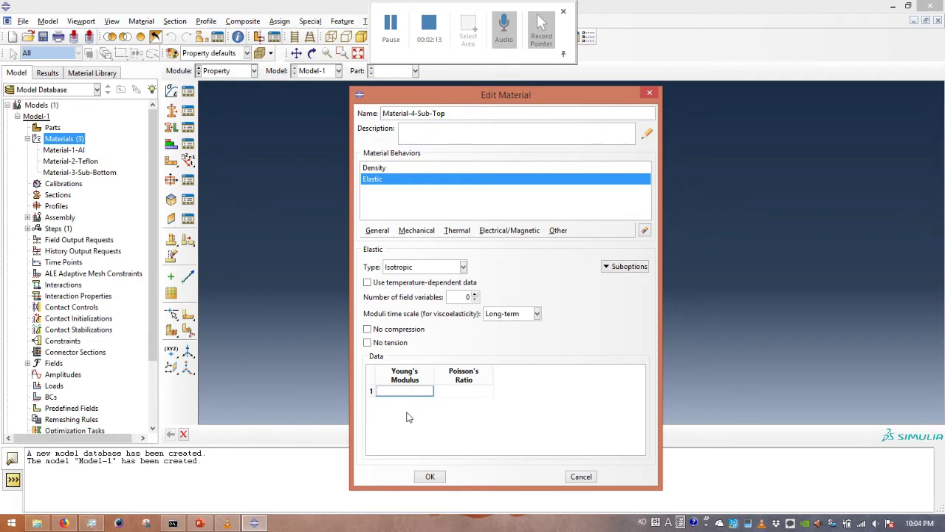
text(1280E6)
key(Return)
click(482, 391)
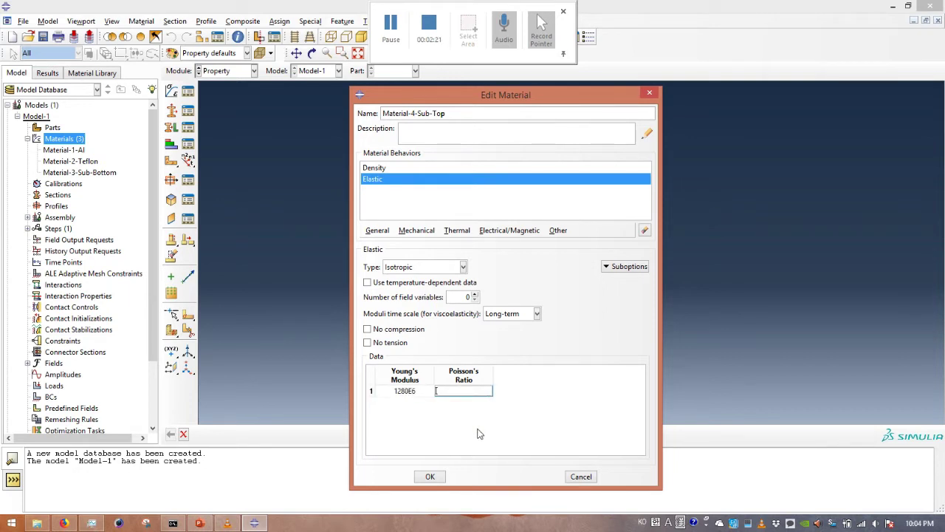
text(0.36)
key(Return)
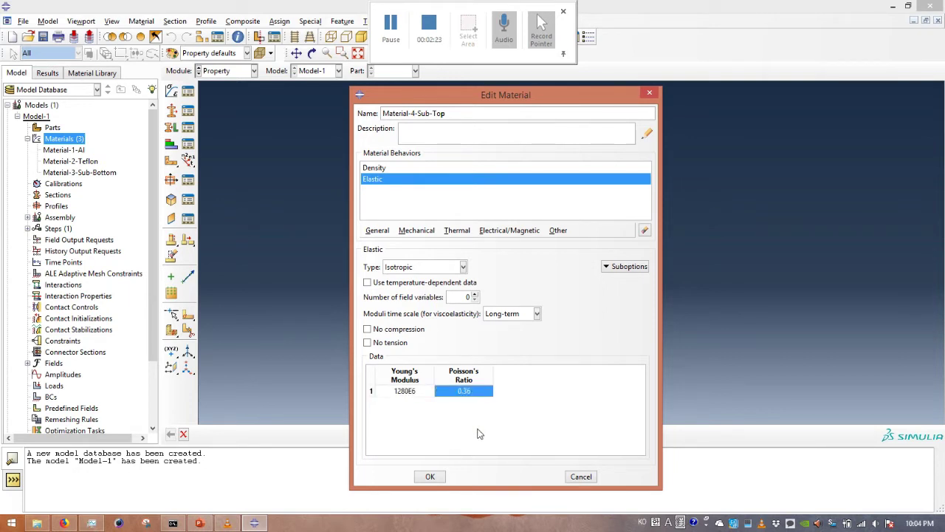
click(431, 476)
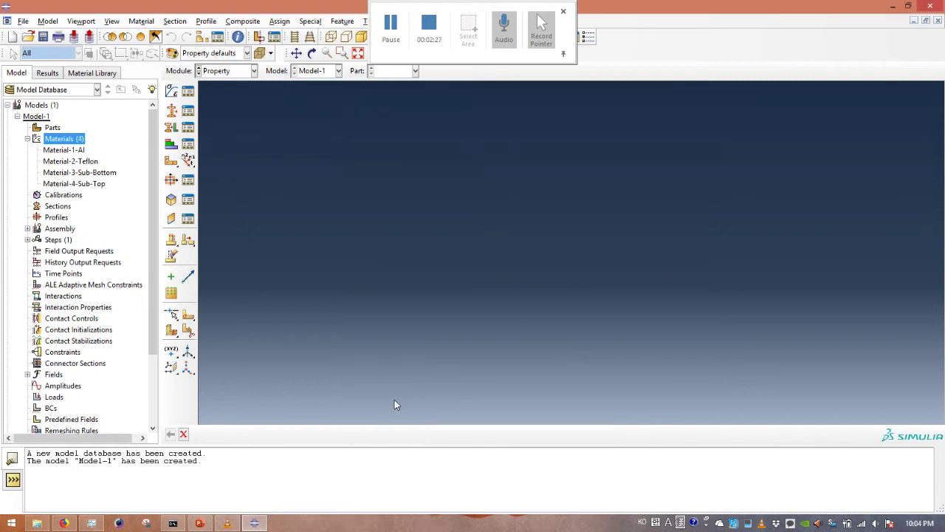
Create a solid homogeneous section named Section-1-Al that uses Material-1-Al
double_click(57, 206)
click(356, 200)
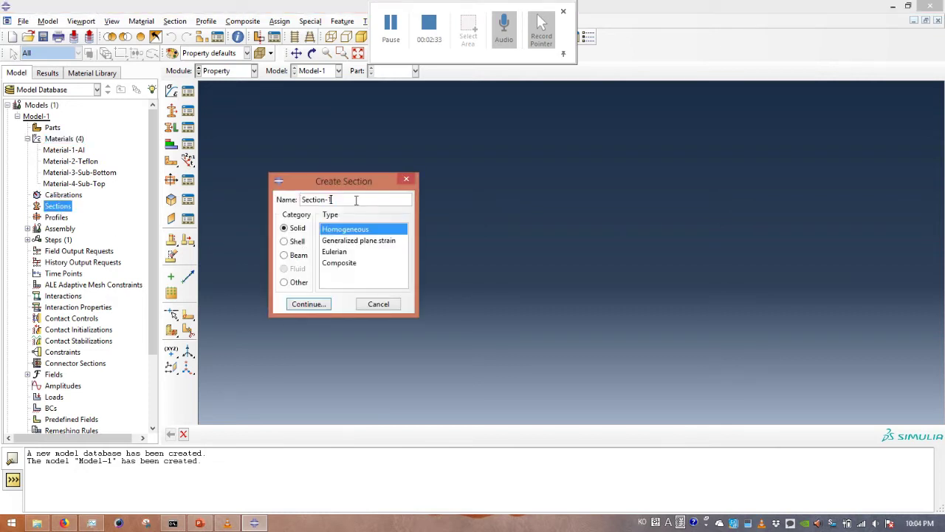
text(-Al)
click(316, 306)
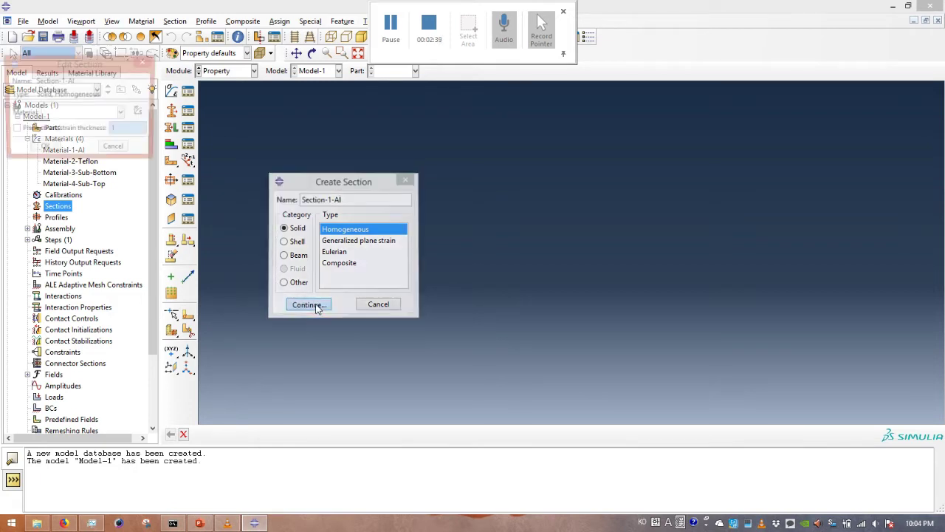
click(53, 116)
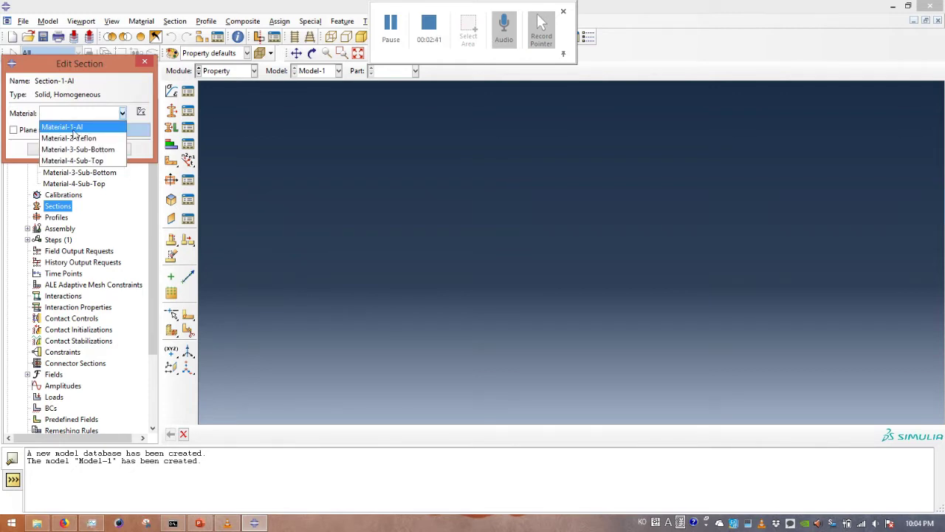
click(74, 127)
click(43, 149)
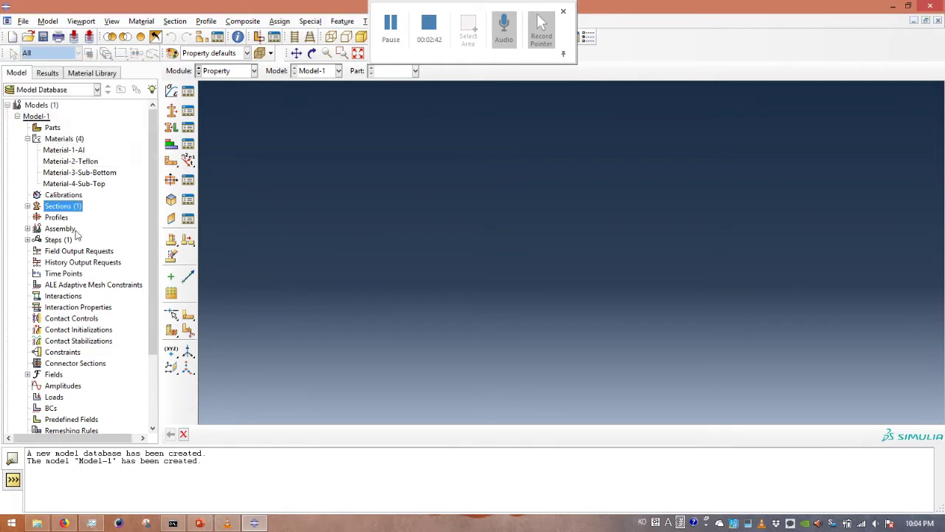
Create a solid homogeneous section named Section-2-Teflon that uses Material-2-Teflon
click(27, 206)
double_click(63, 206)
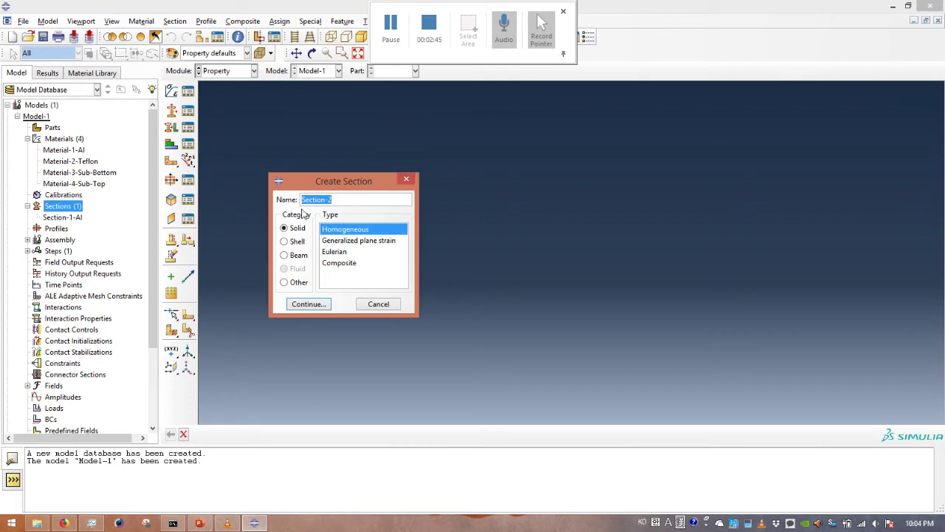
click(342, 201)
text(-Teflon)
click(308, 304)
click(88, 113)
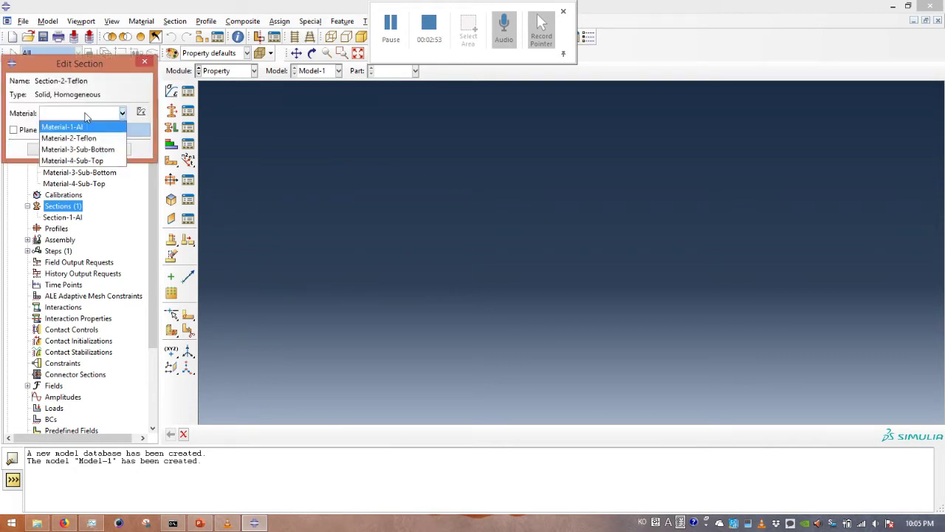
click(92, 139)
click(40, 149)
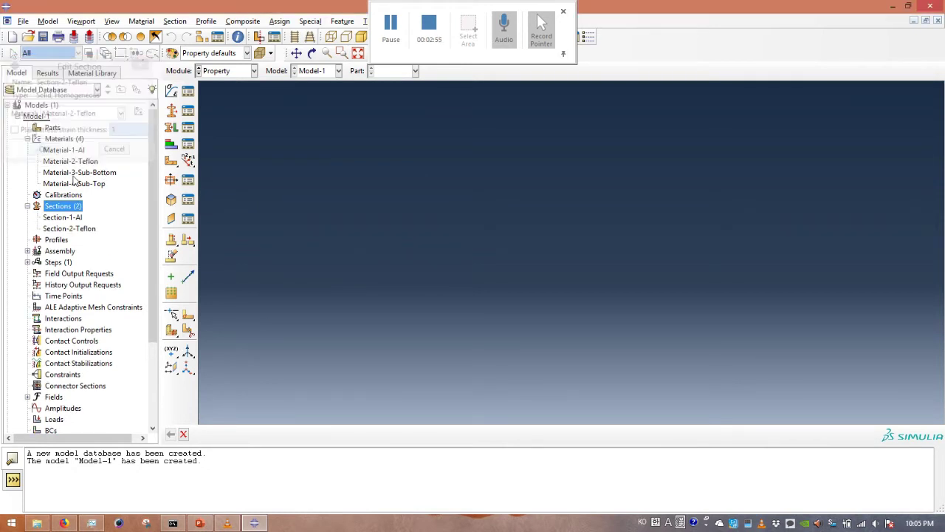
Create a solid homogeneous section named Section-3-Sub-Bottom that uses Material-3-Sub-Bottom
double_click(69, 207)
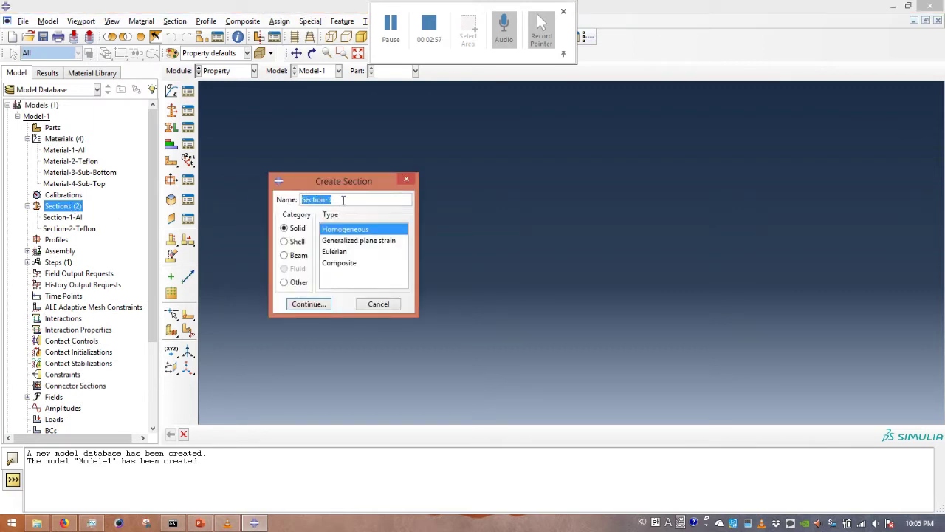
click(343, 199)
text(-Sub-Bottom)
click(309, 304)
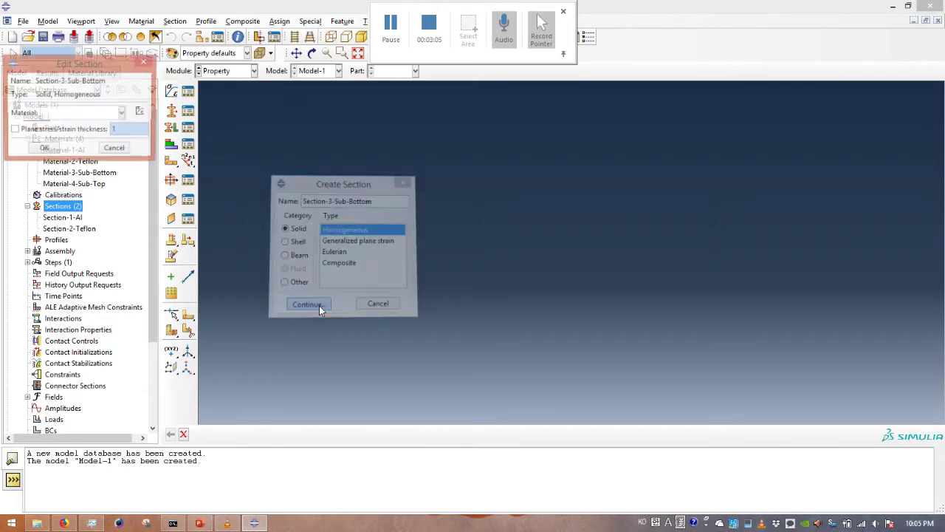
click(57, 115)
click(72, 152)
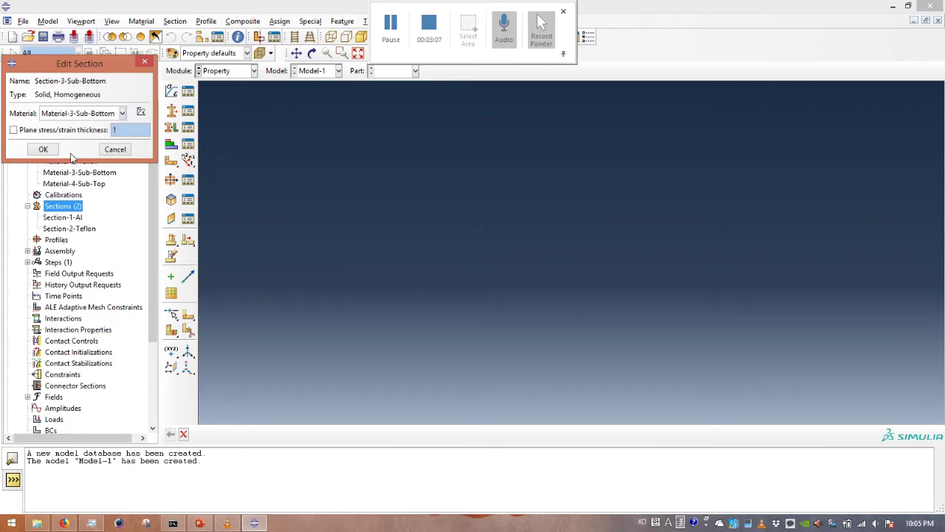
click(43, 150)
Create a solid homogeneous section named Section-4-Sub-Top that uses Material-4-Sub-Top
double_click(59, 206)
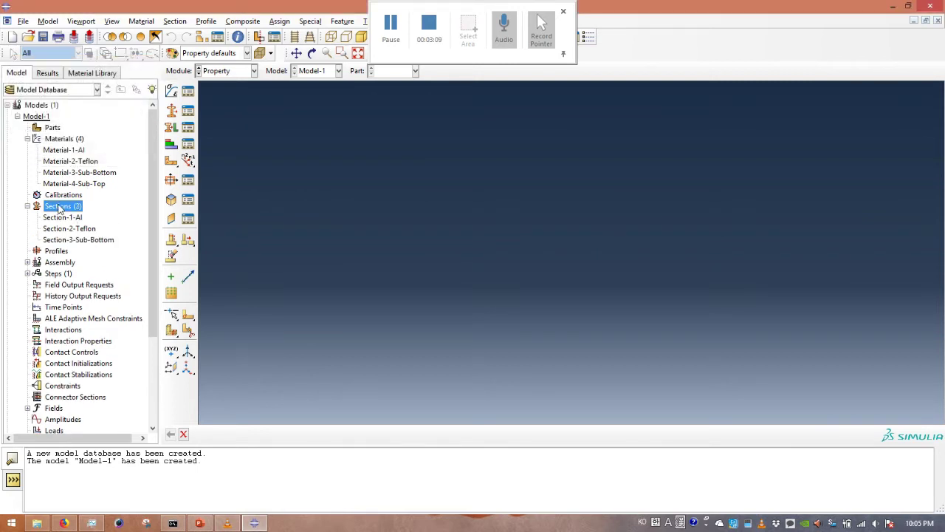
click(333, 200)
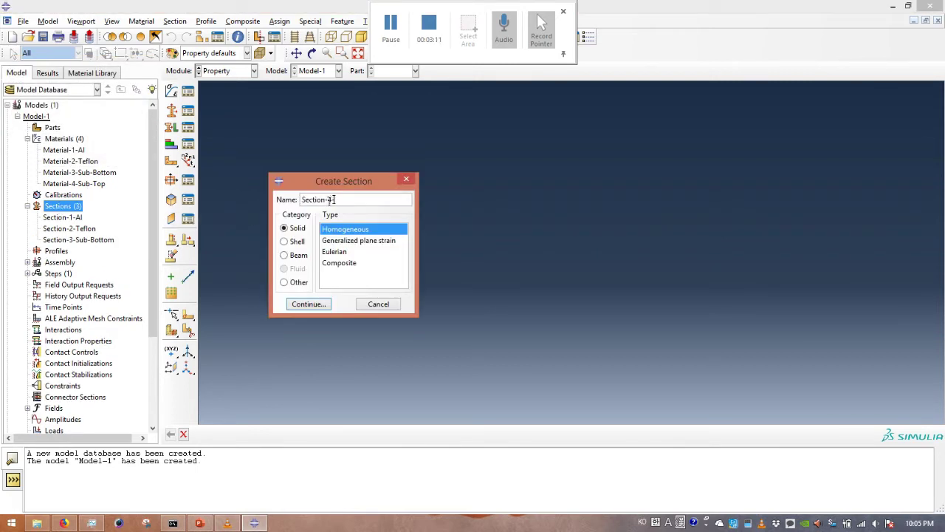
text(-Sub-Top)
click(317, 305)
click(86, 115)
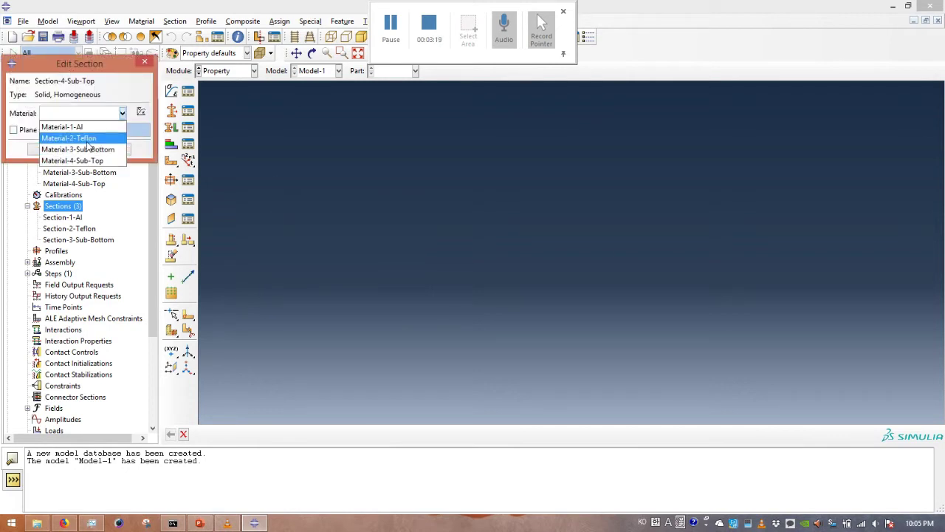
click(86, 161)
click(37, 148)
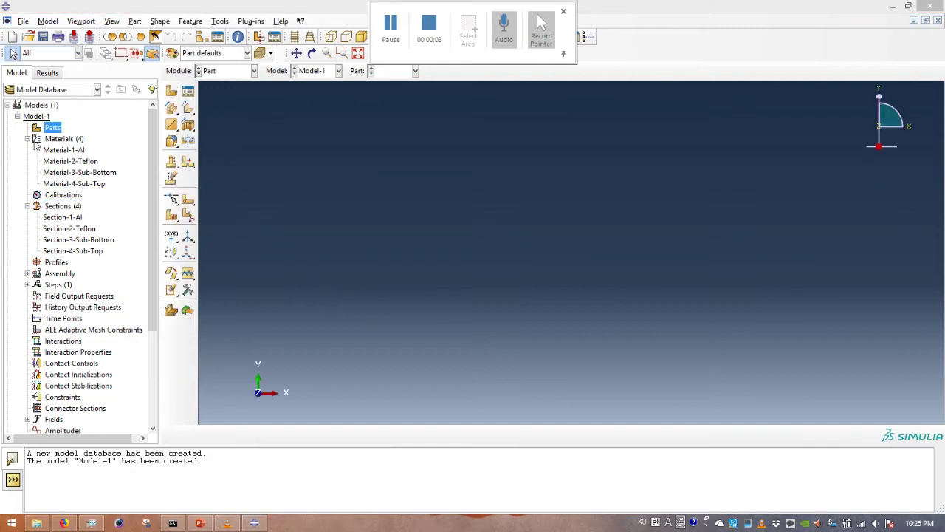
Start a 3D deformable solid extrusion part named Part-1-Sub-Bottom with an approximate size of 0.1
double_click(53, 129)
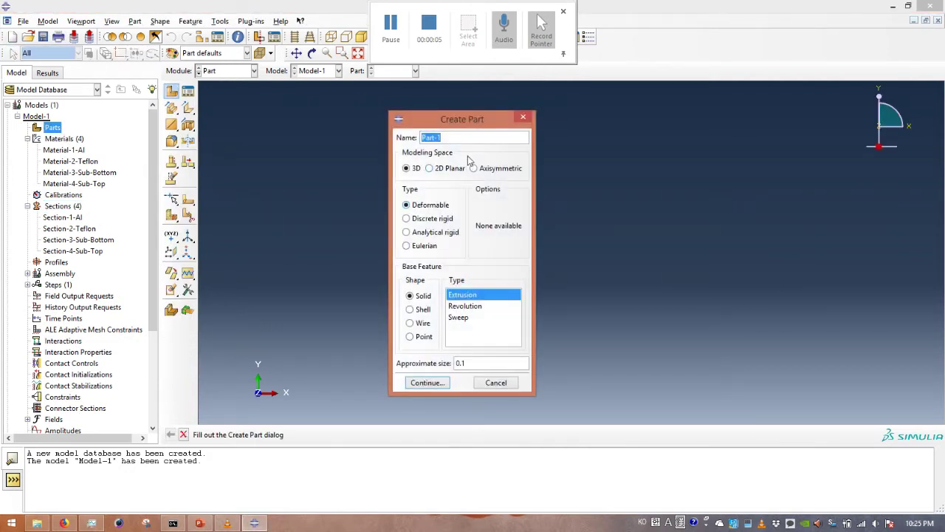
click(466, 141)
text(-Sub-Bottom)
drag(441, 363, 462, 365)
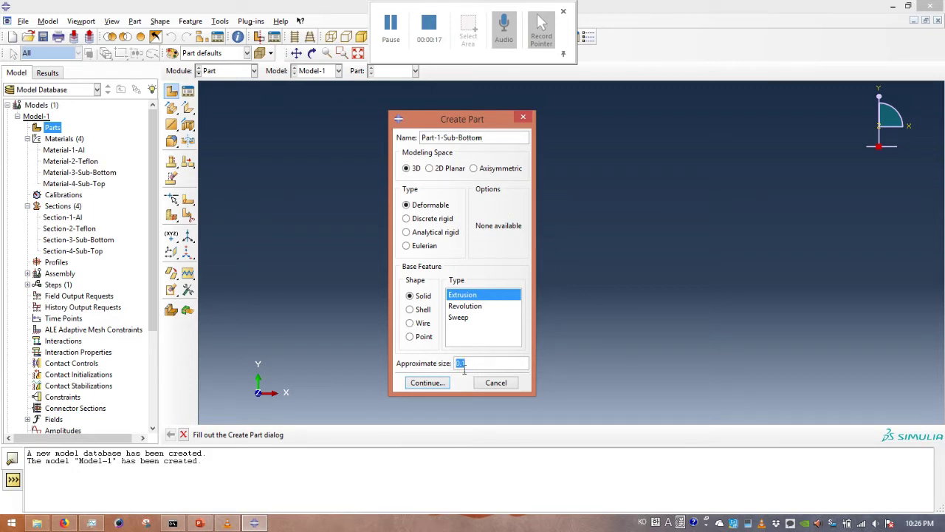
click(437, 383)
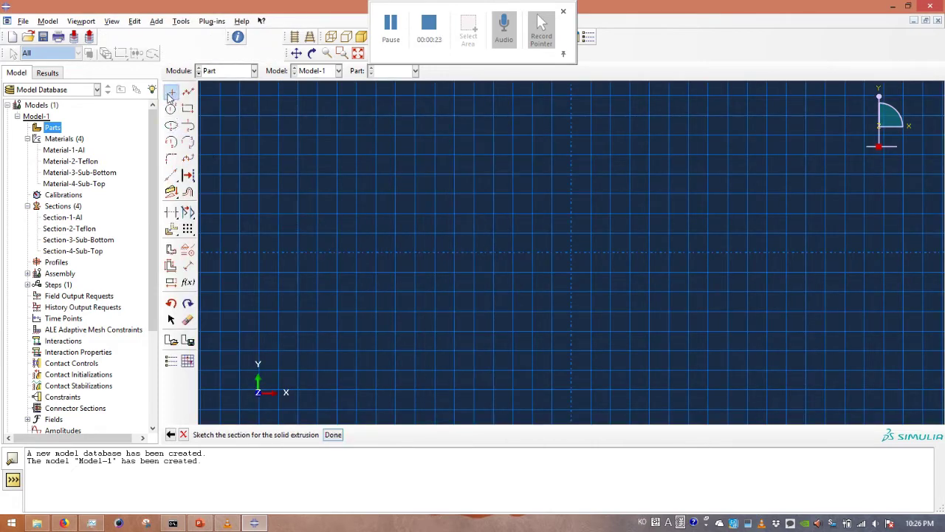
Place two isolated sketch points at (0.025, 0.025) and (-0.025, -0.025)
click(171, 91)
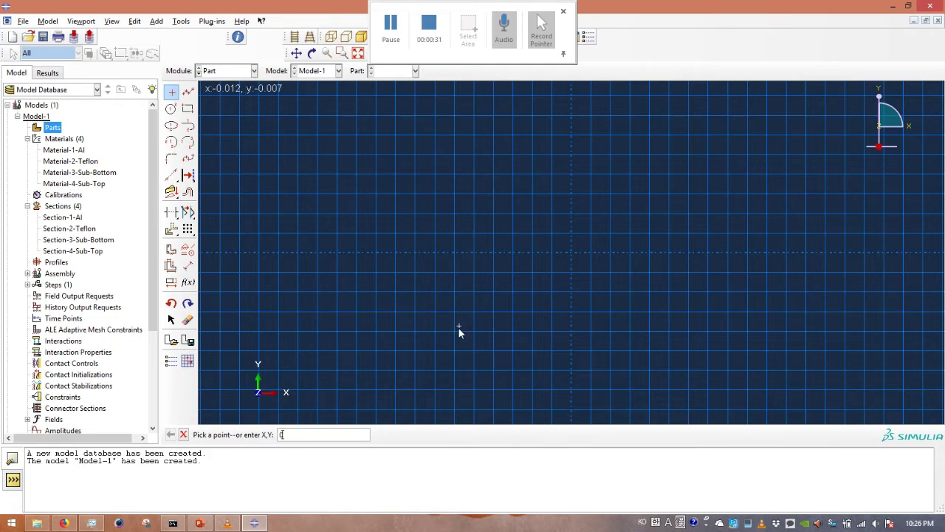
text(0)
text(.025,0.025)
key(Return)
text(-0.025,-0)
key(Return)
scroll(645, 311, up, 2)
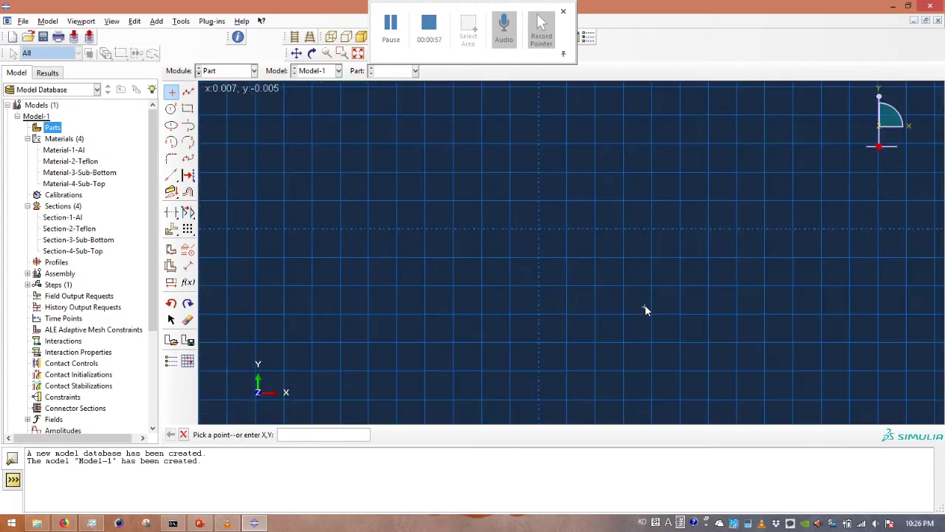
scroll(644, 311, down, 3)
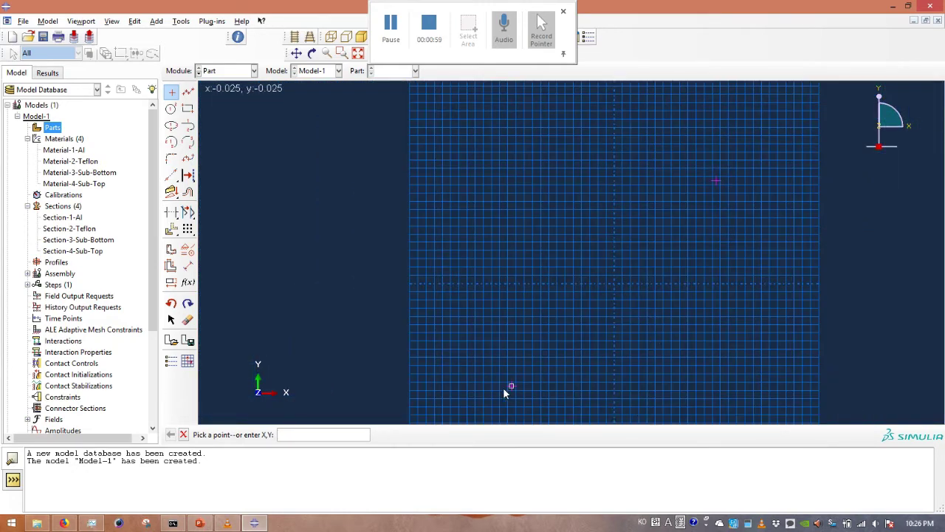
Draw a rectangle from the point at (-0.025, -0.025) to the point at (0.025, 0.025)
click(188, 110)
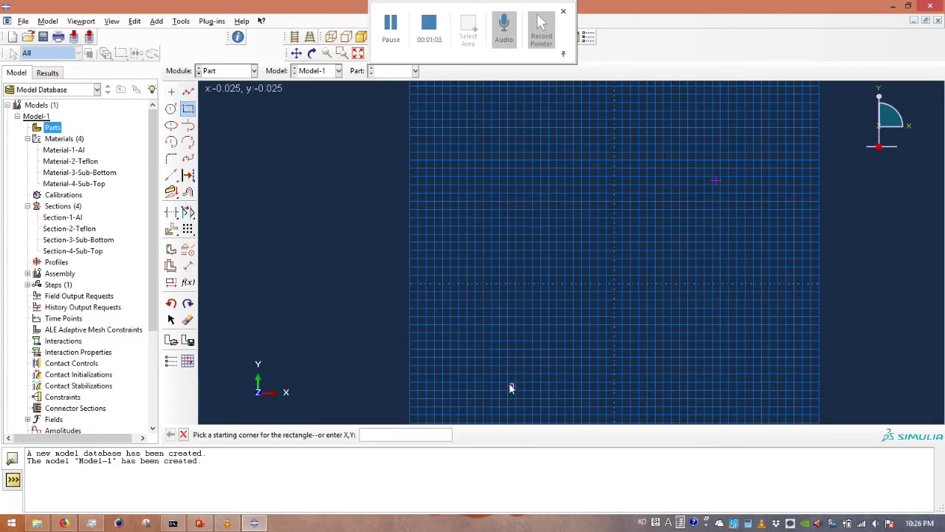
click(511, 387)
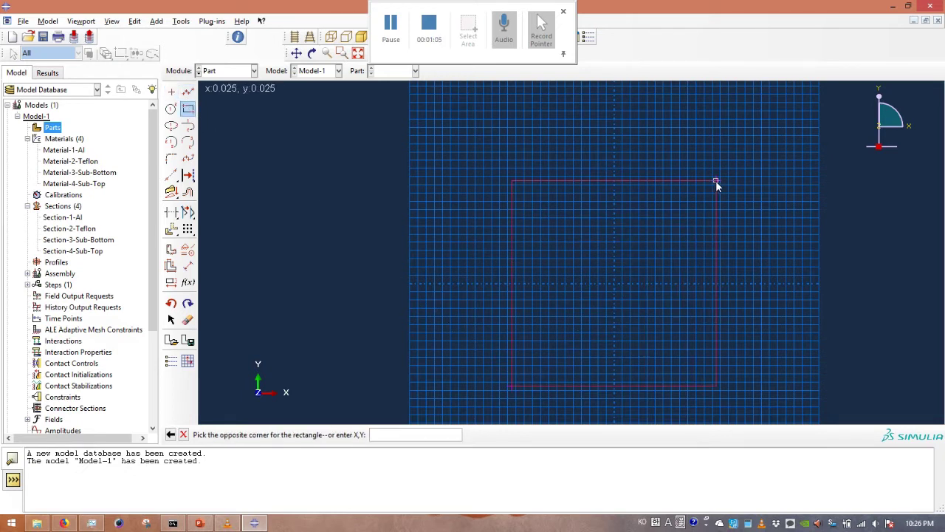
click(716, 181)
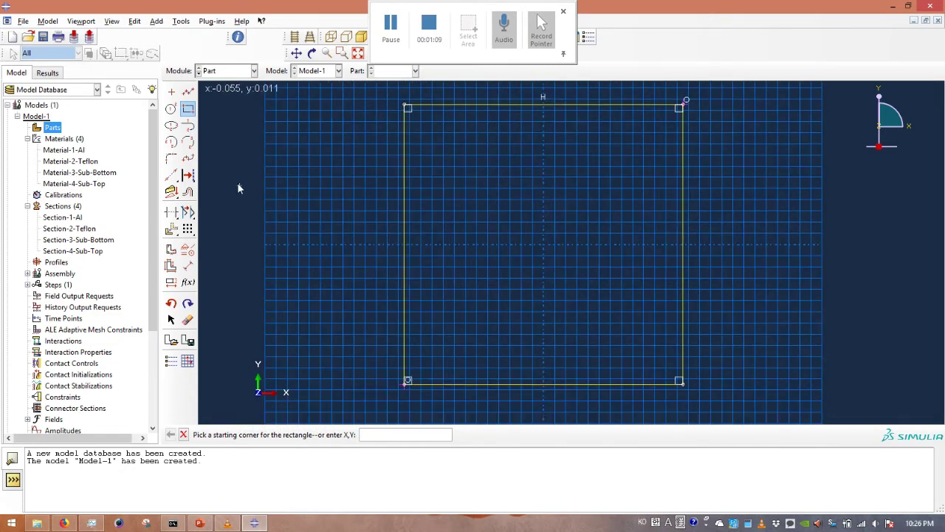
Check the lengths of the rectangle's left and top edges with the dimension tool, without keeping the dimensions
click(191, 267)
click(404, 253)
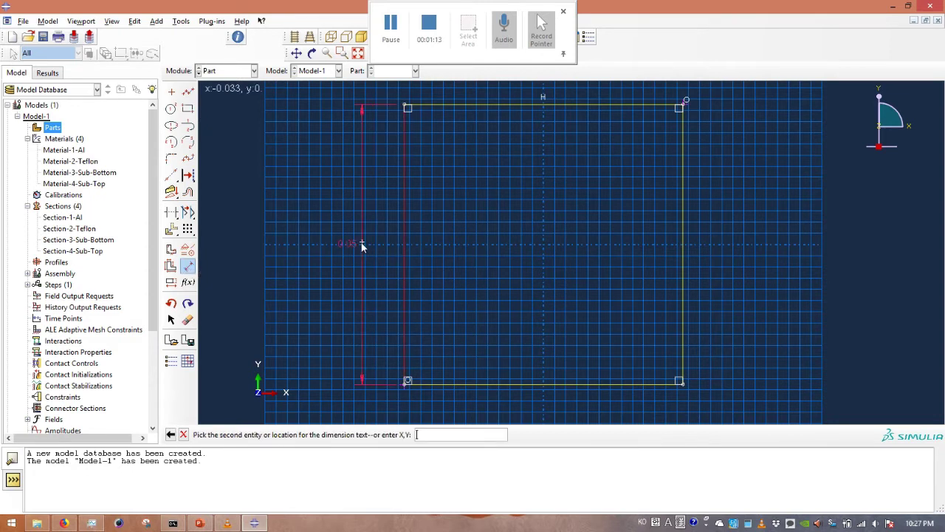
click(361, 244)
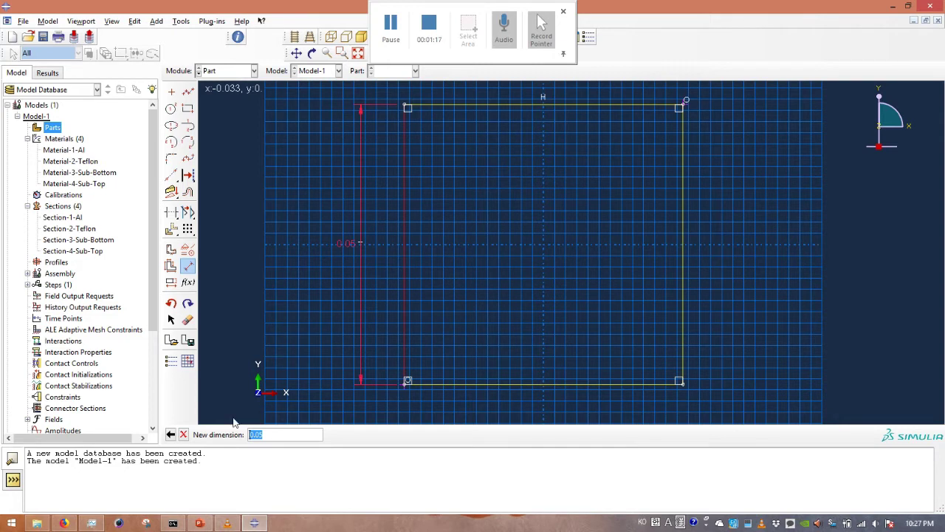
click(185, 435)
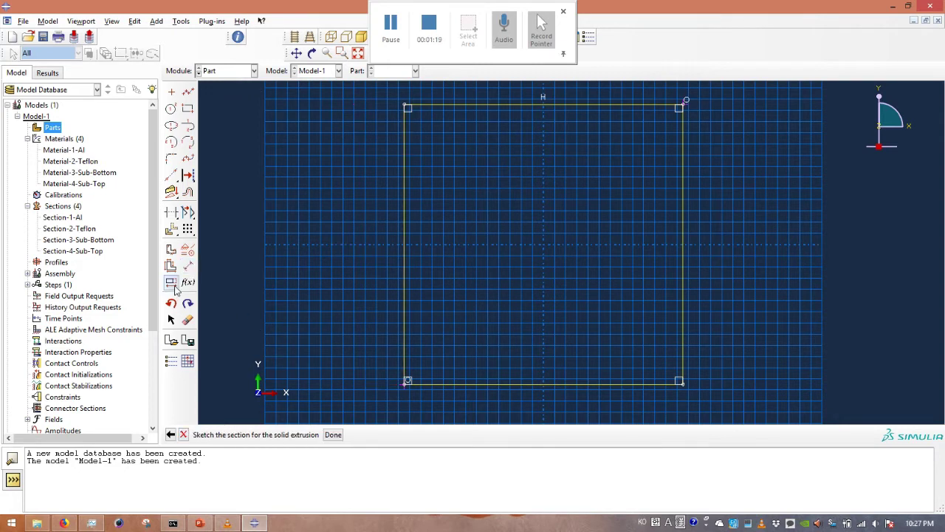
click(188, 265)
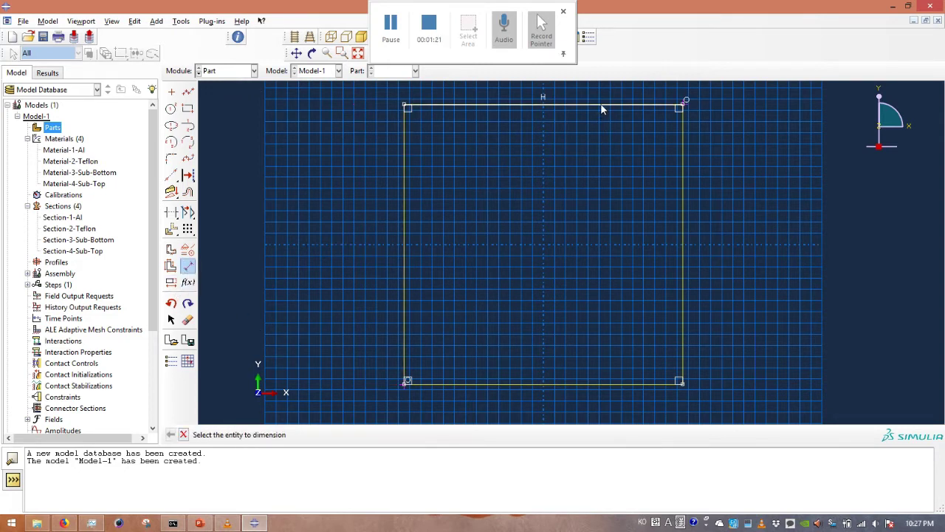
click(600, 107)
click(594, 158)
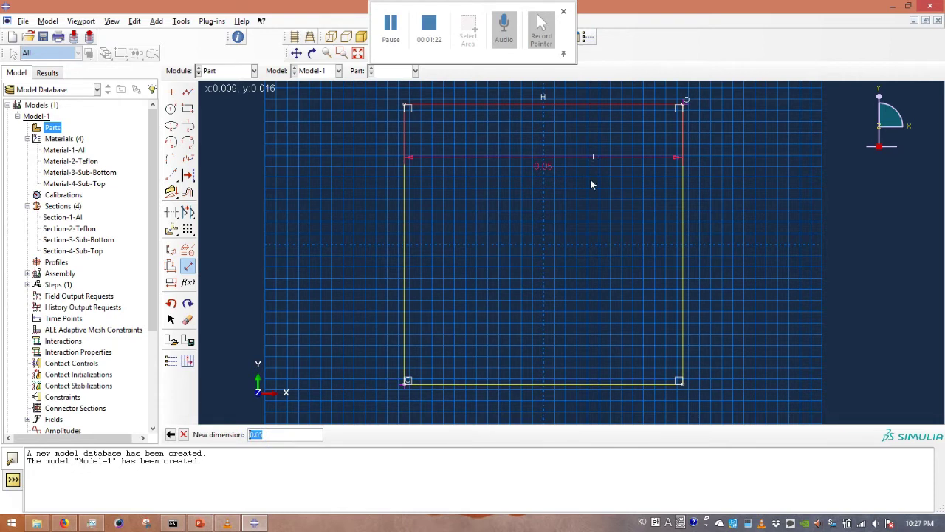
click(184, 435)
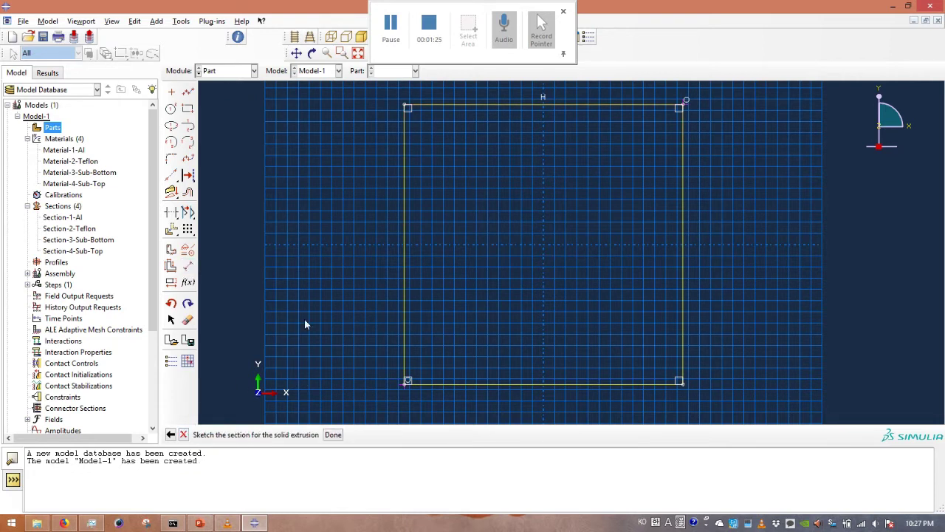
Finish the sketch and extrude the square profile to a depth of 0.005
click(333, 435)
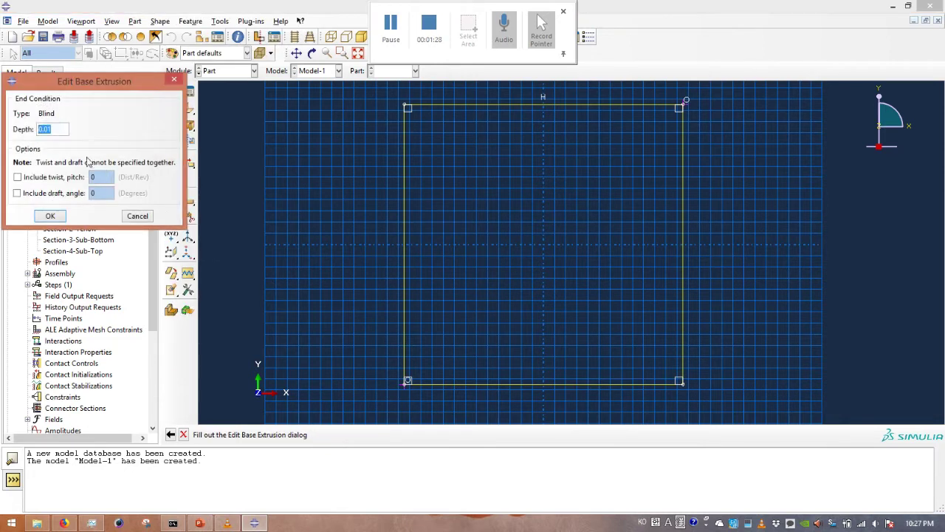
click(58, 130)
key(BackSpace)
text(05)
click(50, 216)
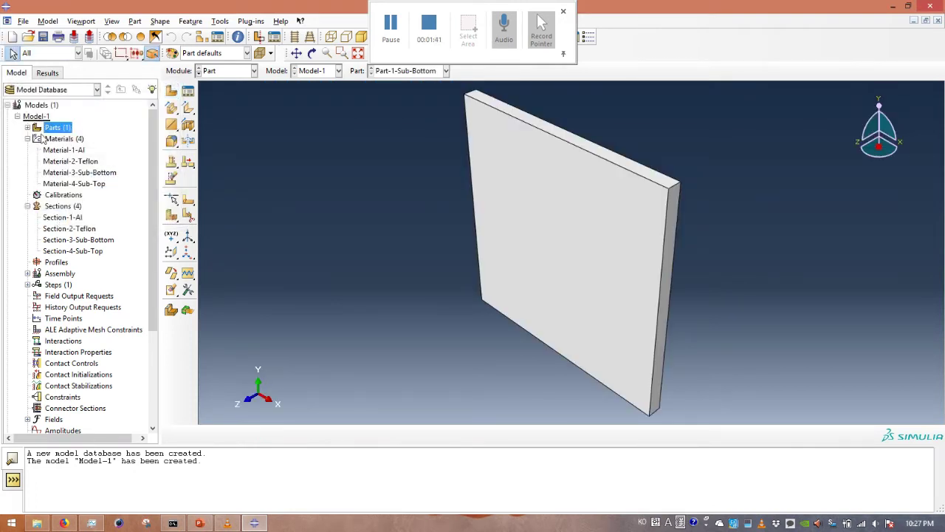
Assign Section-3-Sub-Bottom to the whole Part-1-Sub-Bottom solid without creating a set
click(27, 128)
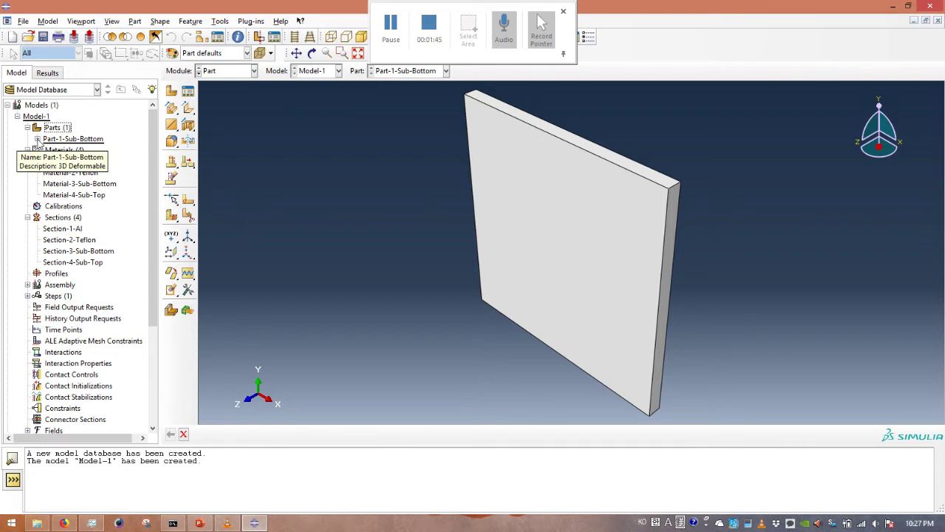
click(37, 140)
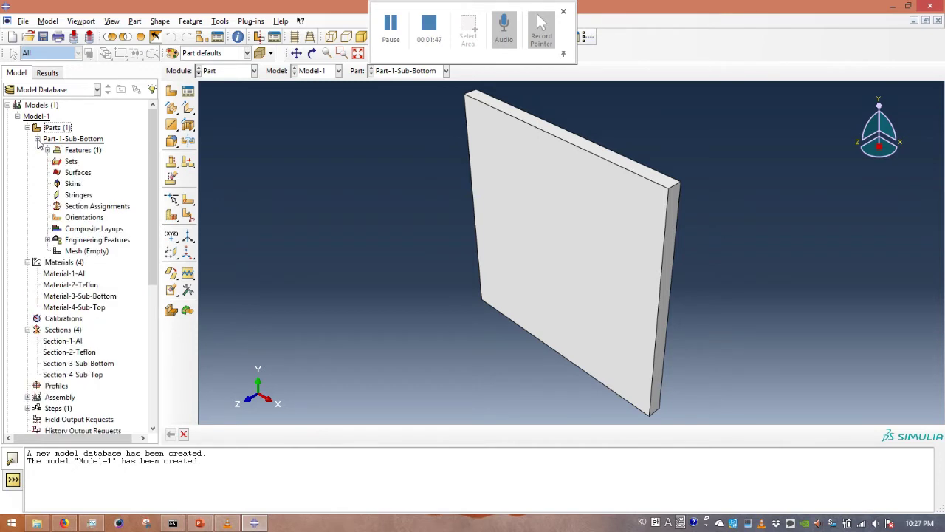
double_click(86, 207)
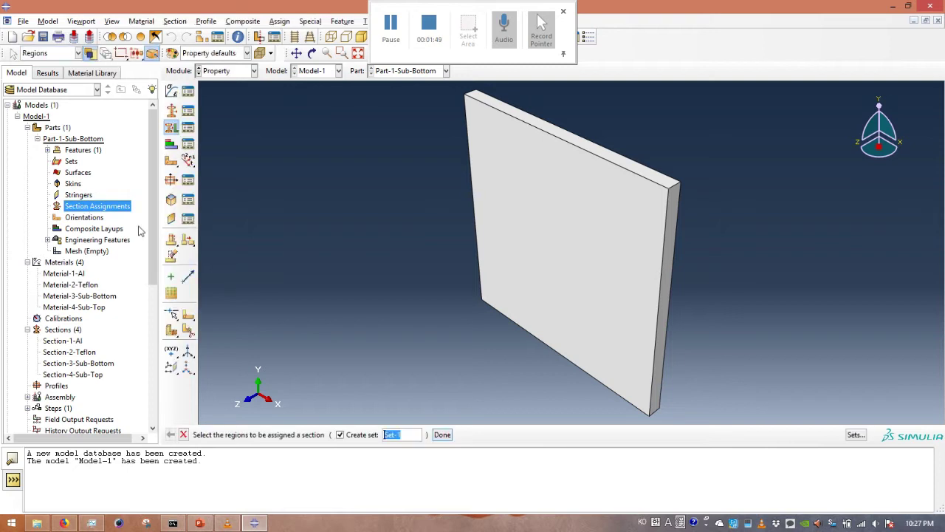
click(340, 434)
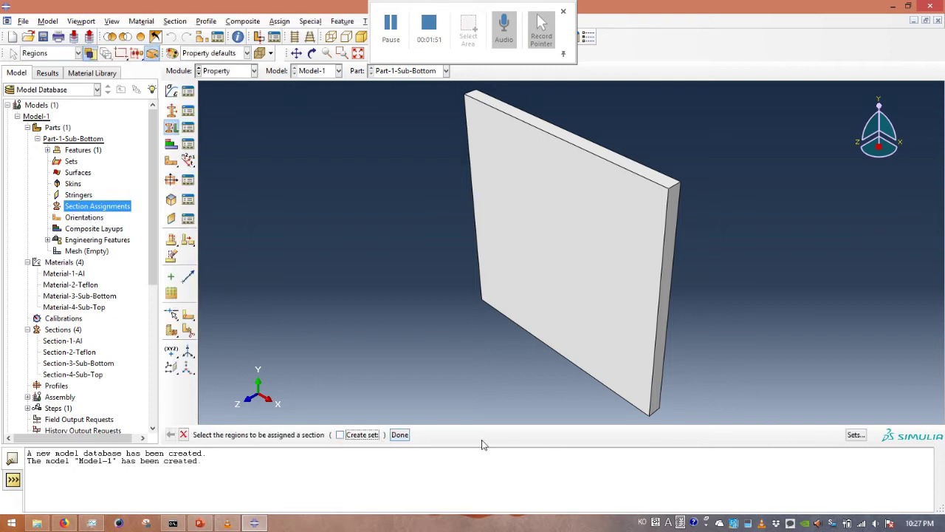
drag(757, 419, 390, 90)
click(400, 434)
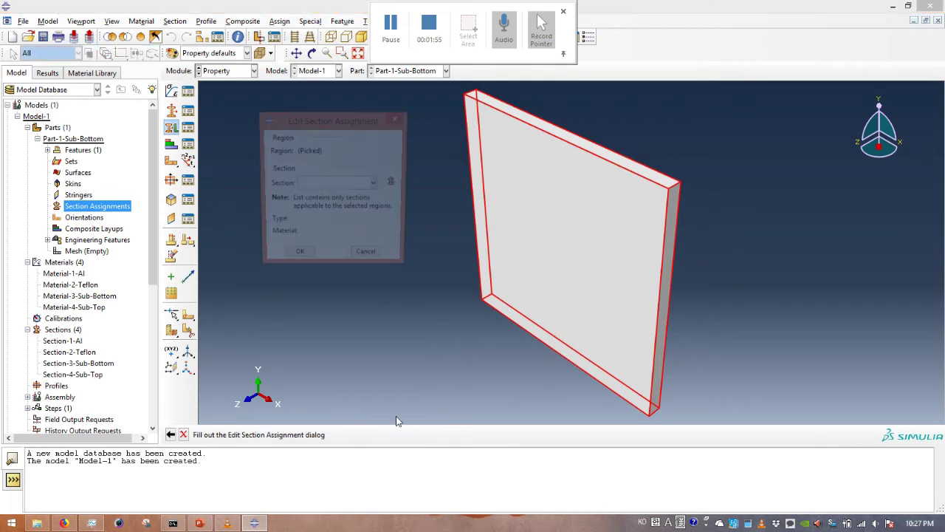
click(310, 187)
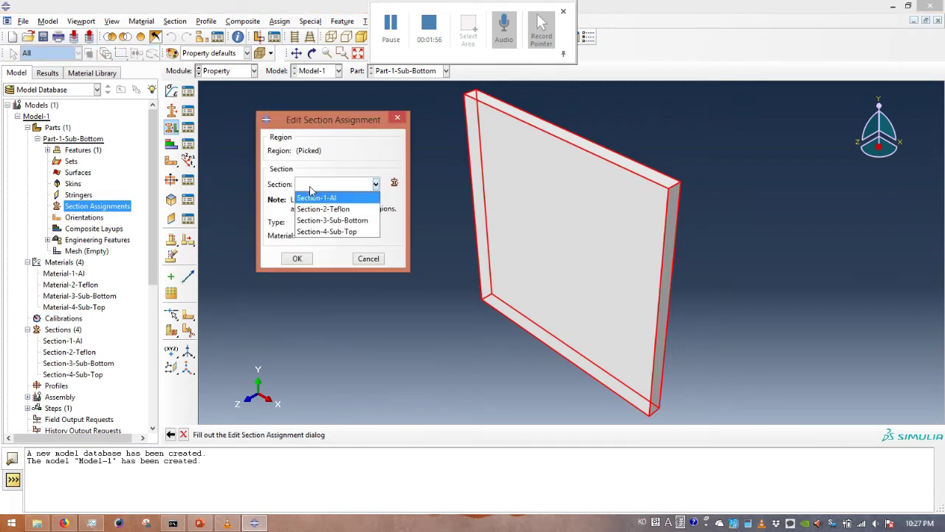
click(333, 220)
click(298, 260)
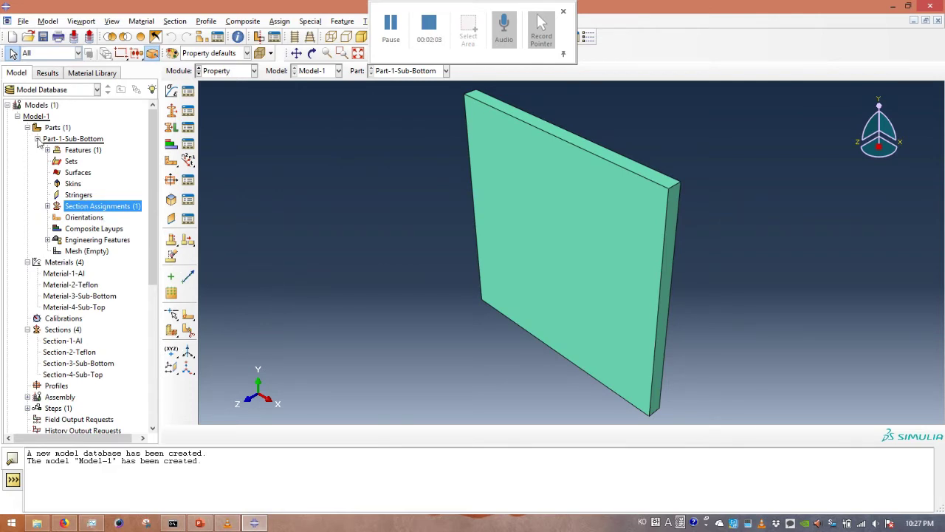
click(38, 139)
Create a 3D deformable solid extrusion part named Part-2-Sub-Top with an approximate size of 0.1
click(55, 129)
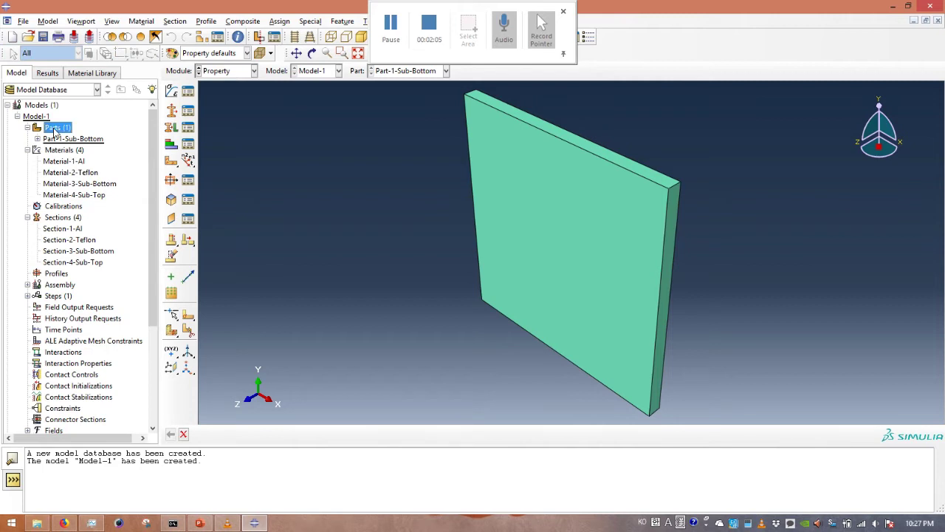
double_click(55, 130)
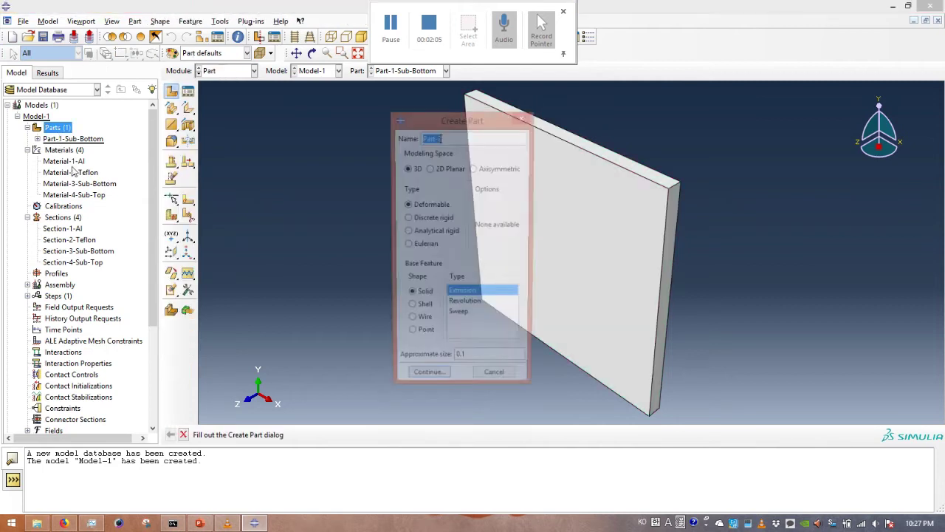
click(451, 135)
text(-S)
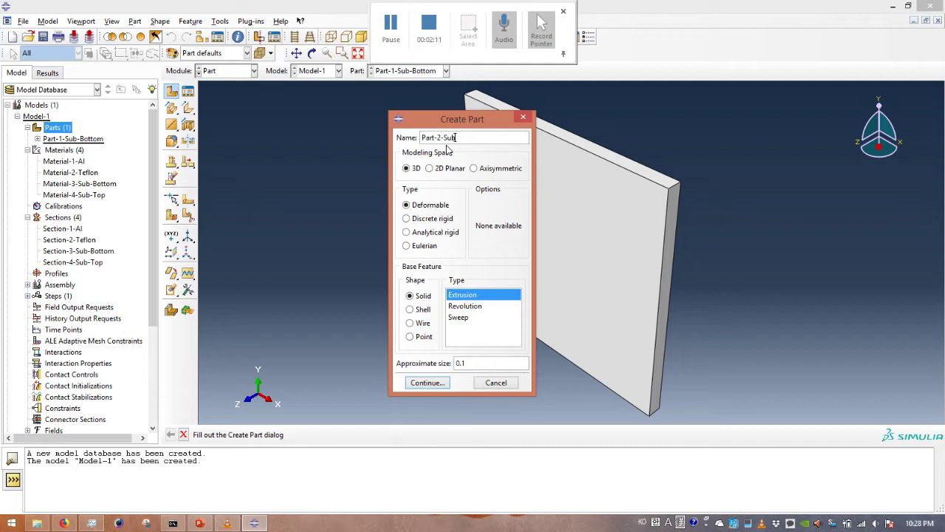
text(ub-Top)
click(435, 389)
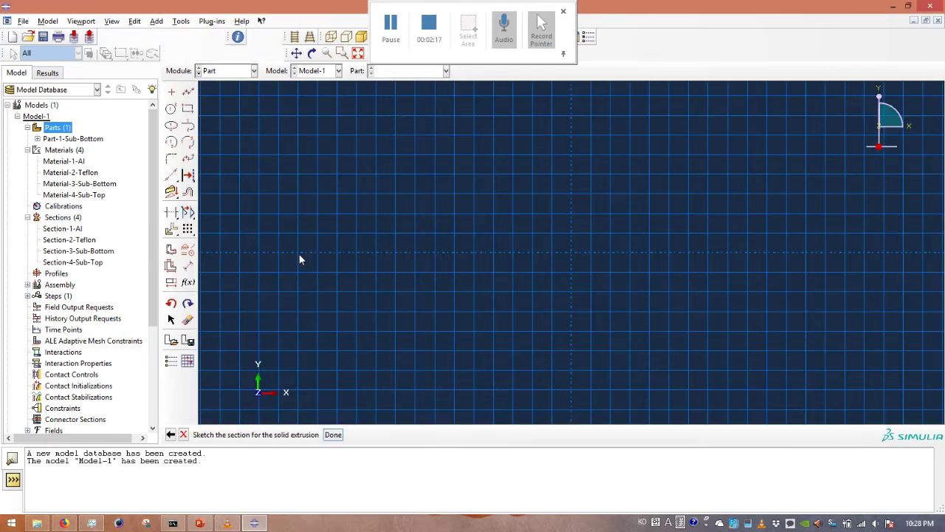
Place isolated points at (0.025, 0.025) and (-0.025, -0.025) in the Part-2-Sub-Top sketch
click(172, 91)
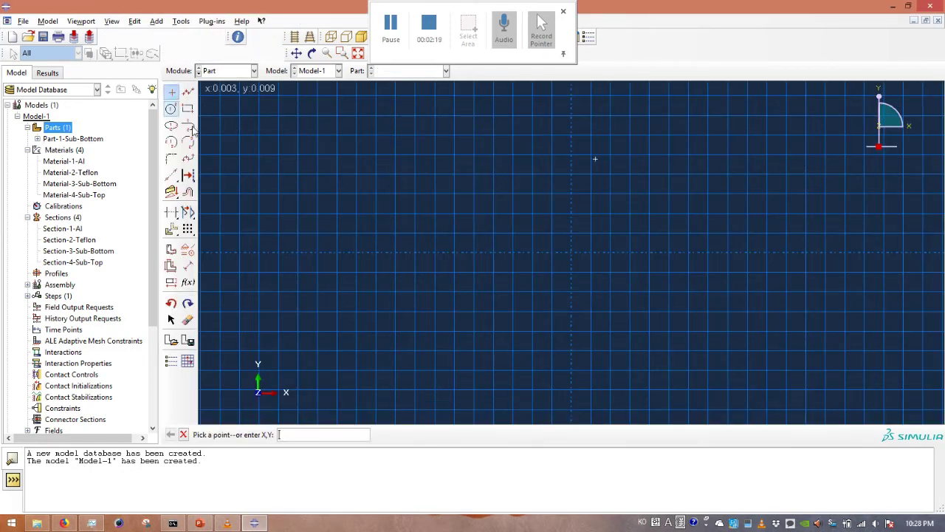
text(0.0)
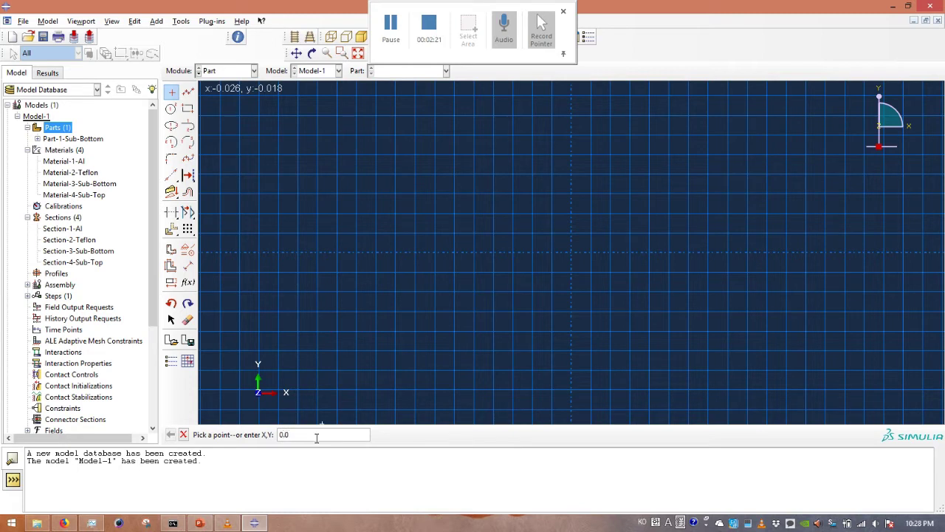
text(25,0.025)
key(Return)
text(-0.025,-0.02)
key(Return)
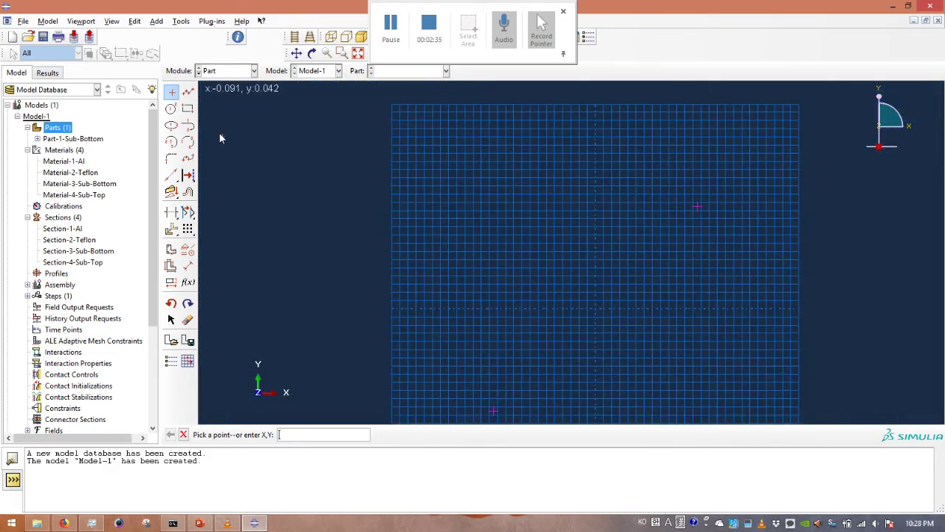
Draw the top substrate's rectangle from the point at (-0.025, -0.025) to the point at (0.025, 0.025)
click(188, 109)
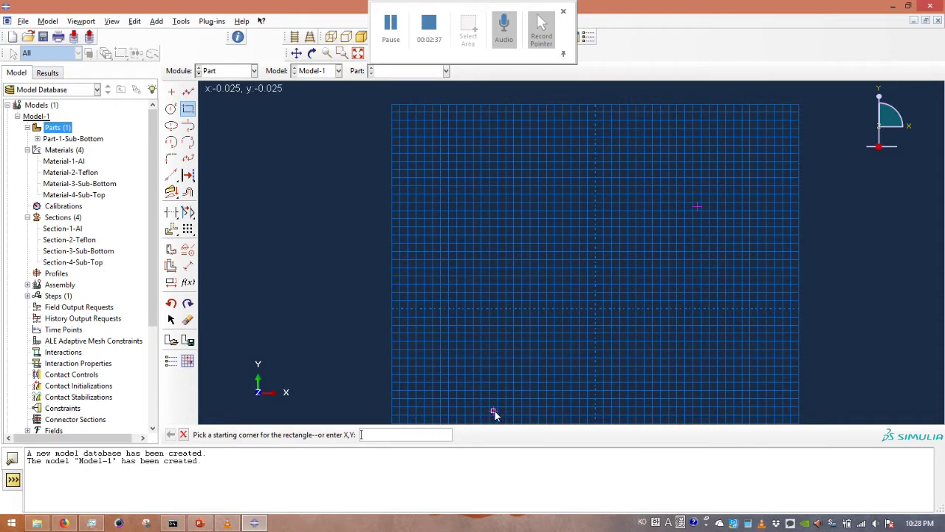
click(494, 410)
click(698, 206)
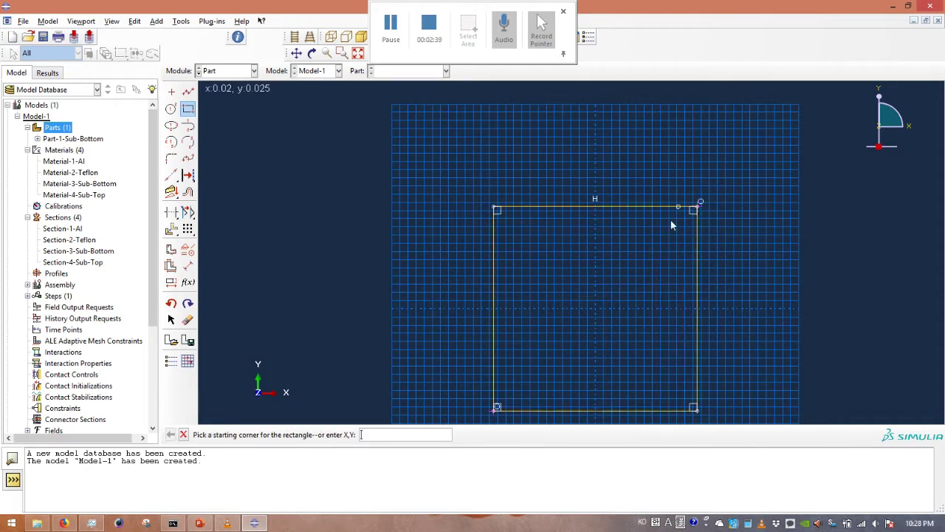
Check the lengths of the top substrate rectangle's left and top edges with the dimension tool, without keeping the dimensions
click(187, 266)
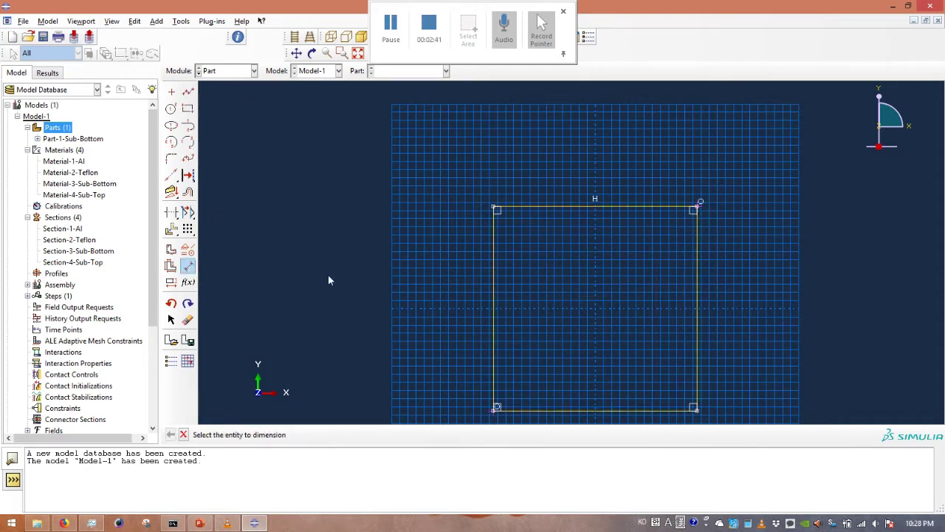
click(492, 302)
click(462, 303)
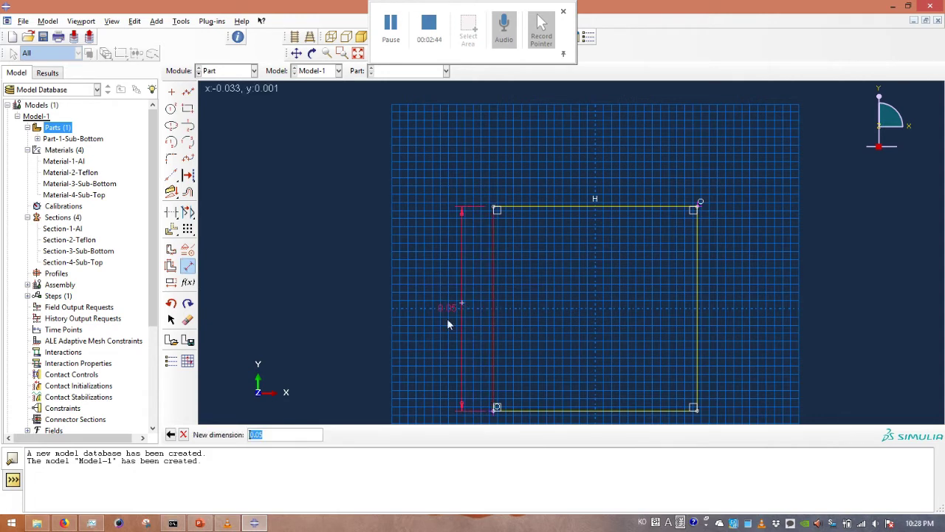
click(183, 434)
click(188, 266)
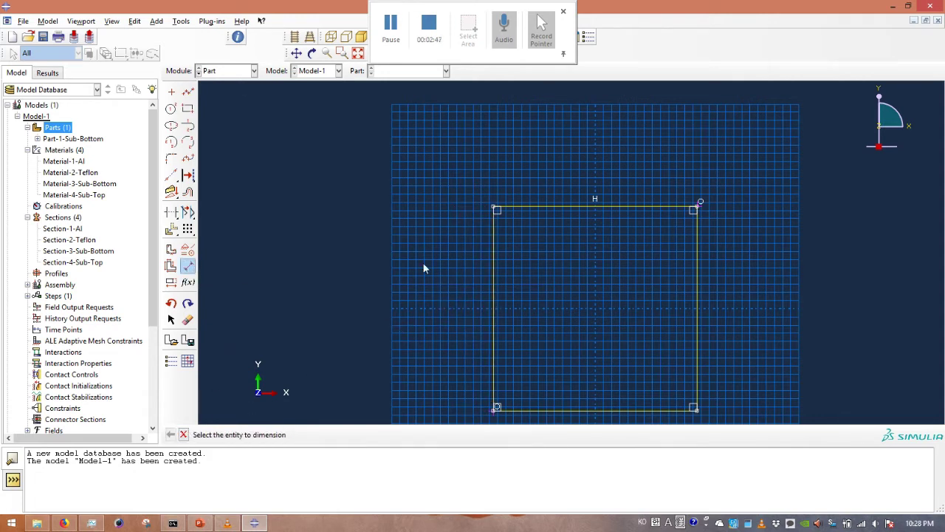
click(553, 207)
click(555, 238)
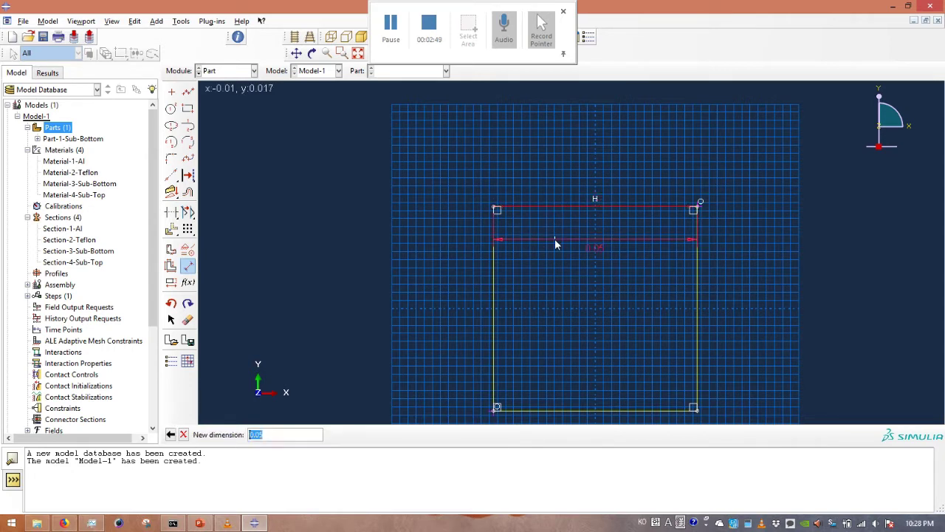
click(183, 434)
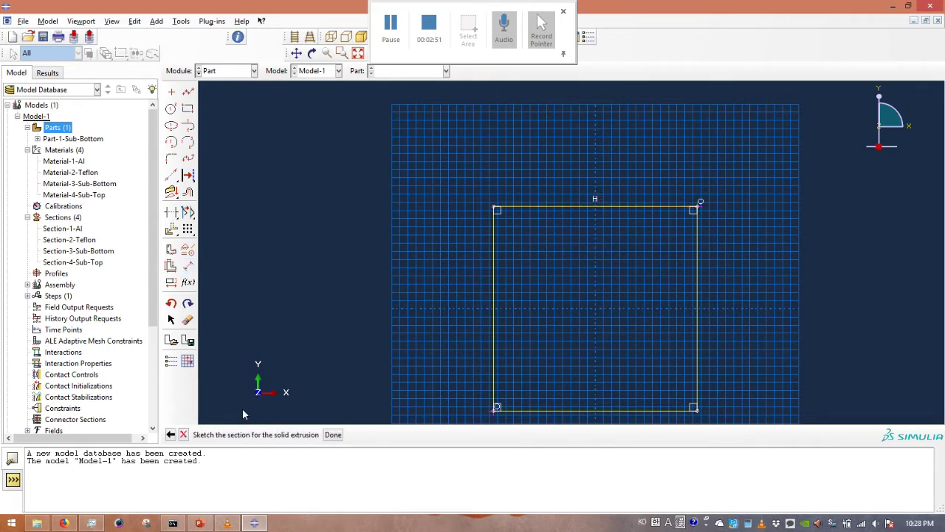
Finish the top substrate sketch and extrude the square profile to a depth of 0.003
click(333, 435)
click(54, 130)
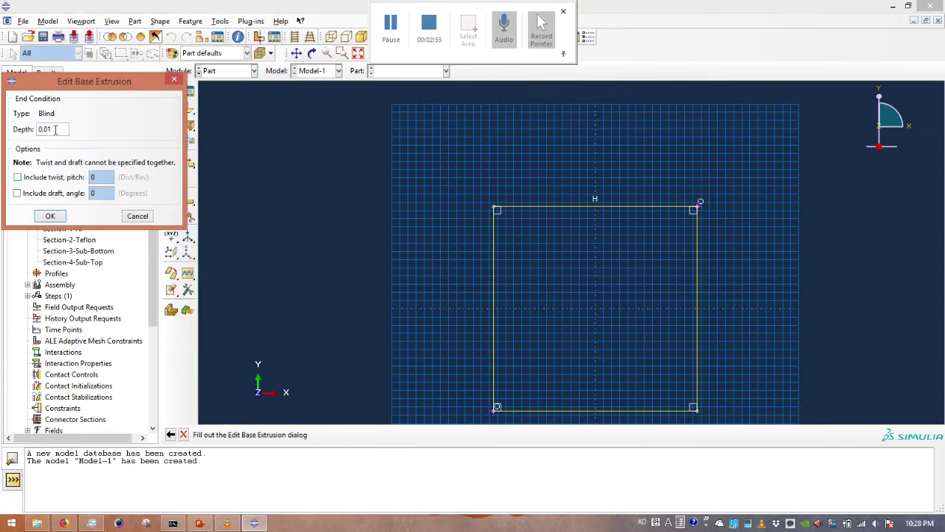
key(BackSpace)
text(03)
click(50, 216)
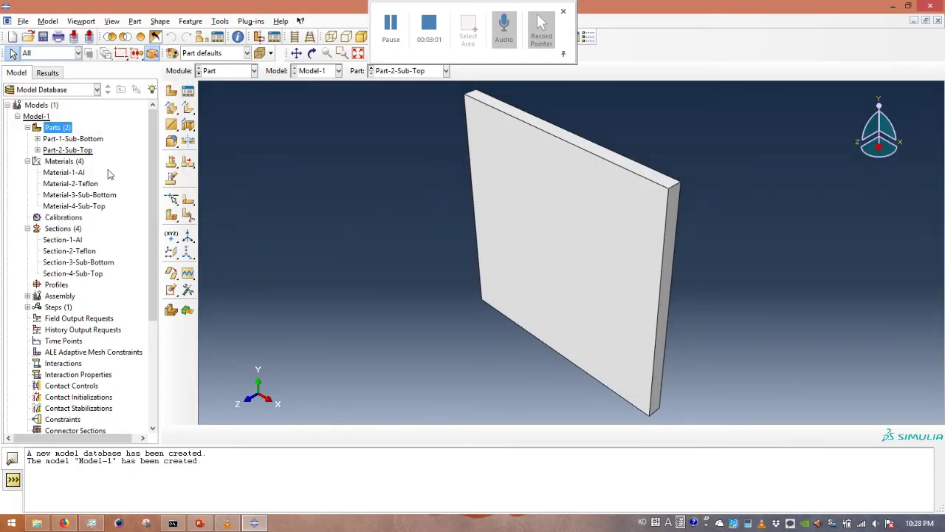
Assign Section-4-Sub-Top to the whole Part-2-Sub-Top solid without creating a set
click(37, 150)
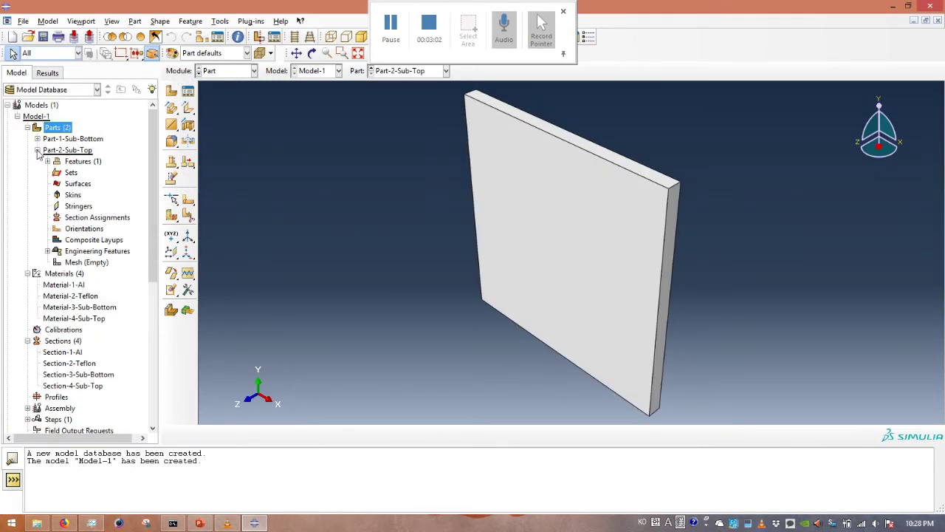
double_click(85, 217)
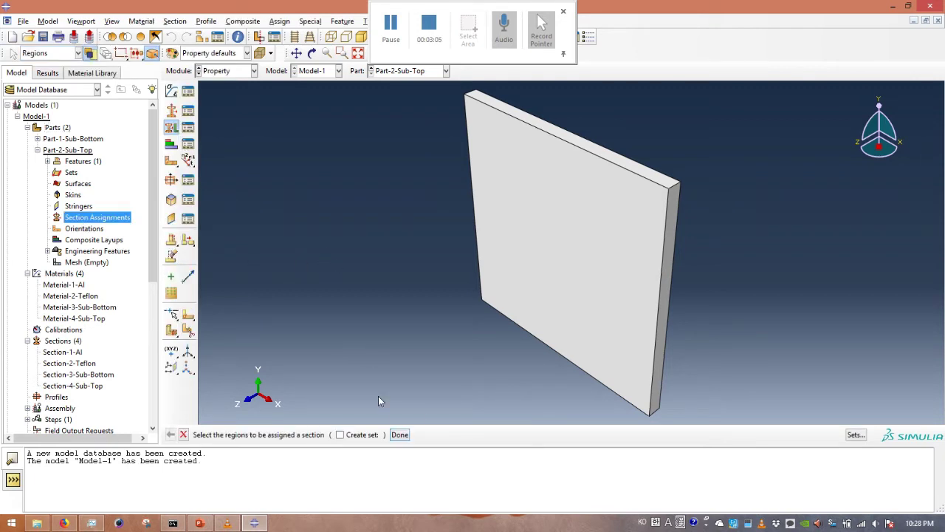
drag(696, 421, 407, 91)
click(400, 434)
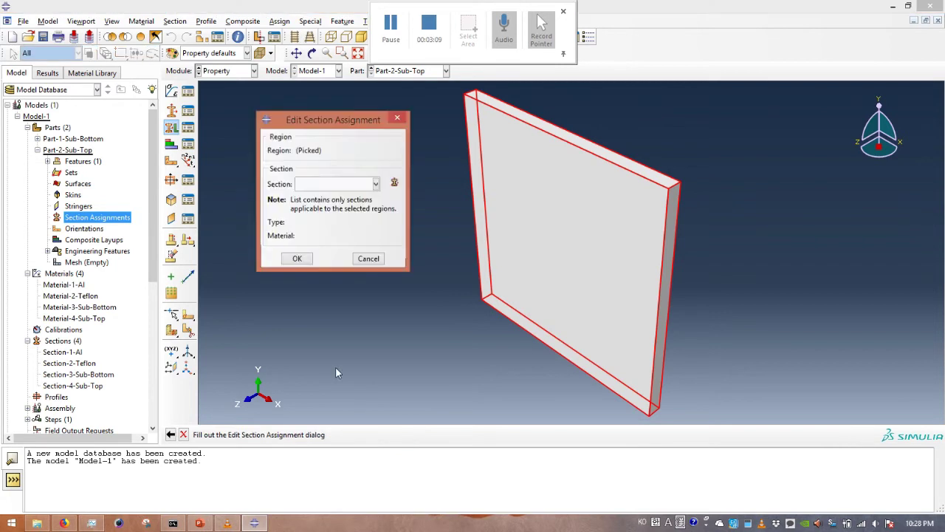
click(327, 185)
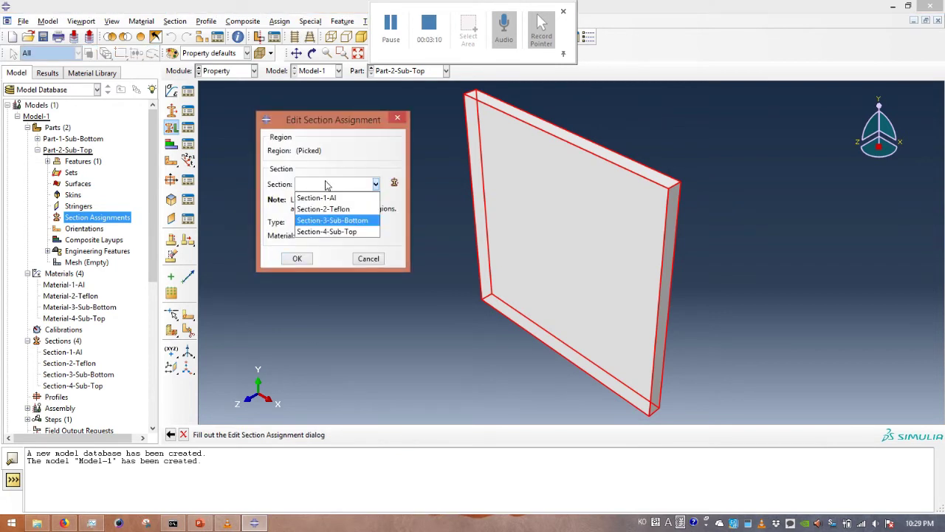
click(344, 233)
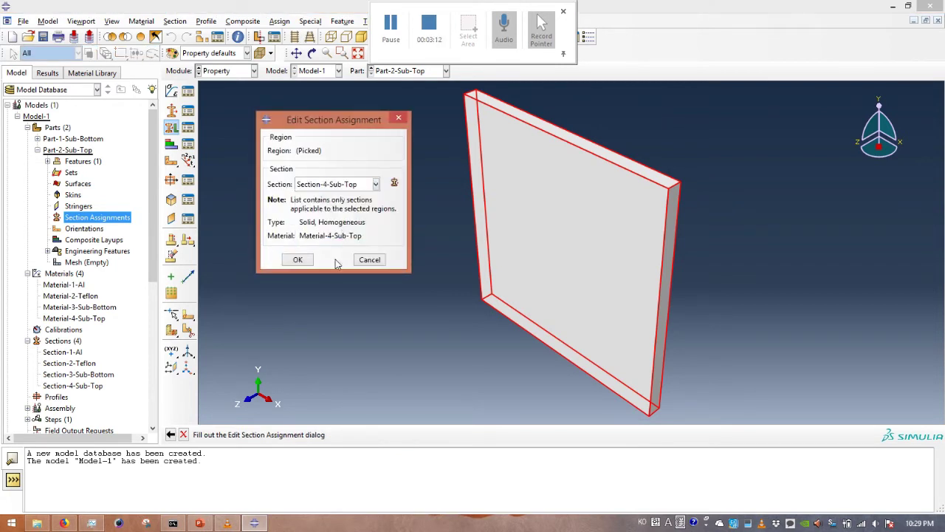
click(298, 260)
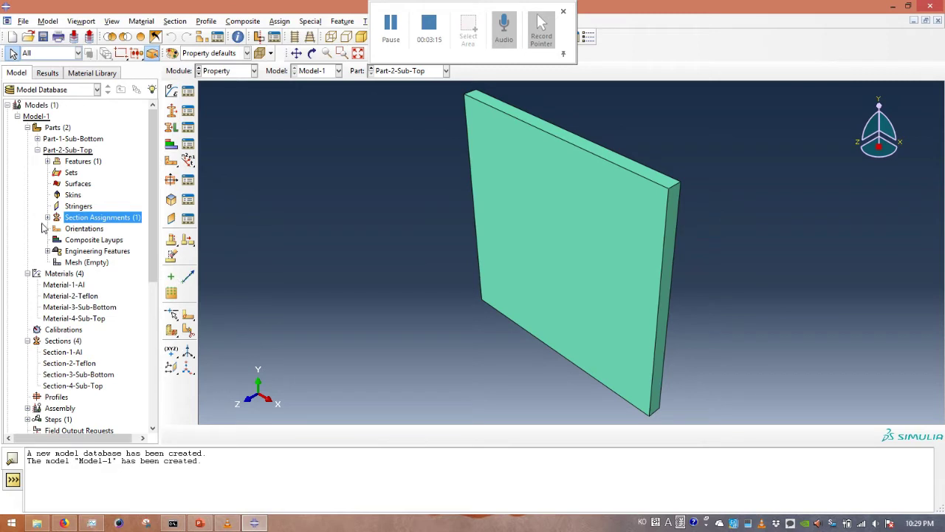
click(38, 150)
Create a third 3D deformable solid extrusion part, its name starting with Part-3- and ending in -Bottom, with an approximate size of 0.1
click(53, 128)
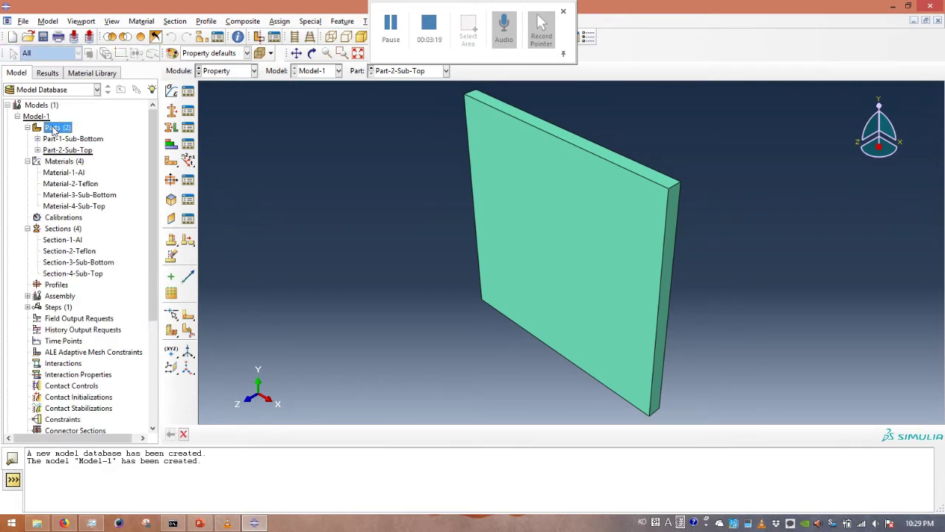
double_click(53, 129)
click(448, 137)
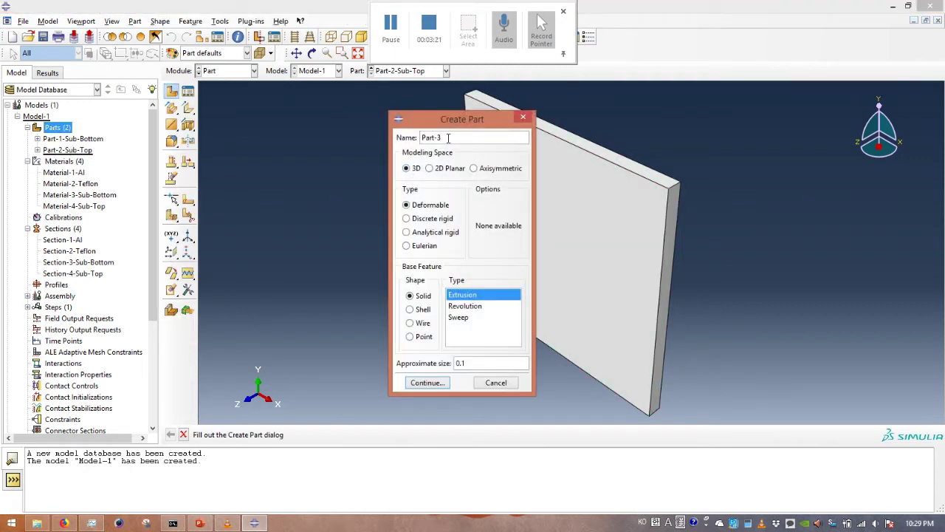
text(-)
text(-Bottom)
click(436, 385)
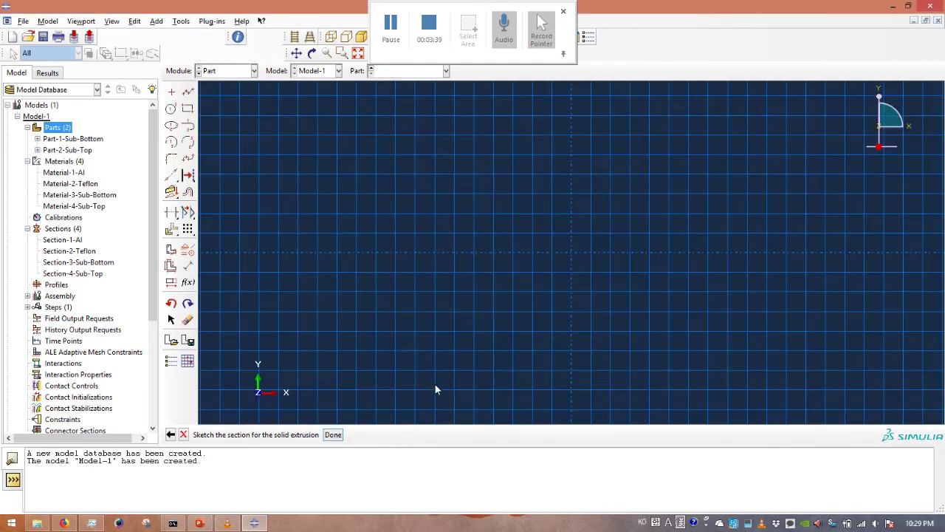
Place isolated points at (0.015, 0.015) and (-0.015, -0.015) in the third part's sketch
click(172, 92)
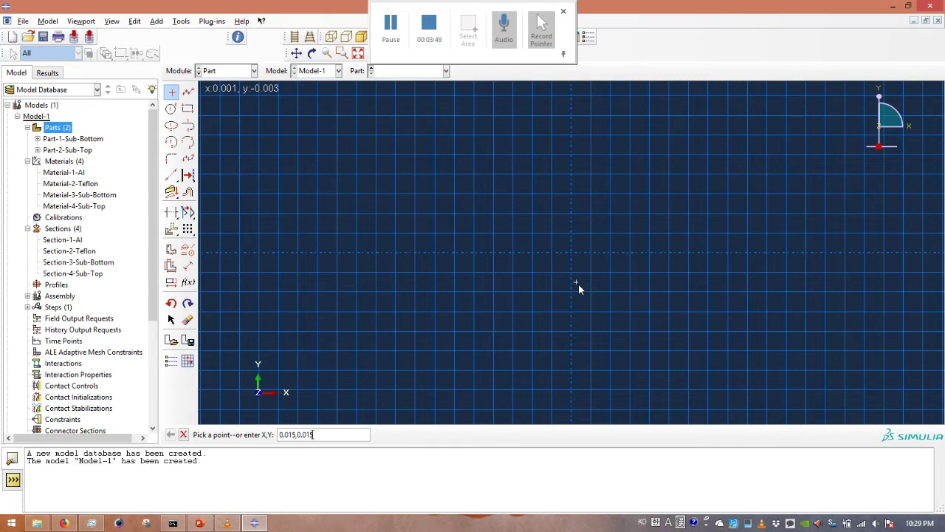
text(0.015,0.015)
key(Return)
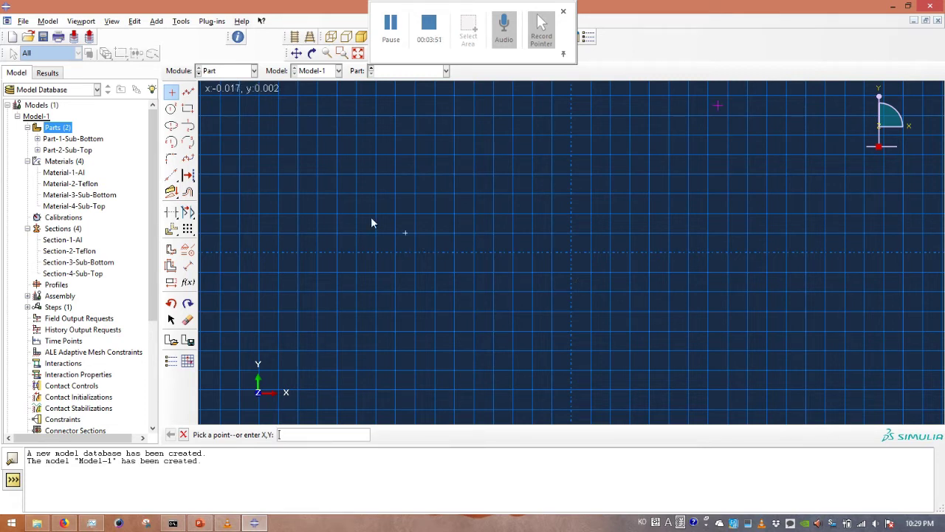
text(-0.015,-0.015)
key(Return)
Draw a square in the third part's sketch between the isolated points (-0.015, -0.015) and (0.015, 0.015)
click(188, 109)
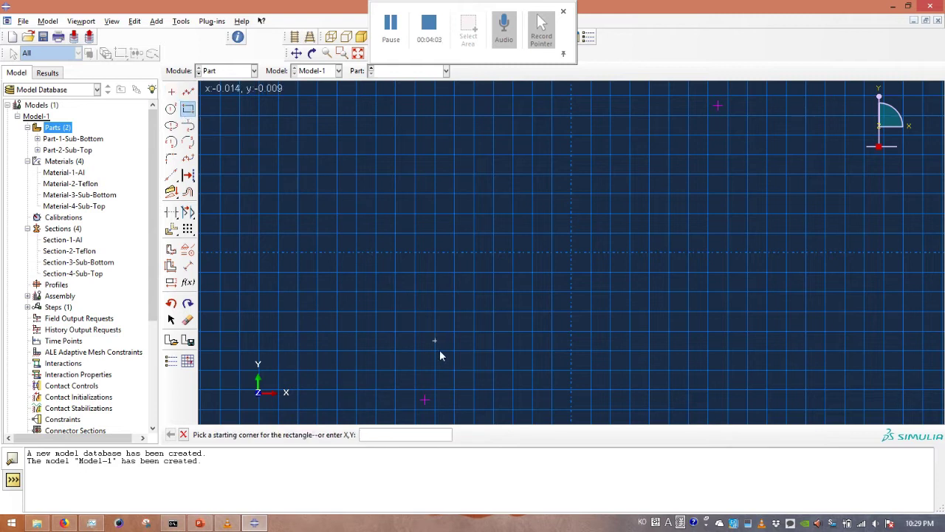
click(426, 398)
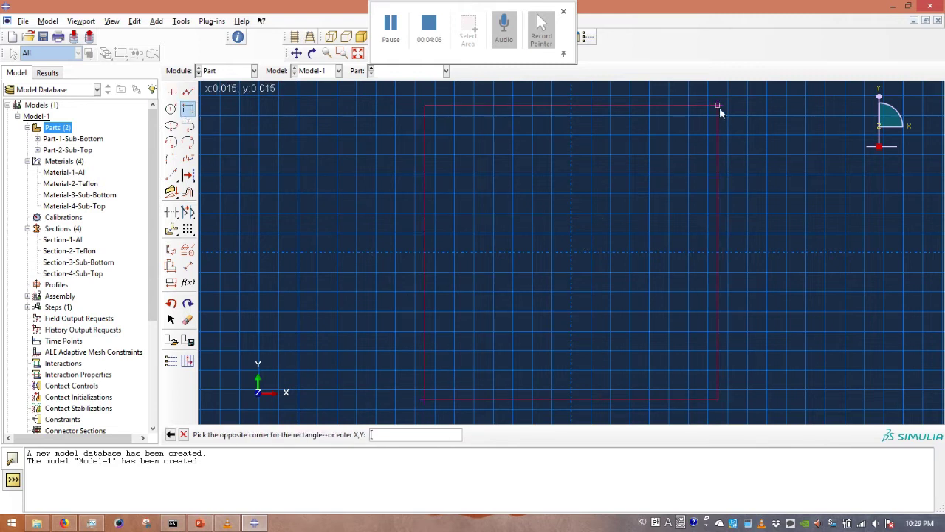
click(718, 107)
Check the square's height and width with the Dimension tool, cancelling each dimension without adding it to the sketch
click(188, 266)
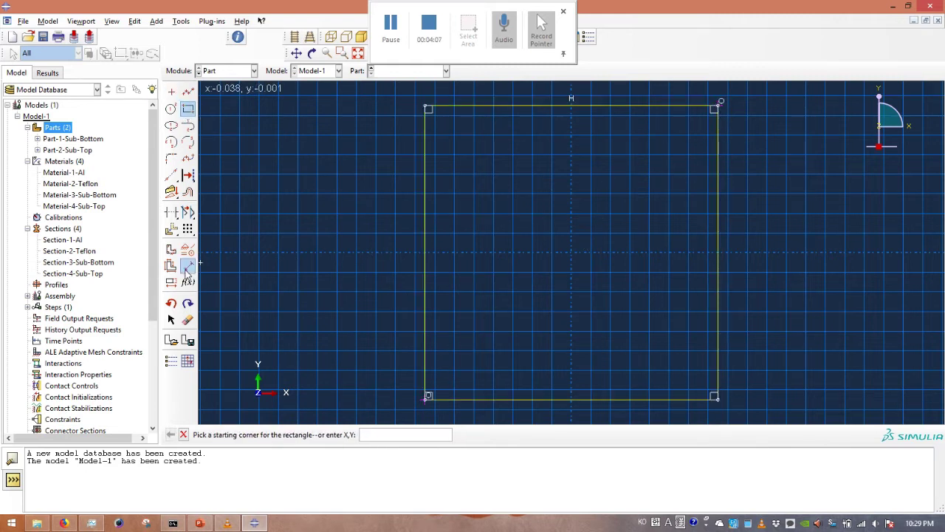
click(426, 247)
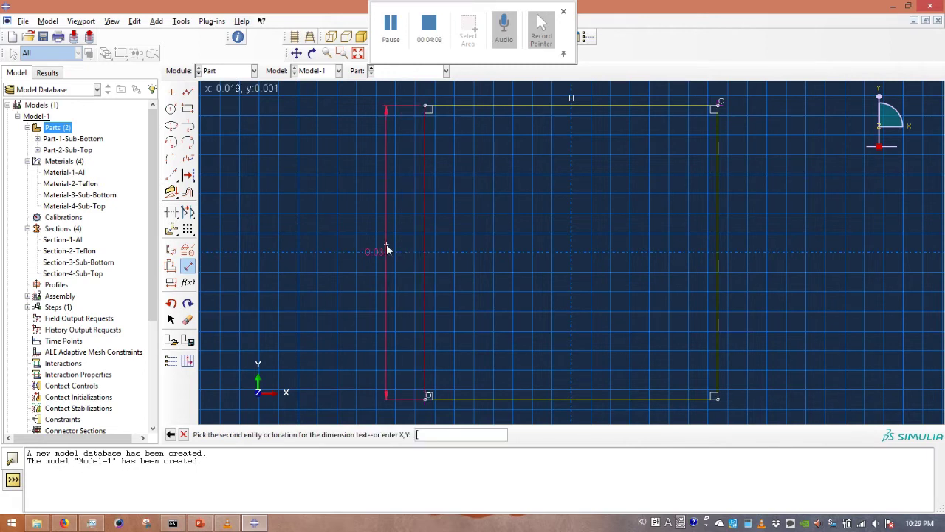
click(386, 247)
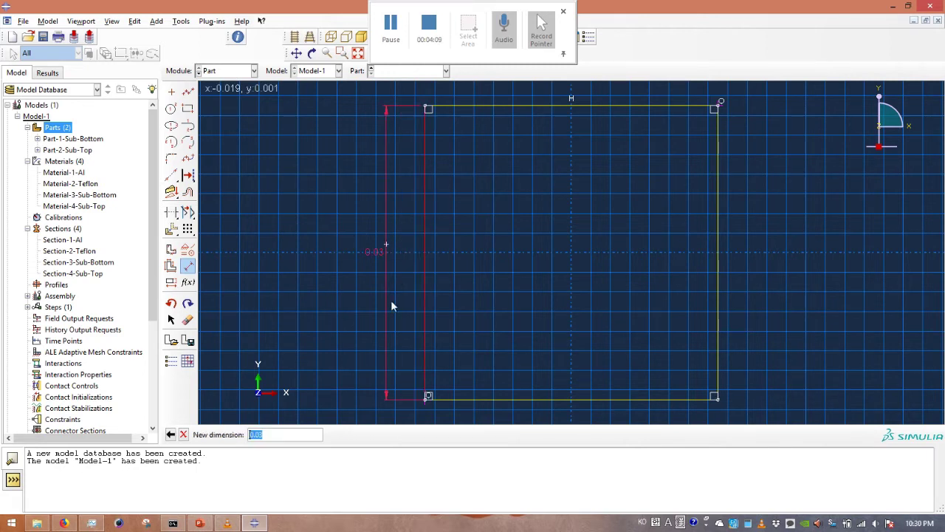
click(183, 434)
click(189, 267)
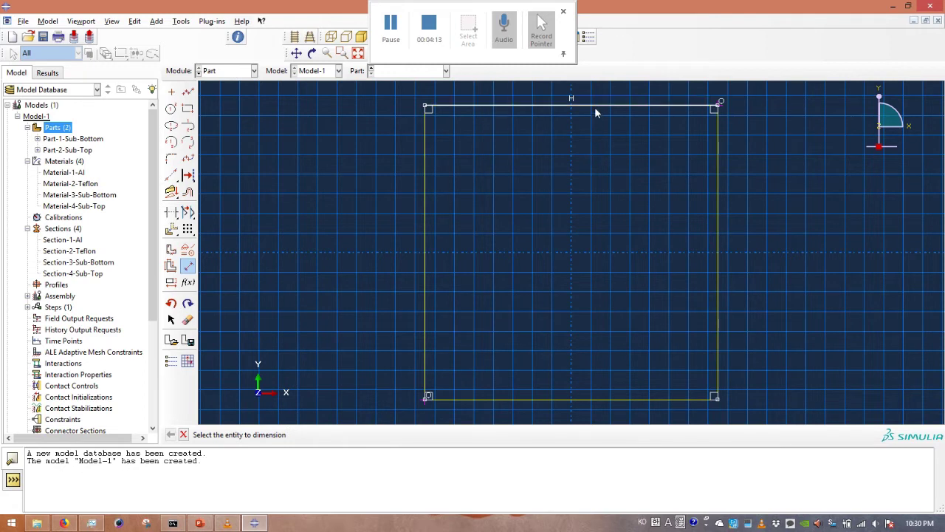
click(595, 106)
click(600, 151)
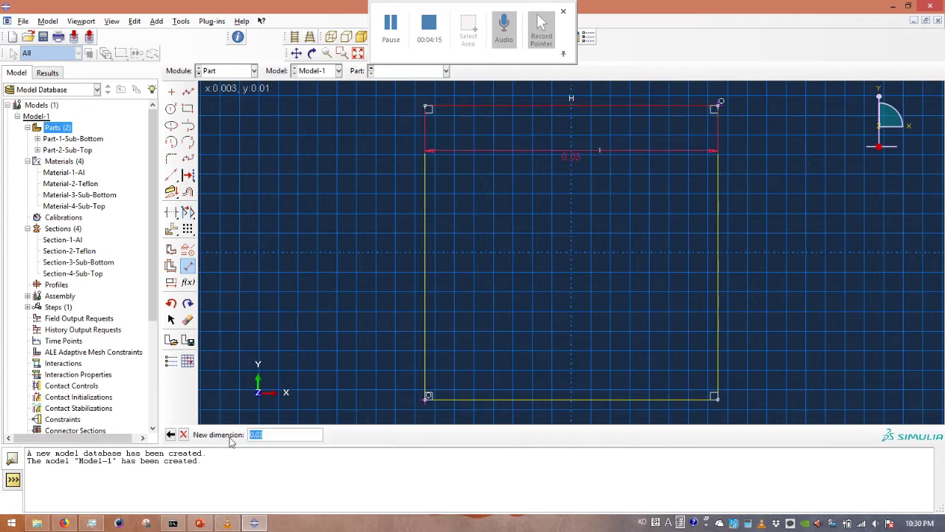
click(184, 435)
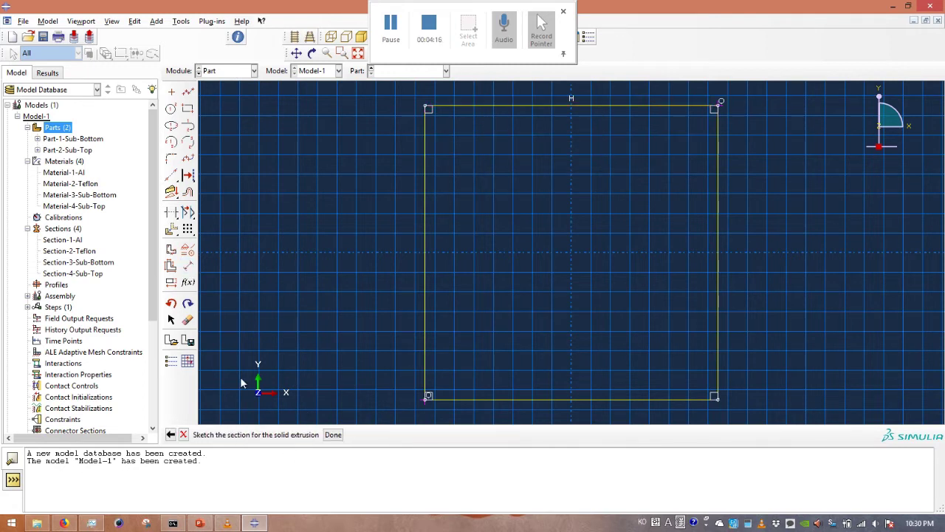
Finish the Part-3-Al-Bottom sketch and extrude the square profile to a depth of 0.001
click(333, 434)
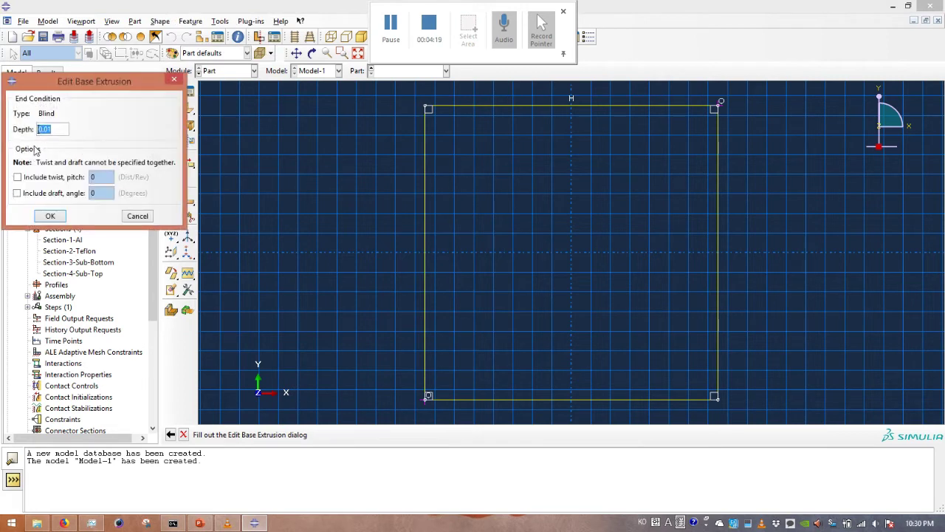
click(57, 129)
key(BackSpace)
text(01)
click(54, 217)
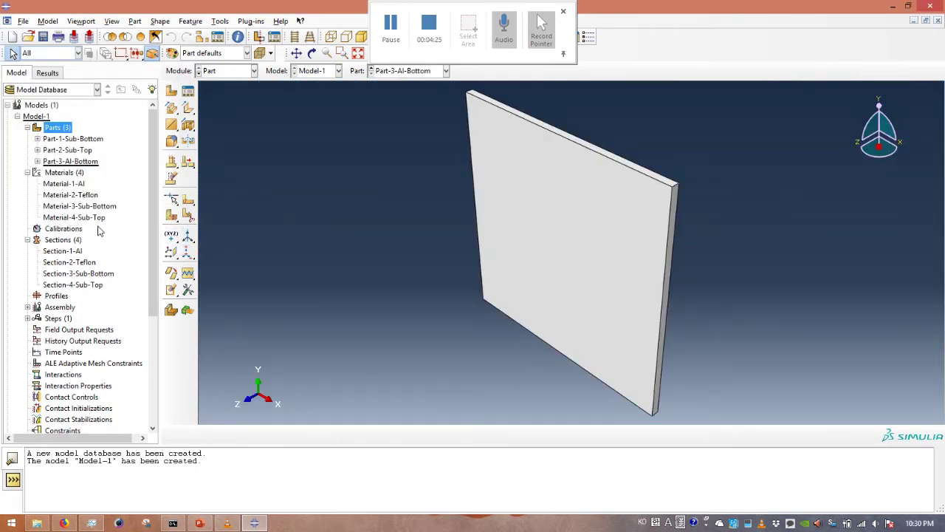
Assign Section-1-Al to the whole Part-3-Al-Bottom solid
click(38, 161)
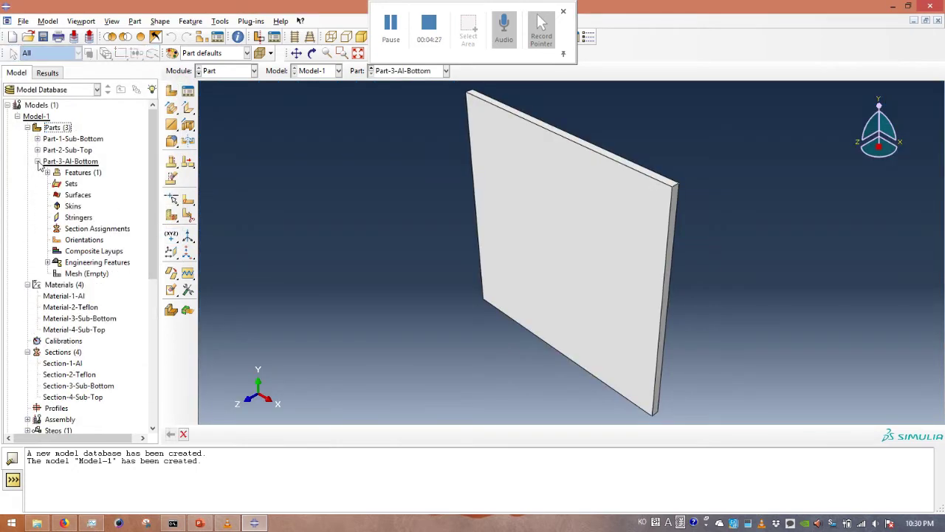
click(86, 230)
double_click(86, 231)
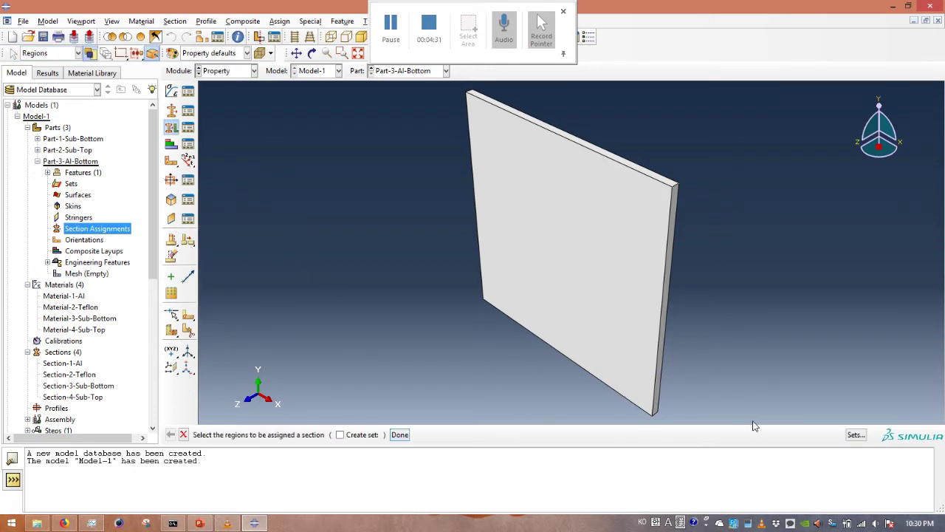
drag(755, 426, 386, 102)
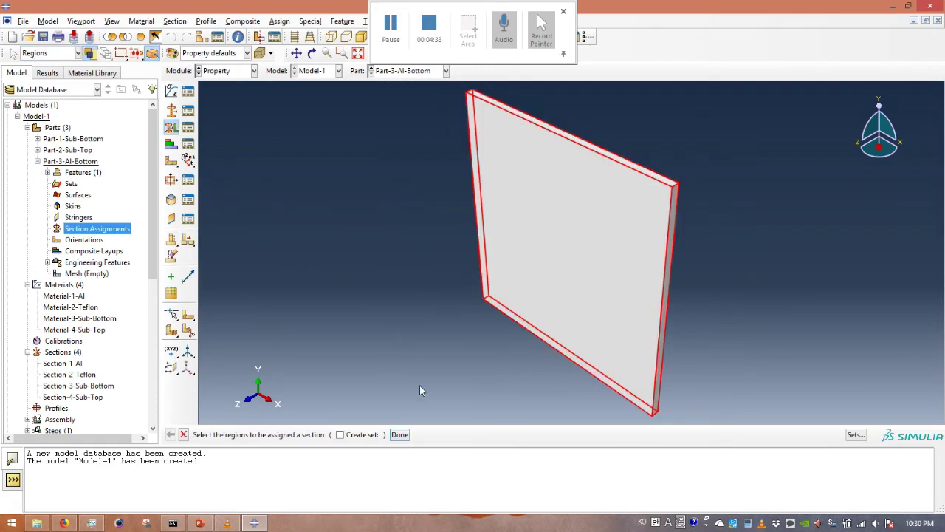
click(400, 435)
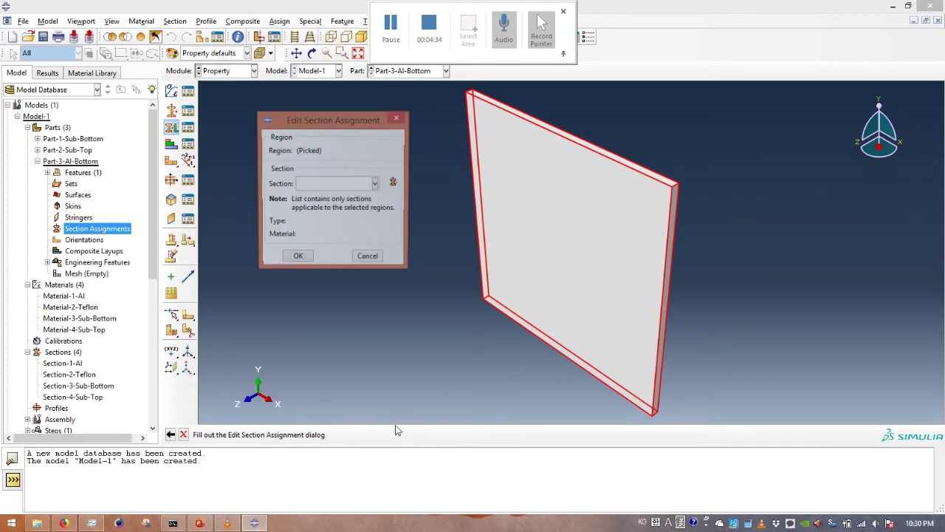
click(330, 185)
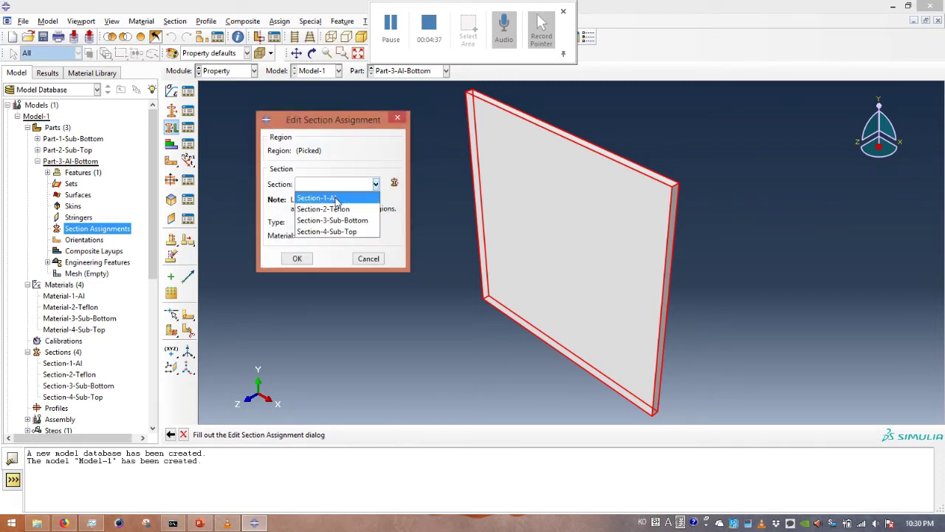
click(336, 199)
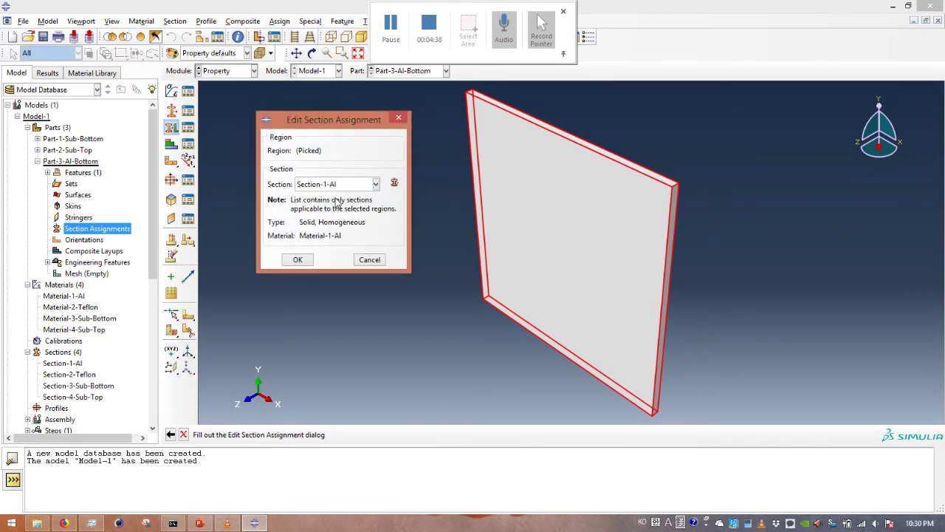
click(299, 260)
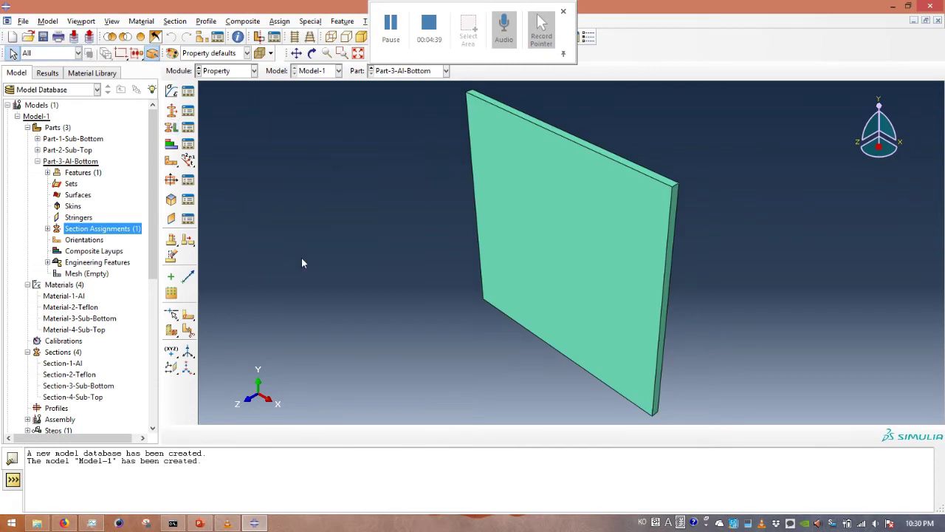
click(37, 161)
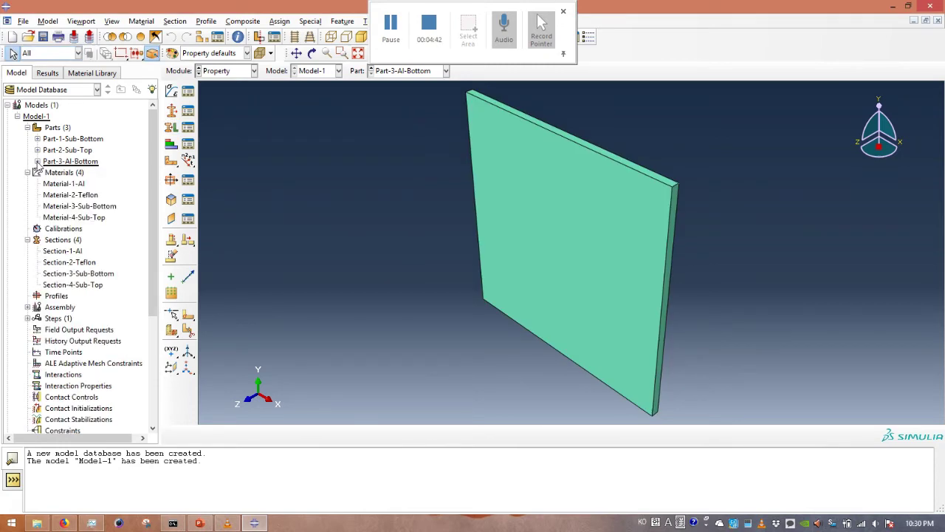
Create a 3D deformable solid extrusion part named Part-4-Al-Top with an approximate size of 0.1
click(59, 129)
double_click(59, 128)
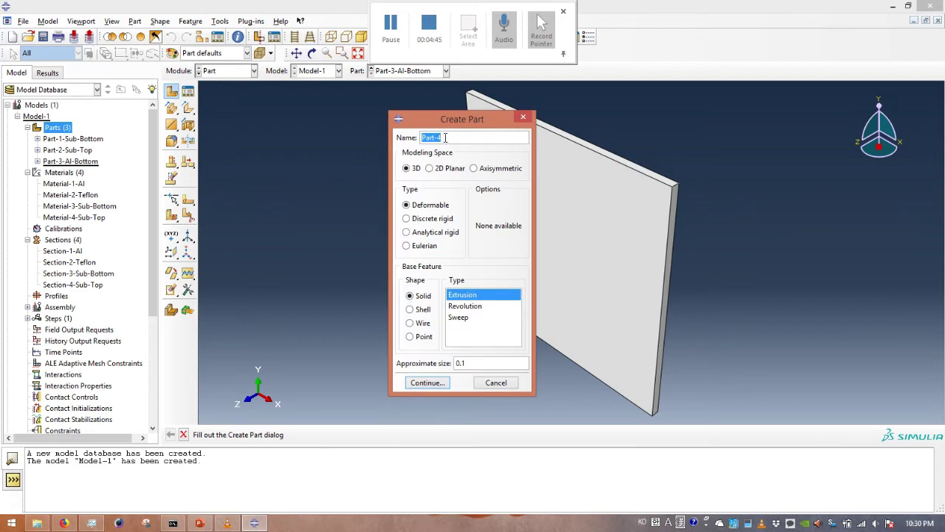
click(451, 137)
click(428, 383)
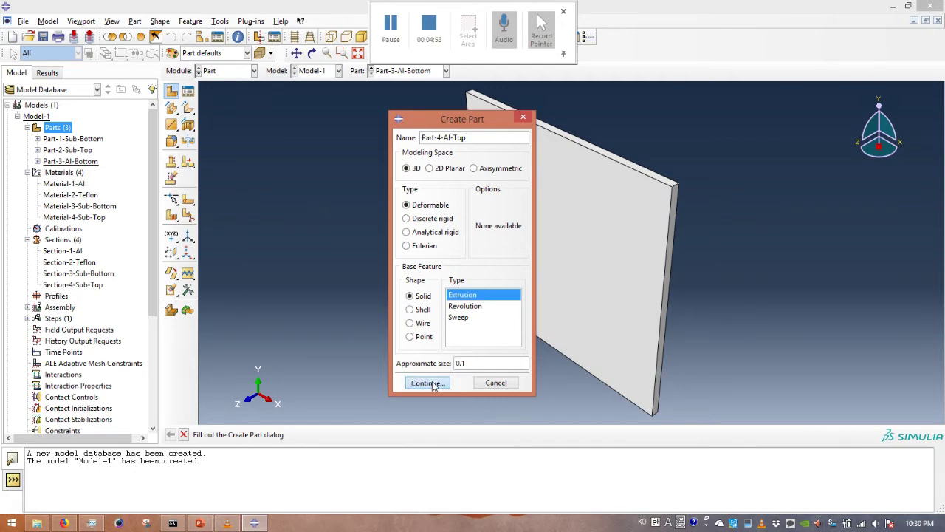
Place isolated points at (0.015, 0.015) and (-0.015, -0.015) in the Part-4-Al-Top sketch
click(172, 91)
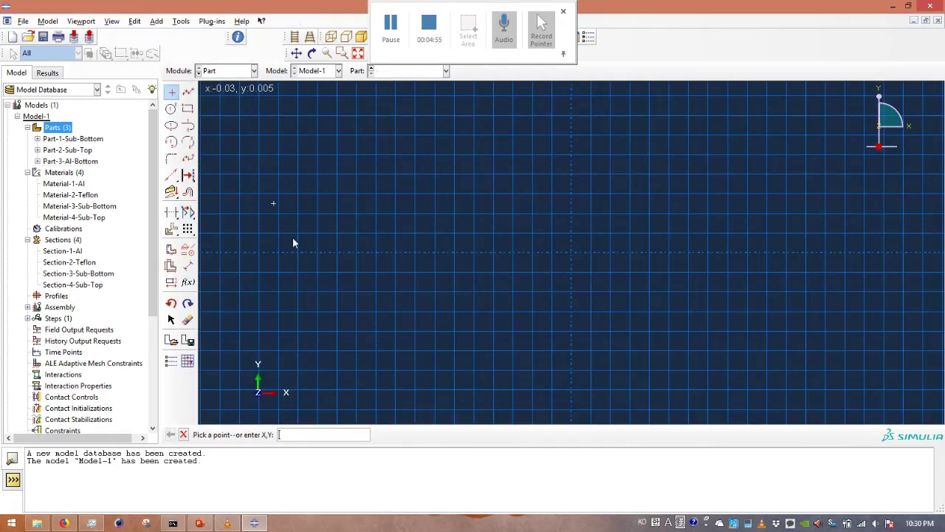
text(0.015,0.)
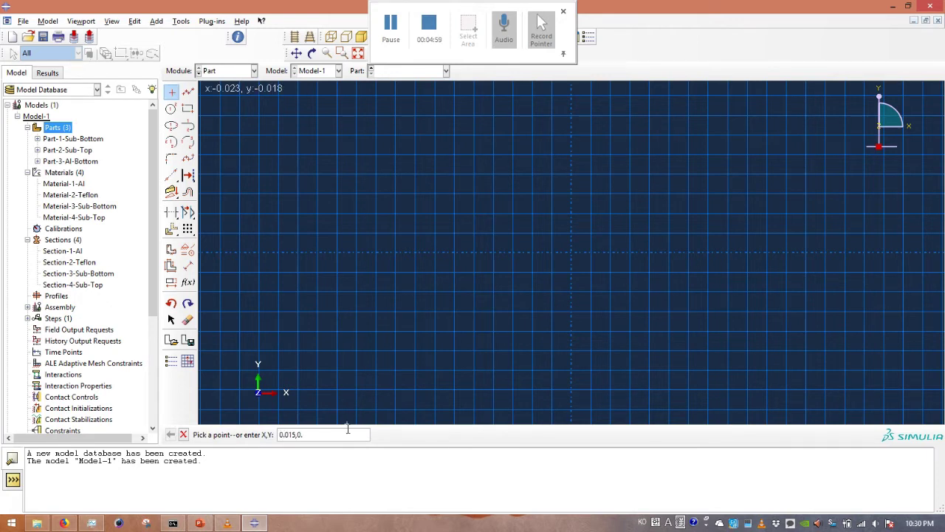
text(015)
key(Return)
text(-0.015,-0.015)
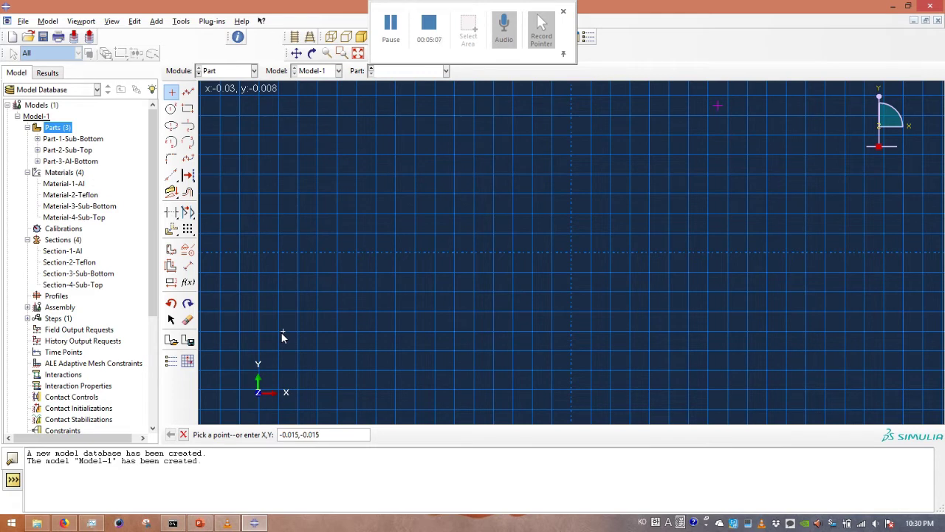
key(Return)
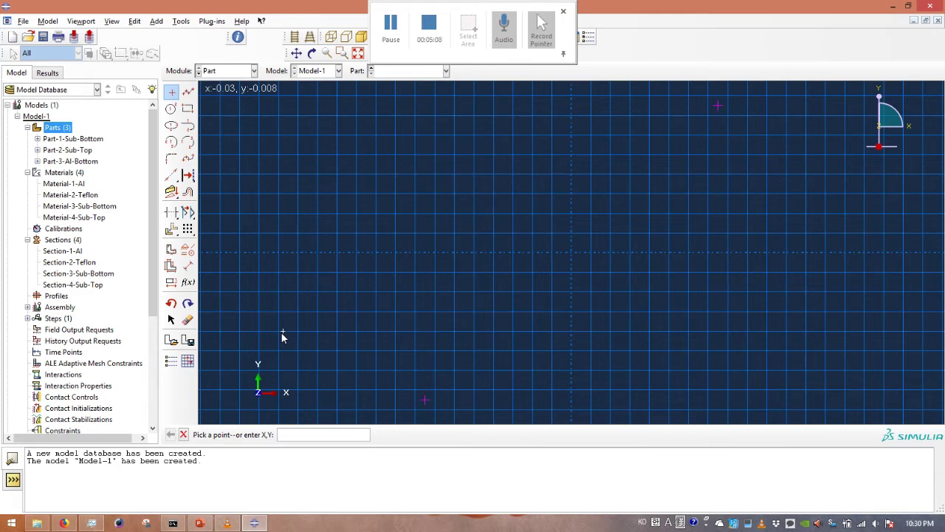
Draw a square in the Part-4-Al-Top sketch with its opposite corners on the two isolated points
click(187, 108)
click(426, 399)
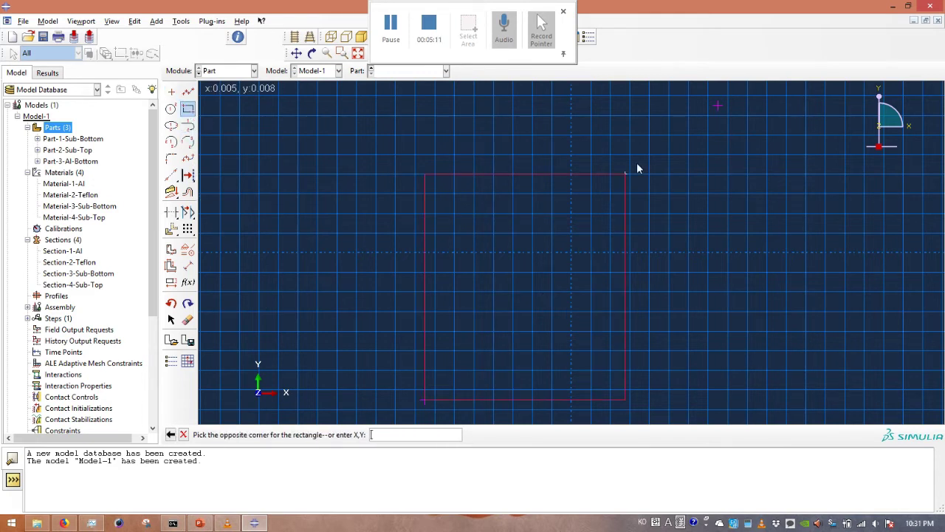
click(718, 107)
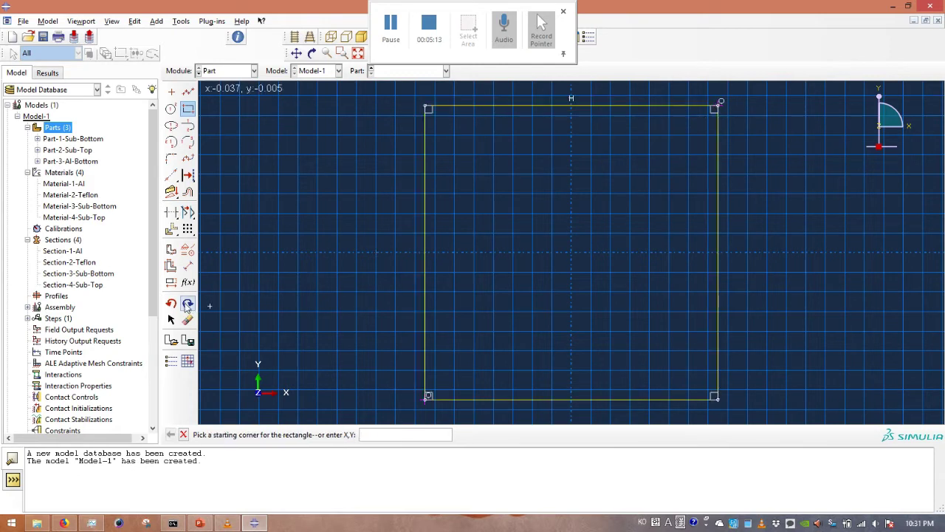
Check the side lengths of the Part-4-Al-Top square with the Dimension tool, then leave the tool
click(187, 265)
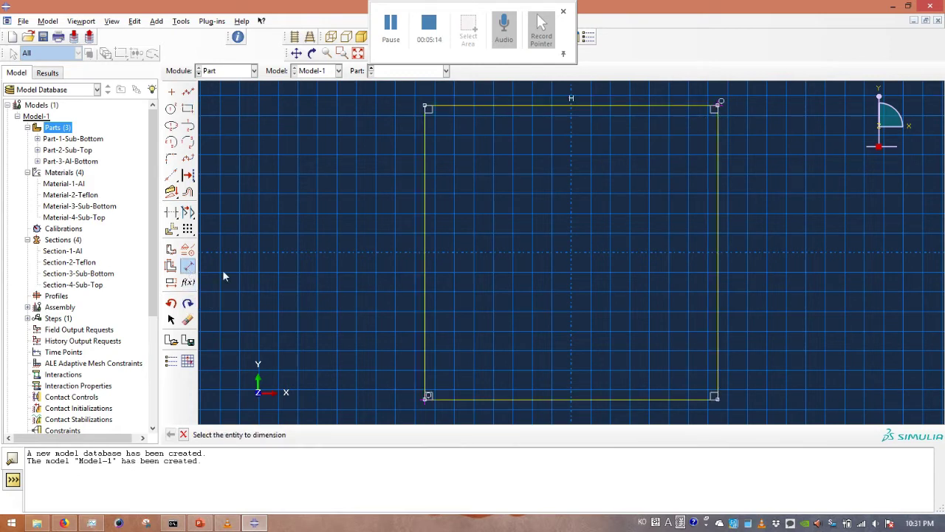
click(424, 251)
click(396, 246)
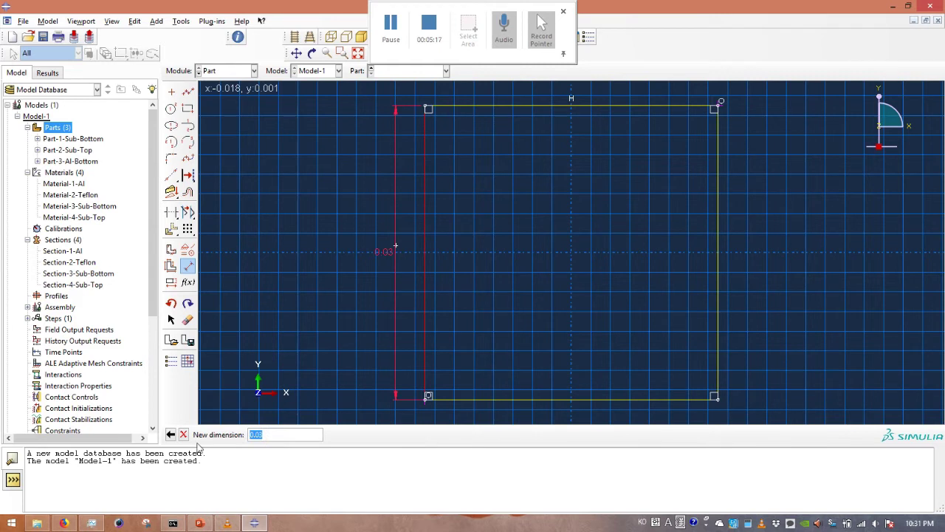
key(Return)
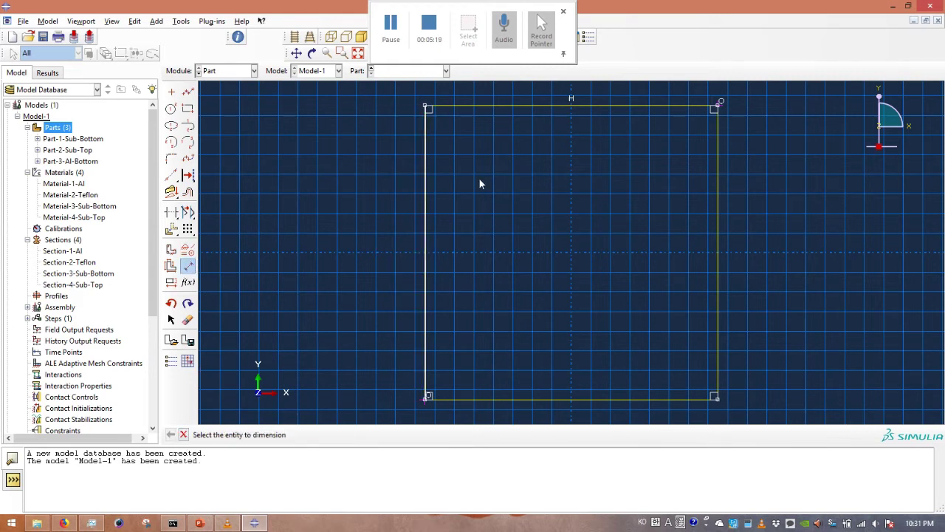
click(547, 107)
click(543, 143)
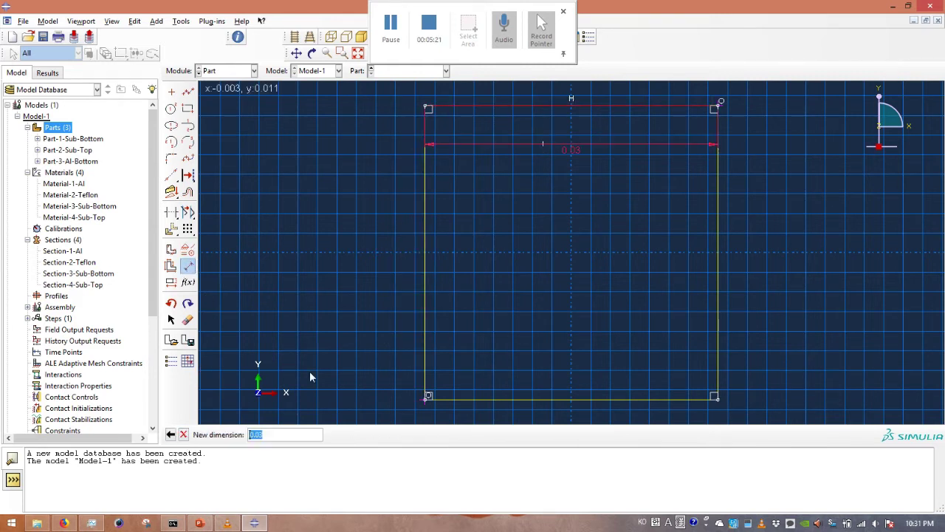
click(183, 435)
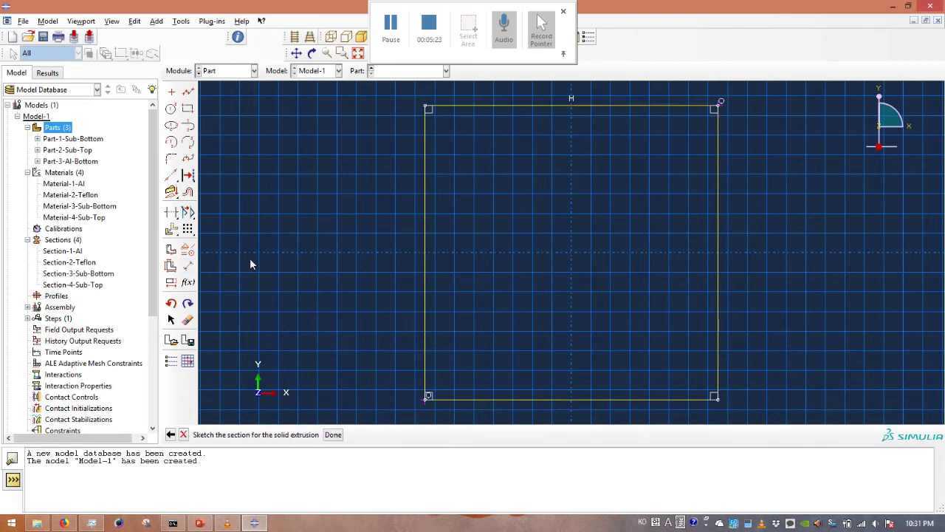
Finish the Part-4-Al-Top sketch and extrude the square profile to a depth of 0.001
click(332, 435)
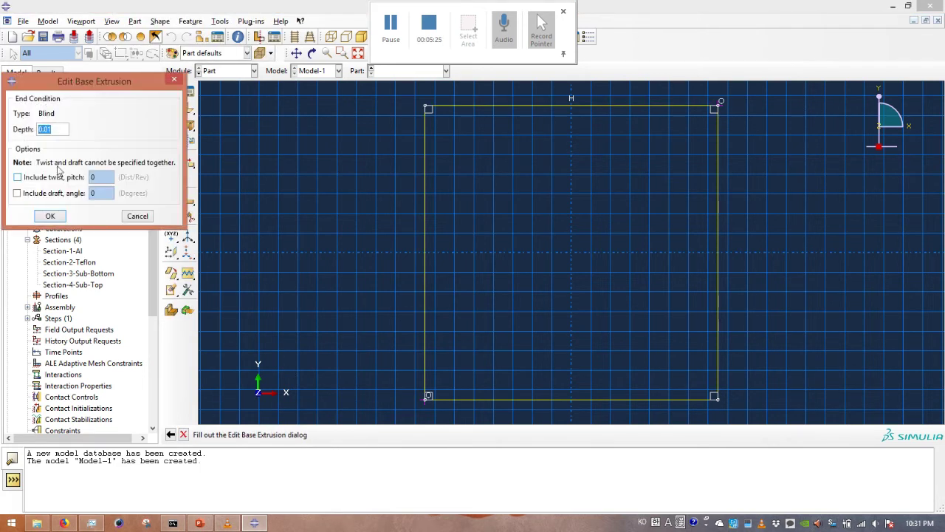
click(59, 128)
text(0)
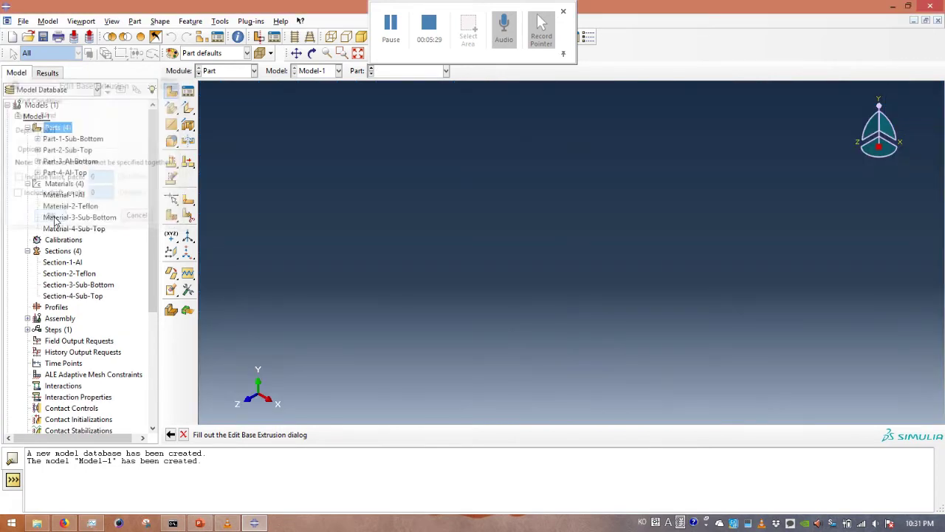
click(50, 215)
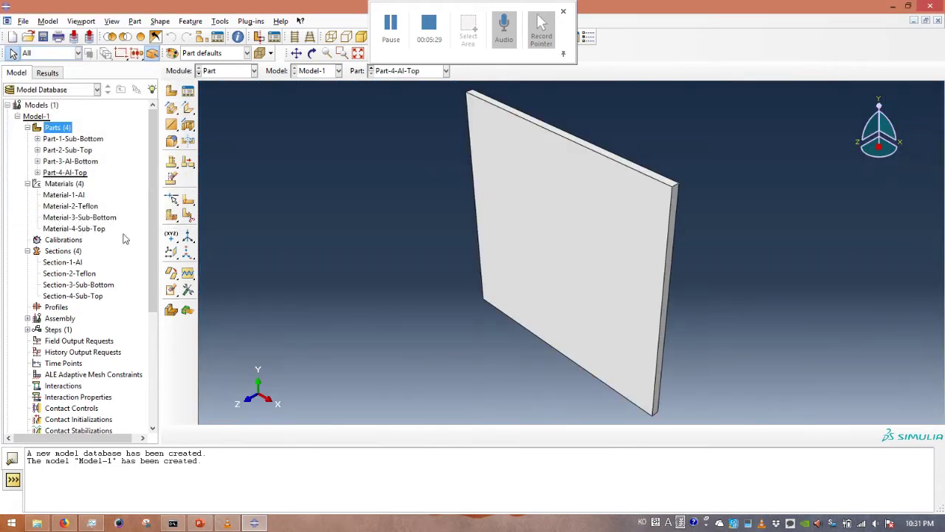
Assign Section-1-Al to the whole Part-4-Al-Top solid
click(37, 173)
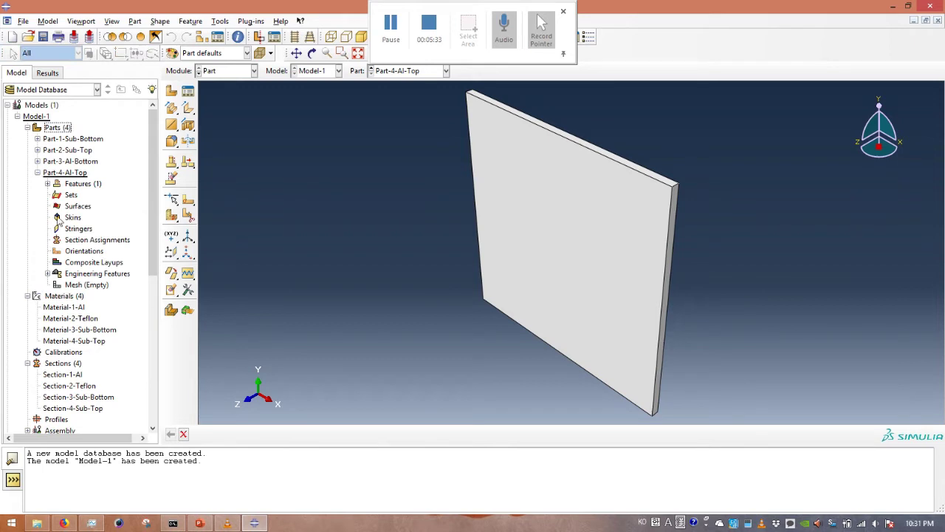
double_click(68, 241)
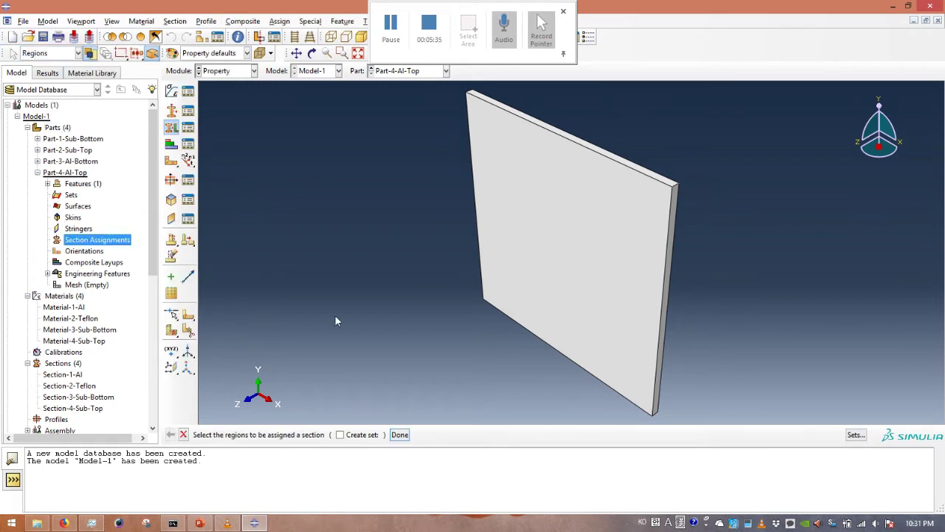
drag(701, 423, 398, 85)
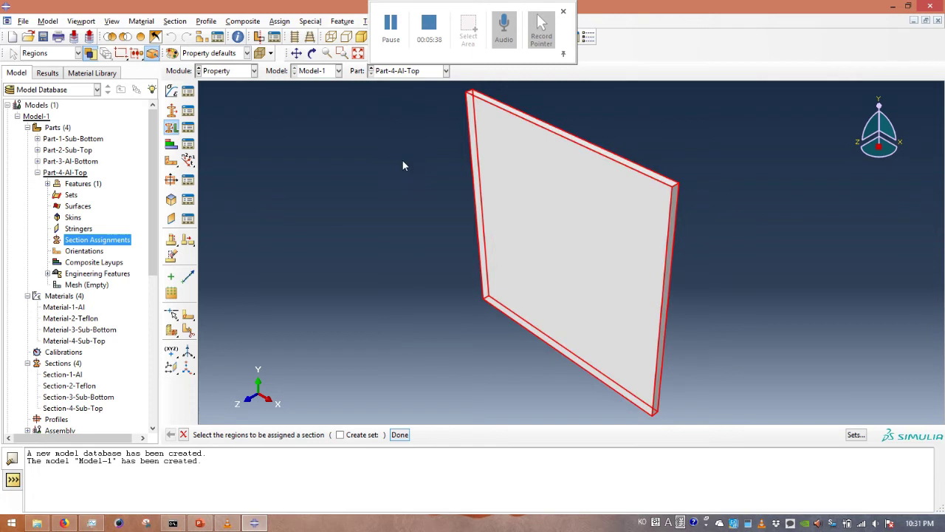
click(400, 434)
click(332, 185)
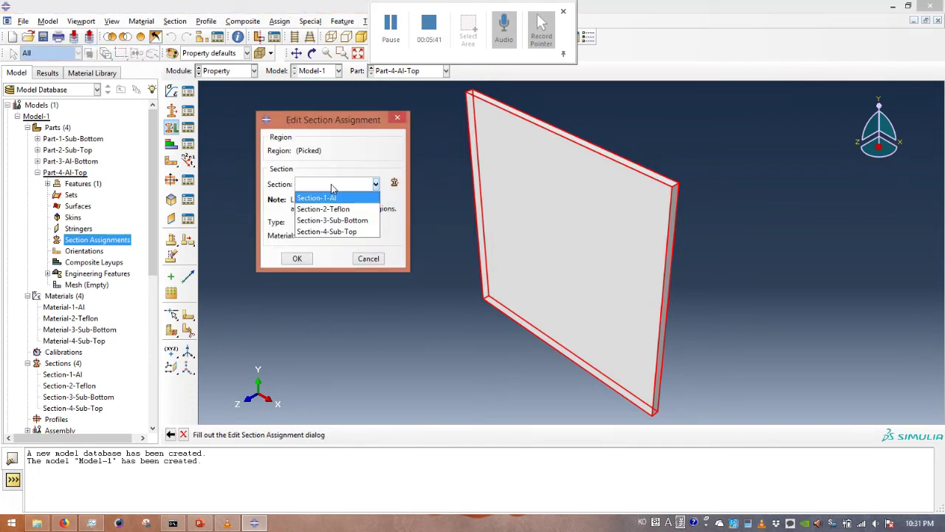
click(334, 200)
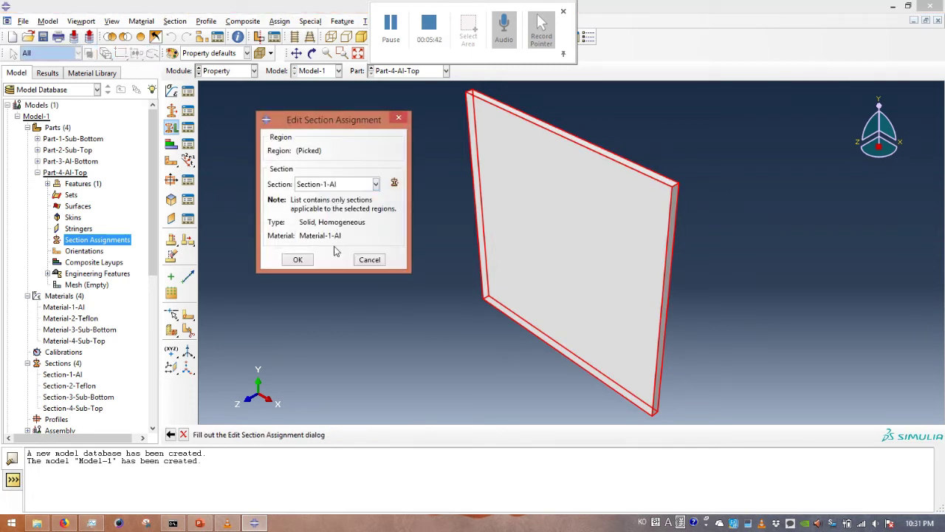
click(298, 260)
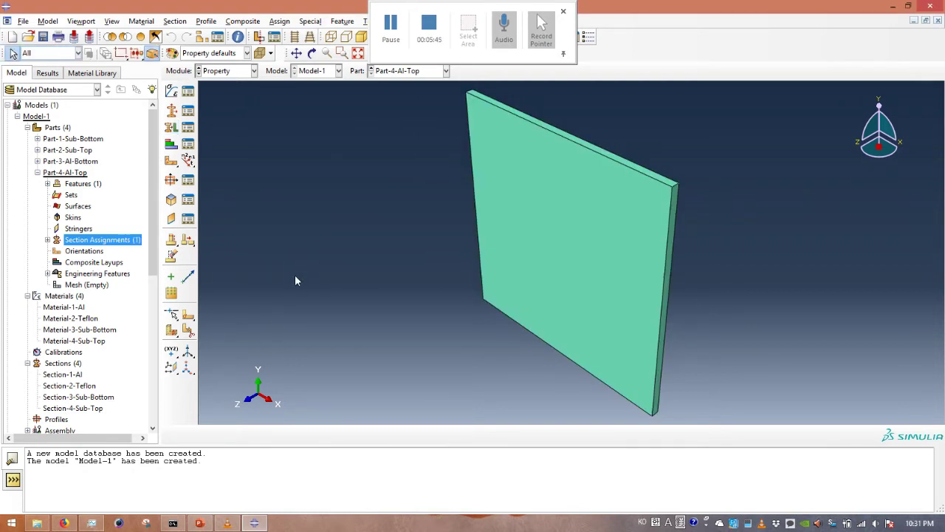
click(37, 173)
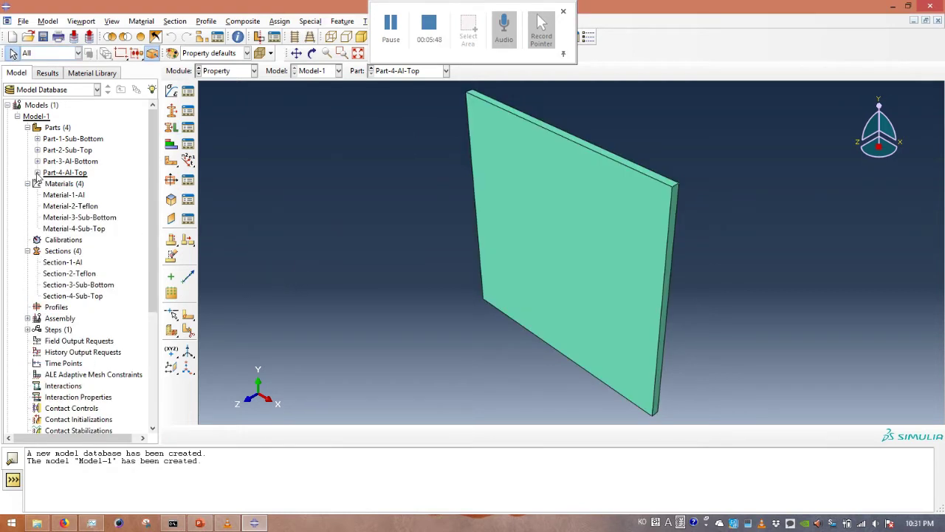
Create a 3D deformable solid extrusion part named Part-5-Teflon-Bottom with an approximate size of 0.1
double_click(59, 127)
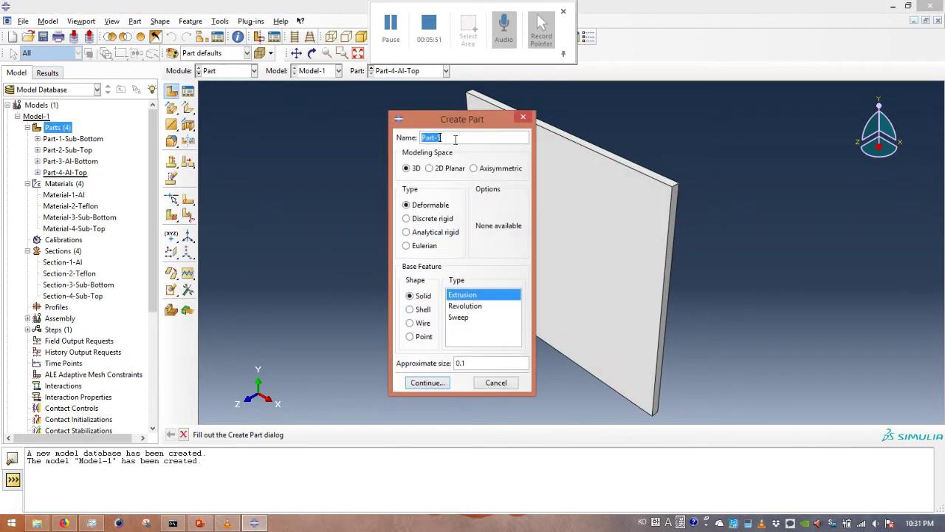
click(456, 139)
key(BackSpace)
text(5)
text(-Teflon-Bottom)
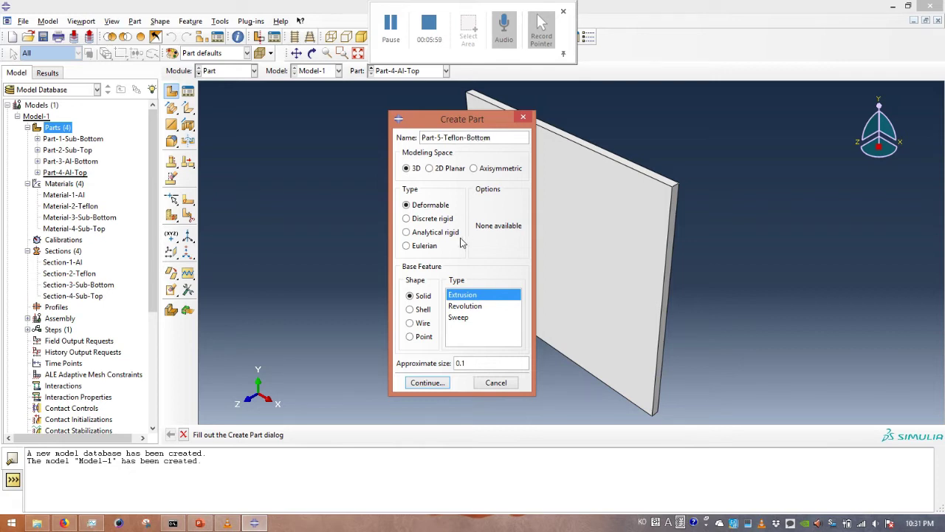
click(431, 383)
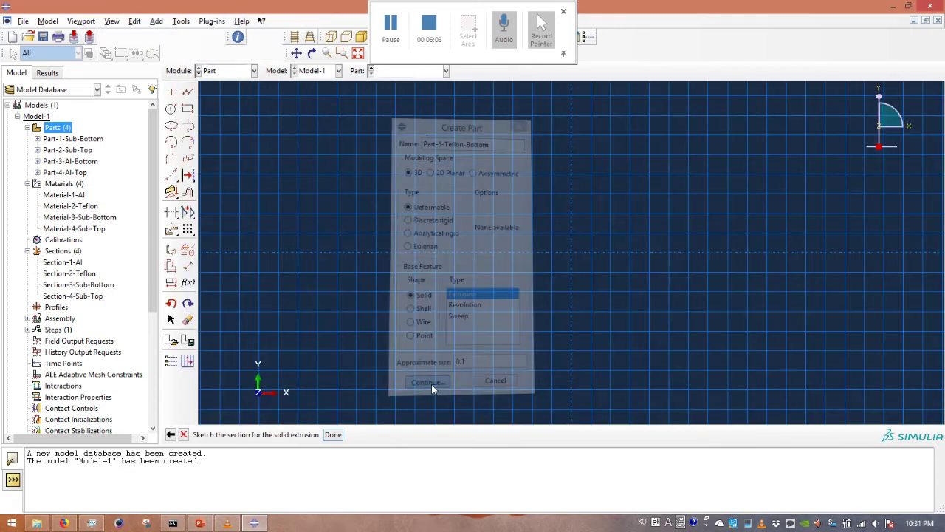
Place isolated points at (0.015, 0.015) and (-0.015, -0.015) in the Part-5-Teflon-Bottom sketch
click(172, 92)
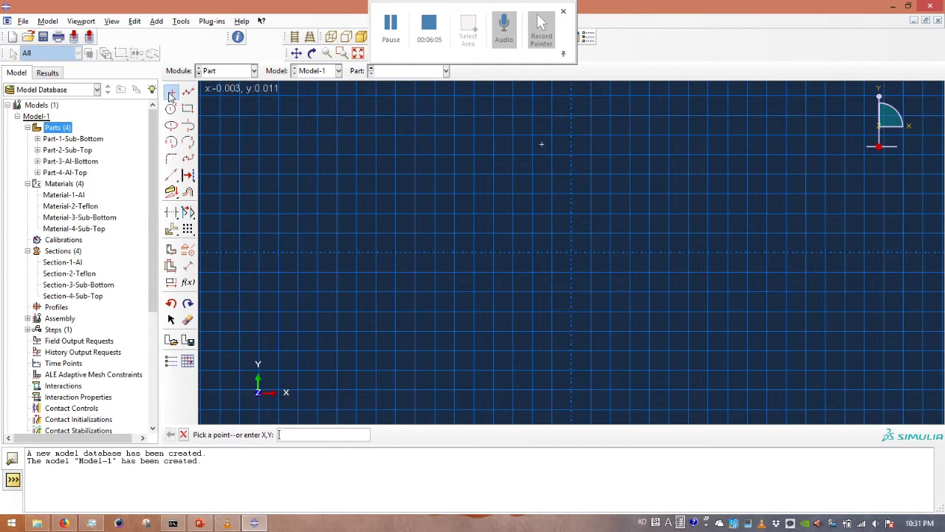
text(0.015,0.015)
key(Return)
text(-0.015,-0.015)
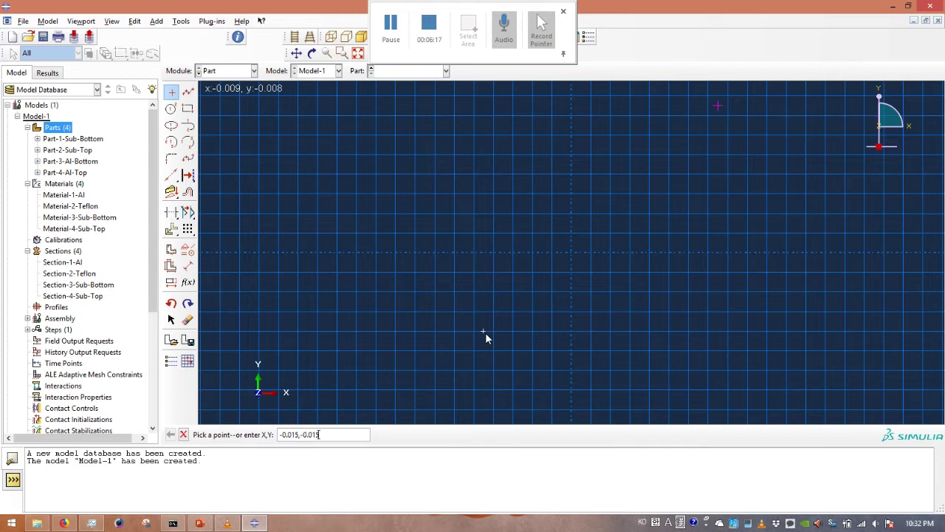
key(Return)
Draw a square in the Part-5-Teflon-Bottom sketch with its opposite corners on the two isolated points
click(187, 108)
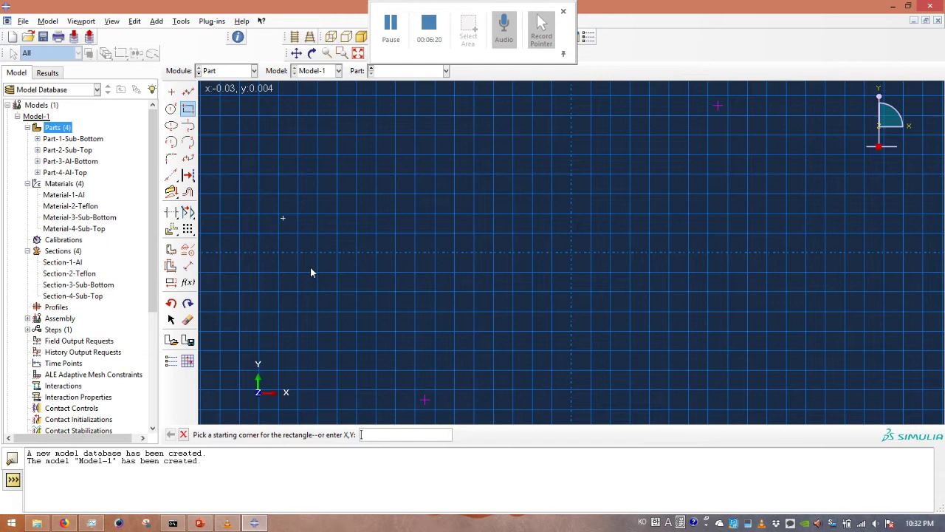
click(424, 400)
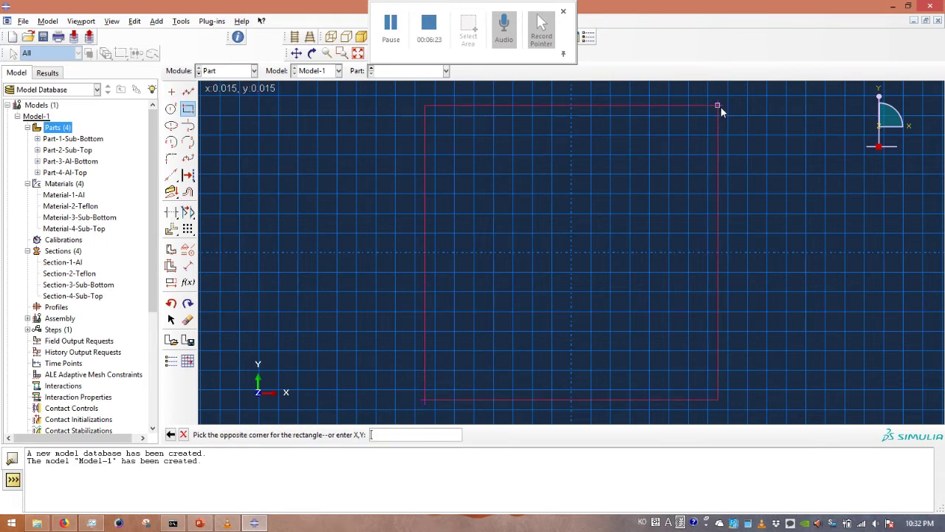
click(719, 107)
Check the height and width of the Part-5-Teflon-Bottom square with the Dimension tool without adding dimensions
click(188, 265)
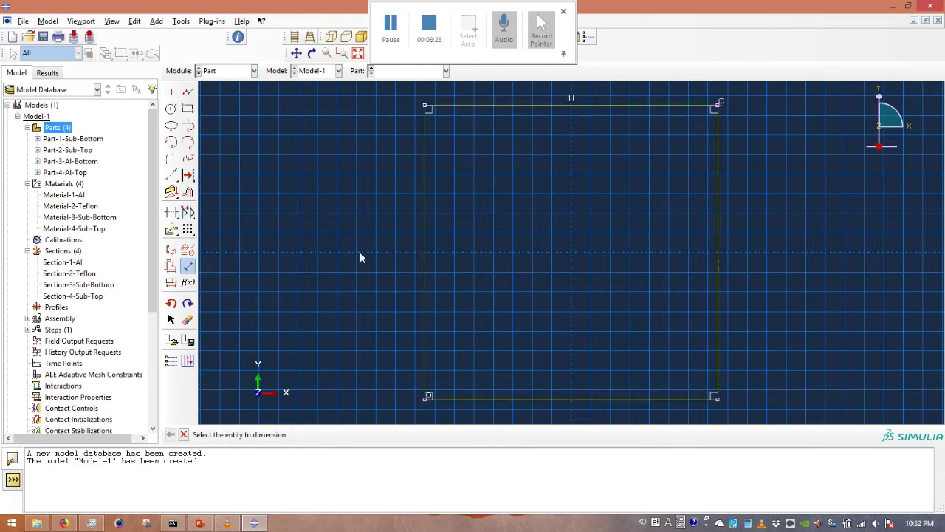
click(426, 257)
click(399, 256)
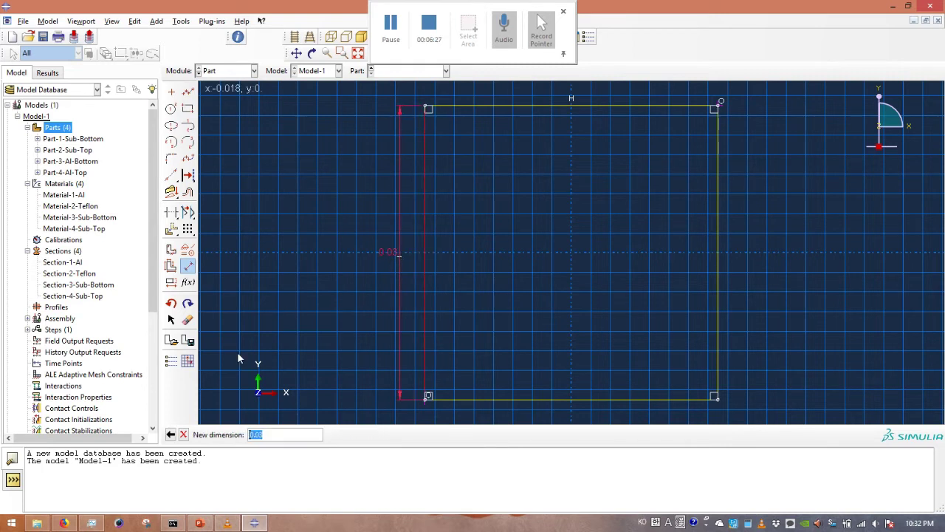
click(184, 436)
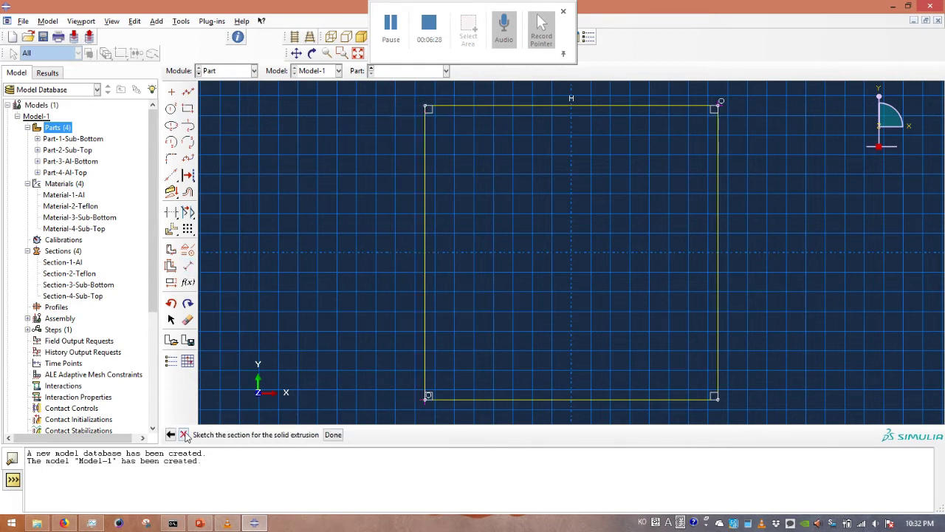
click(188, 266)
click(489, 108)
click(483, 159)
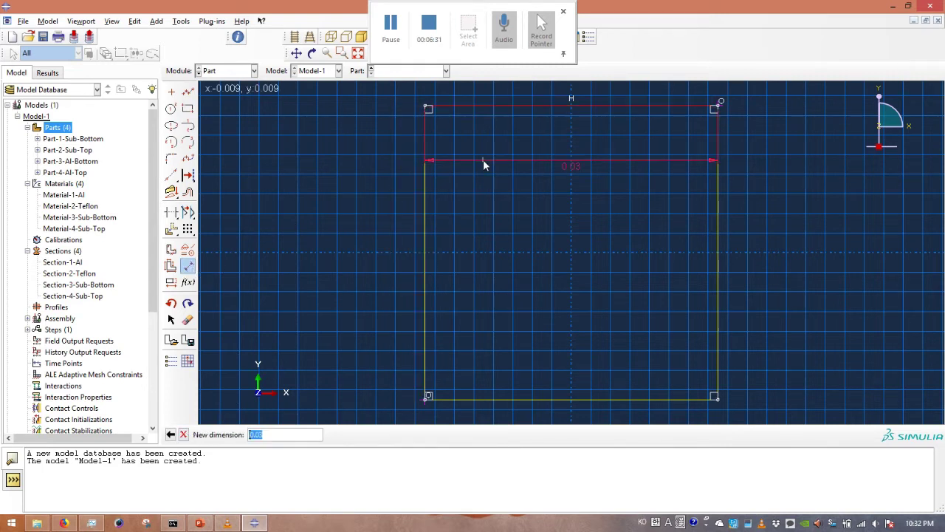
click(184, 435)
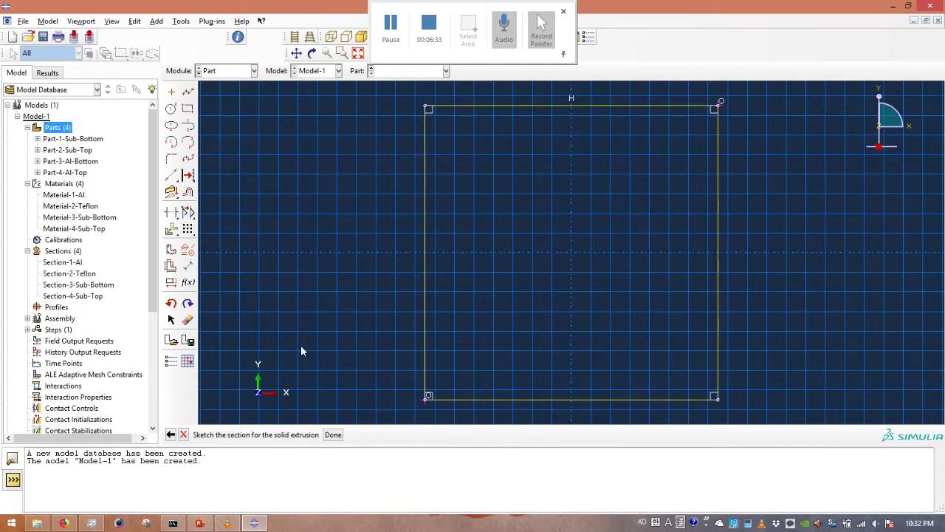
Finish the Part-5-Teflon-Bottom sketch and extrude the square into a thin plate of the same thickness as Part-4-Al-Top
click(333, 435)
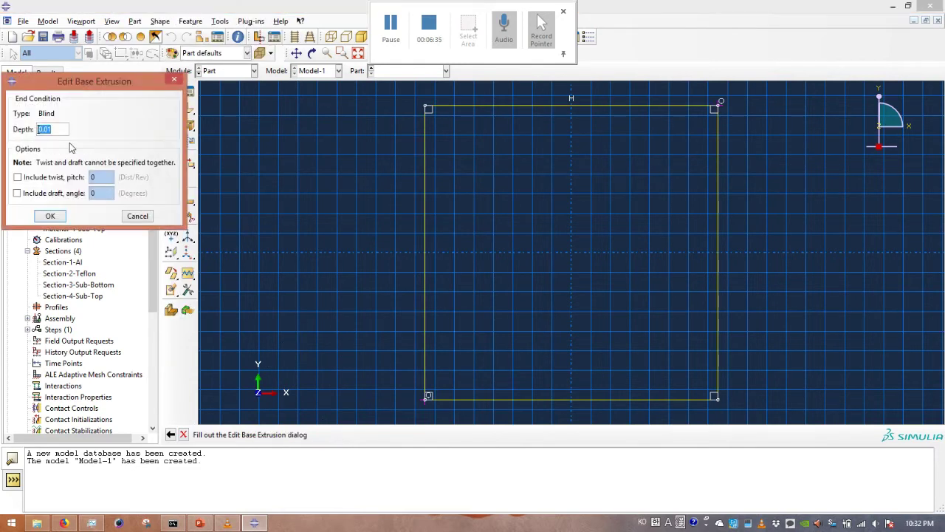
click(59, 128)
click(50, 216)
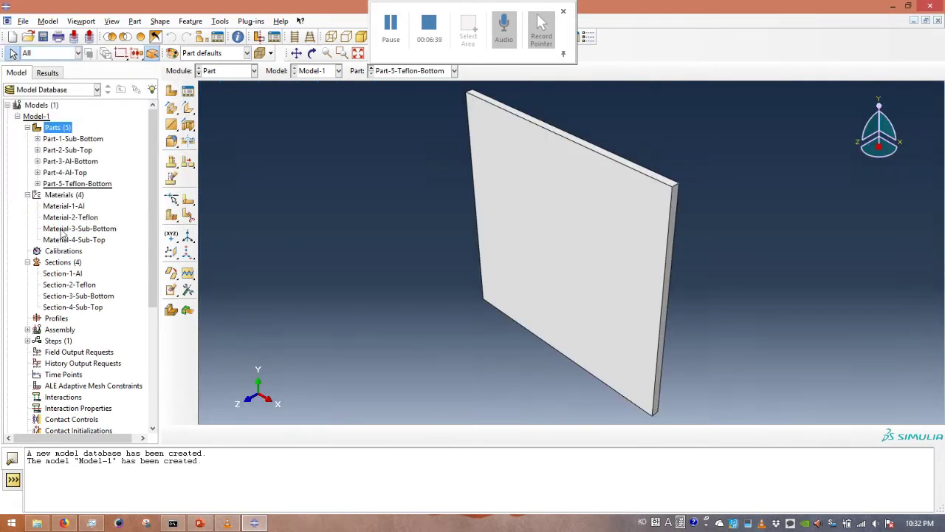
Assign Section-2-Teflon to the whole Part-5-Teflon-Bottom solid
click(36, 183)
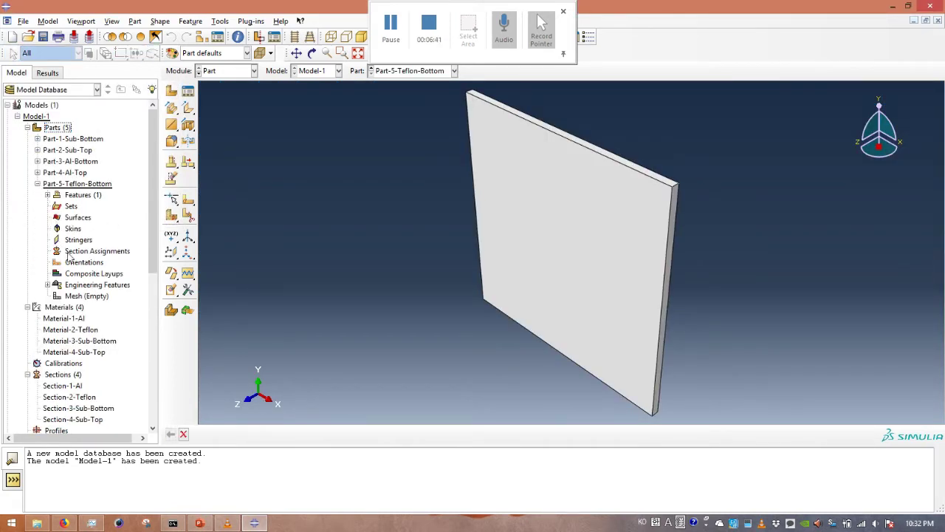
click(76, 253)
double_click(75, 253)
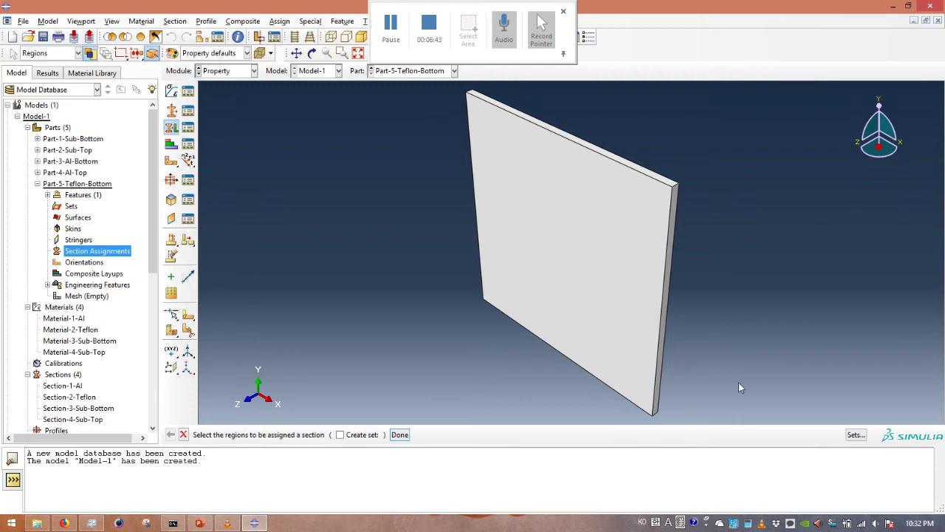
drag(741, 426, 401, 93)
click(399, 435)
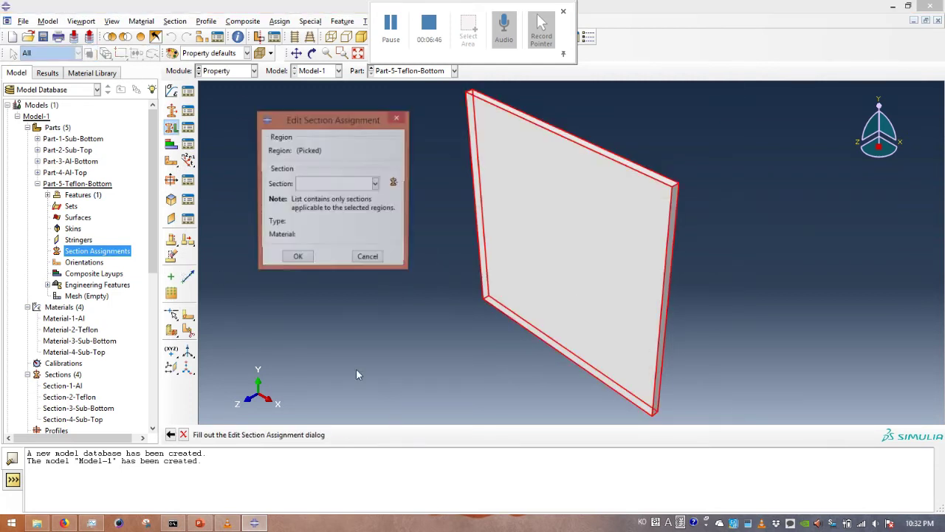
click(328, 185)
click(327, 209)
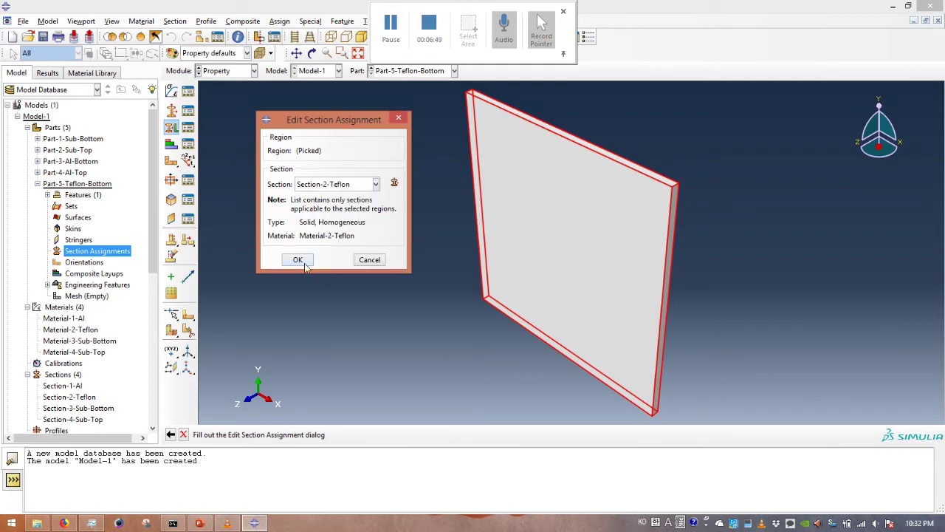
click(298, 260)
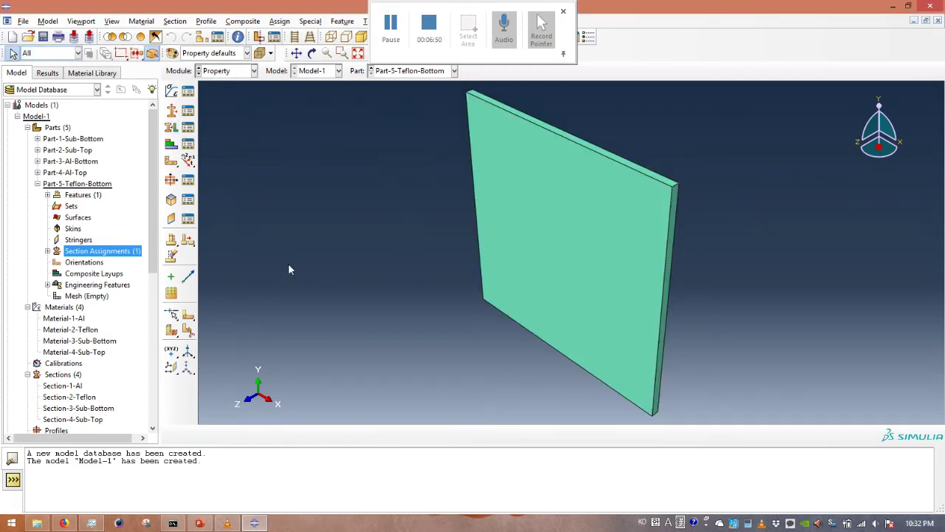
click(37, 183)
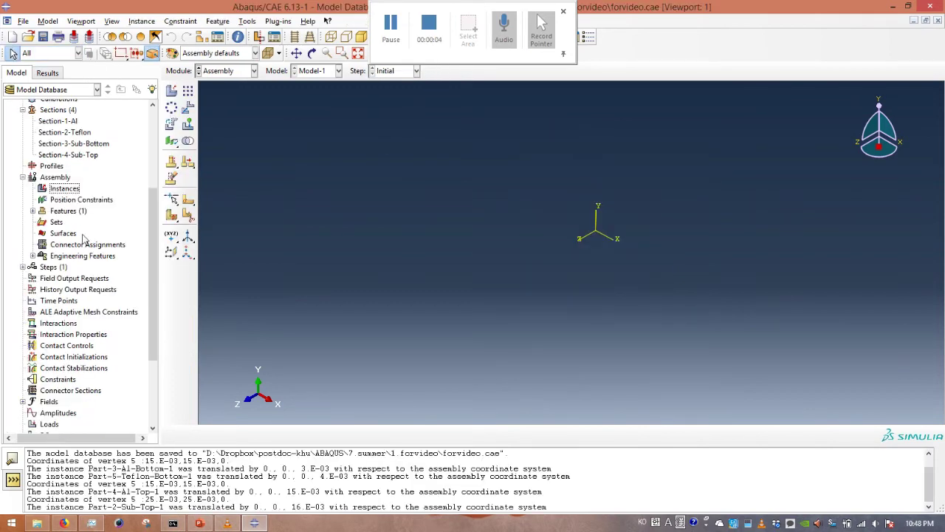
Add dependent instances of Part-1-Sub-Bottom and Part-2-Sub-Top to the assembly
double_click(65, 189)
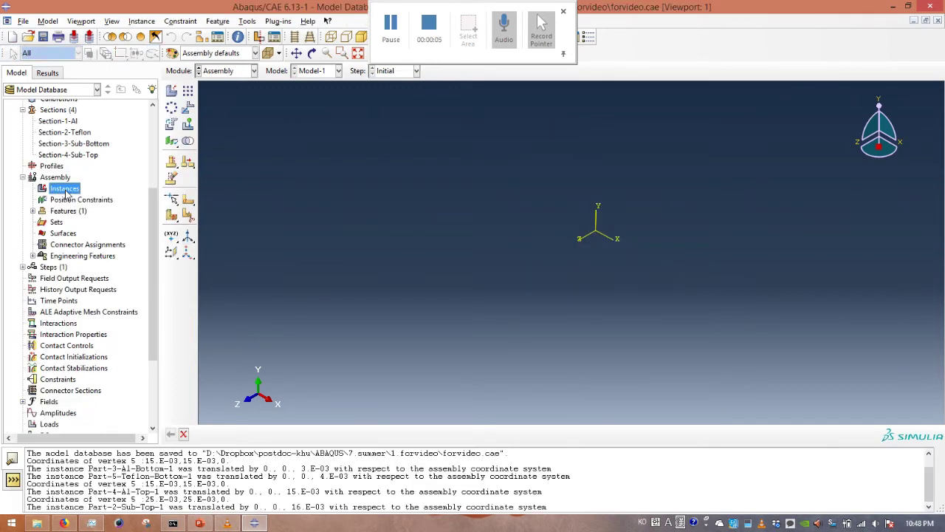
click(190, 244)
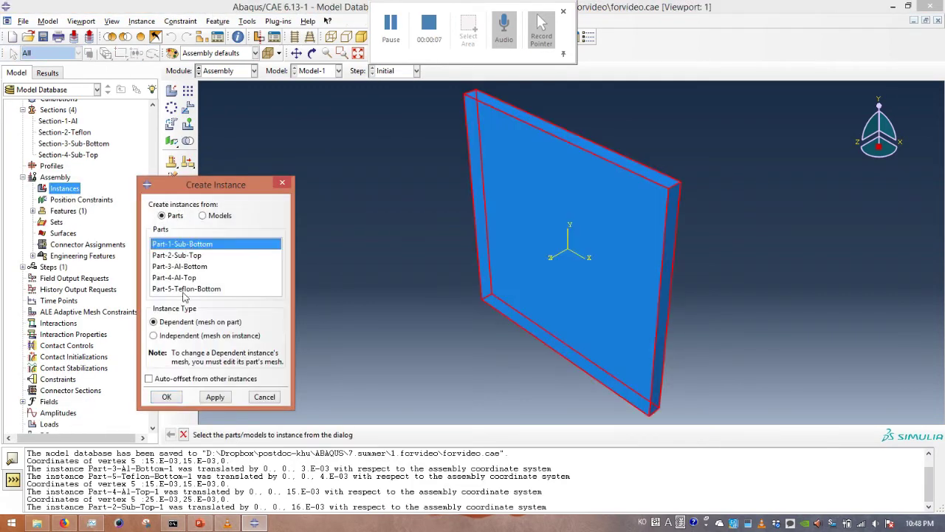
click(167, 398)
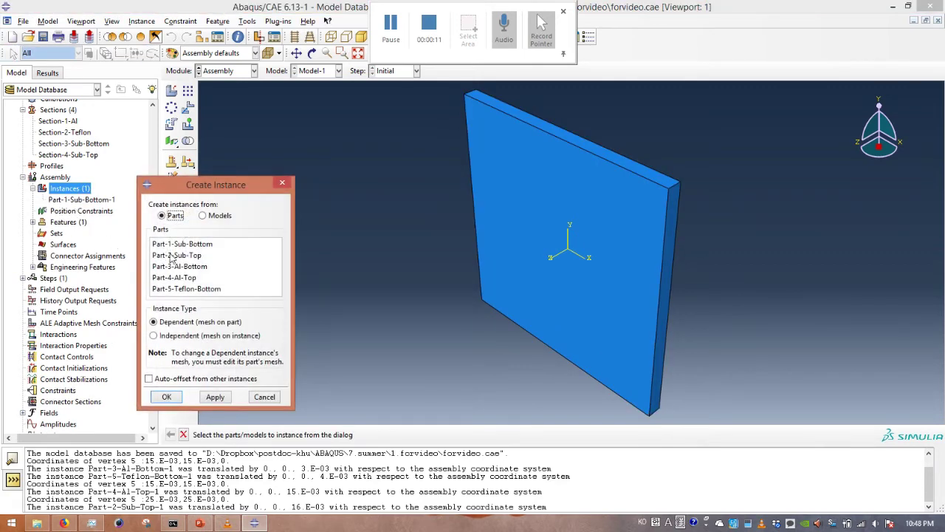
click(176, 255)
click(168, 397)
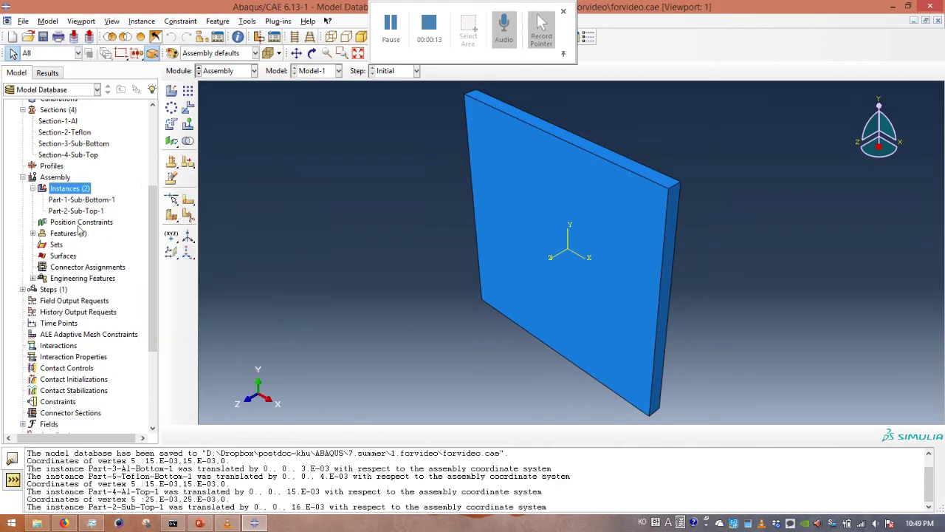
Add dependent instances of Part-3-Al-Bottom and Part-4-Al-Top to the assembly
double_click(74, 191)
click(177, 266)
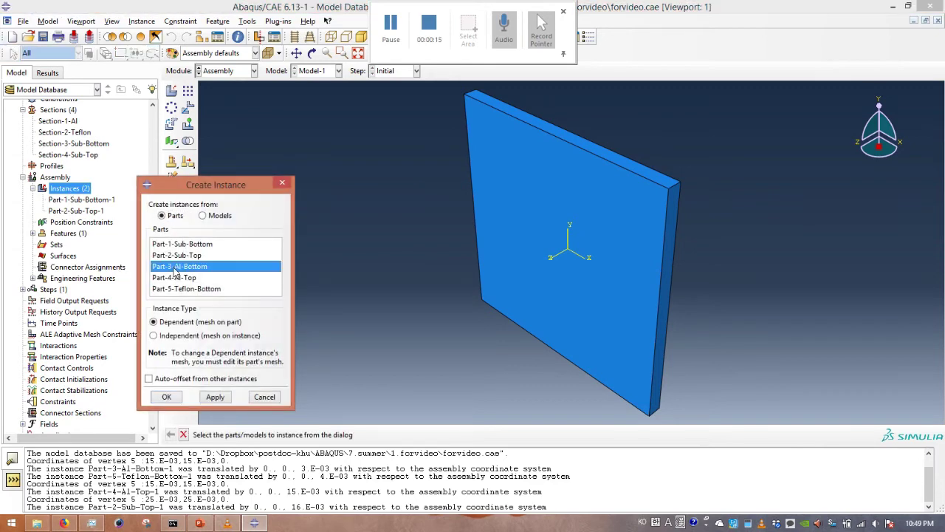
click(173, 397)
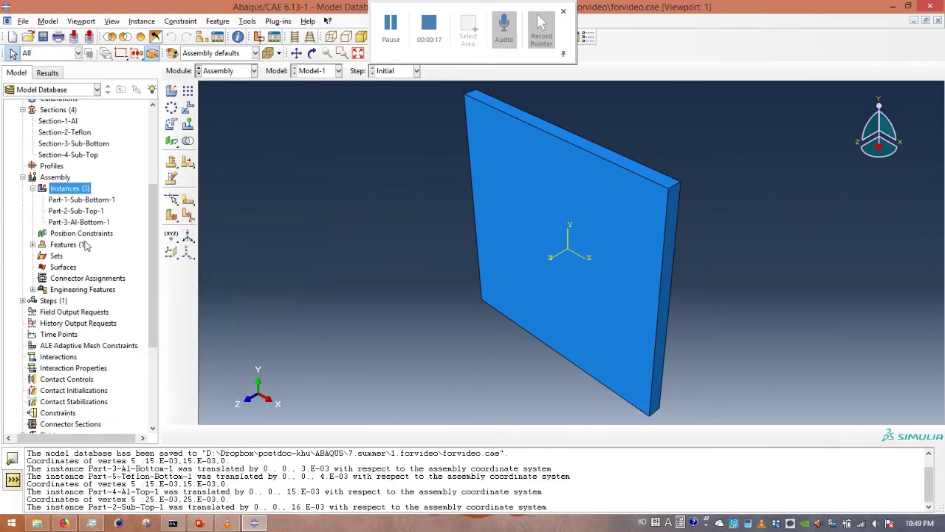
double_click(74, 192)
click(177, 278)
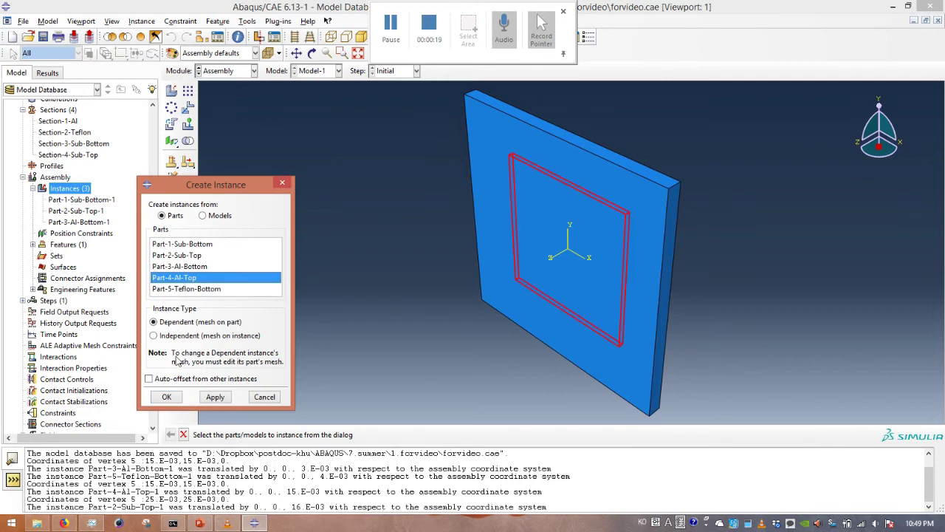
click(167, 396)
Add a dependent instance of Part-5-Teflon-Bottom to the assembly
double_click(74, 190)
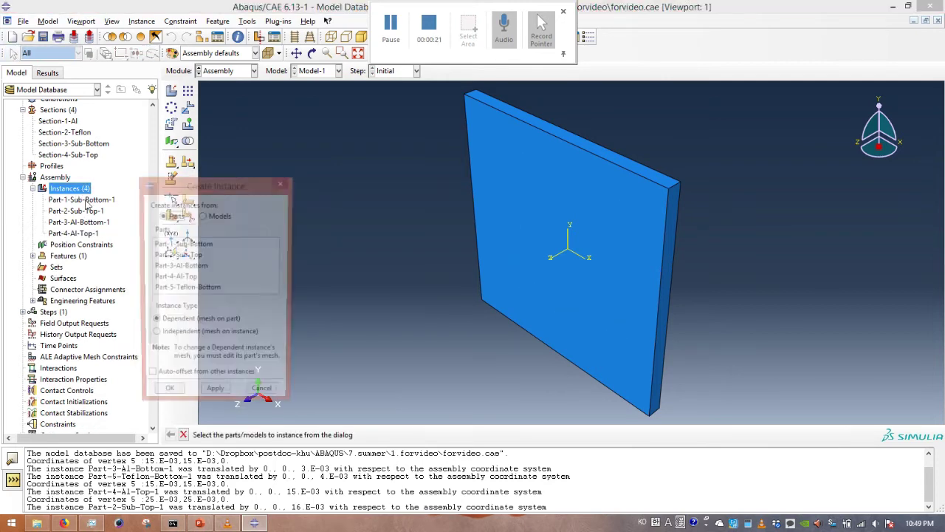
click(182, 289)
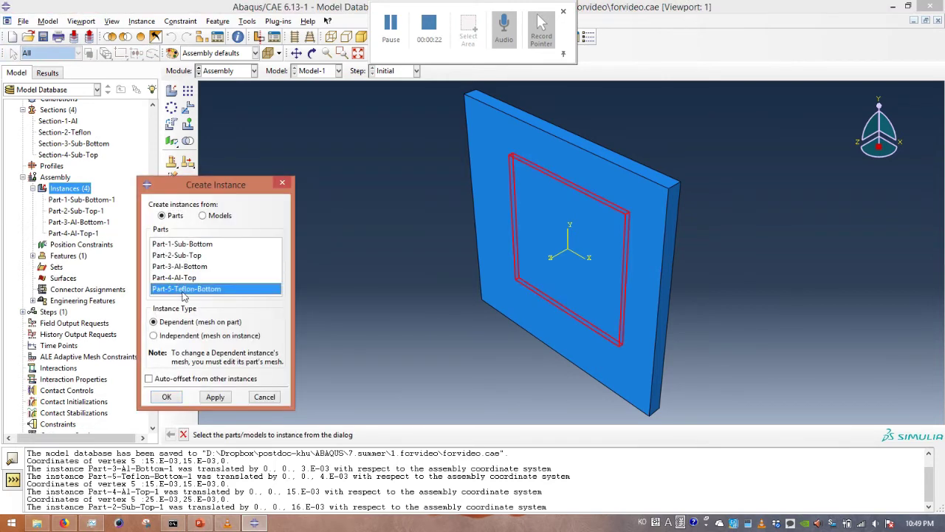
click(167, 396)
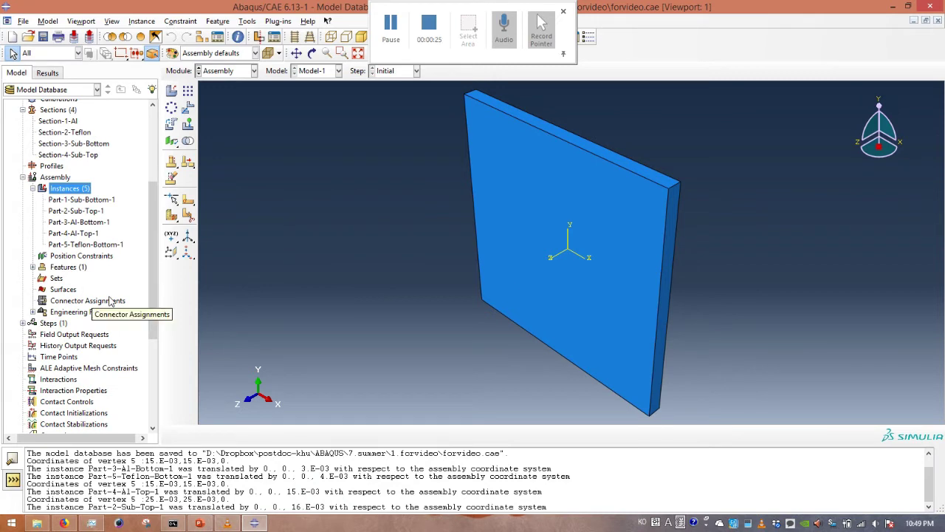
Hide the Part-1-Sub-Bottom-1 and Part-2-Sub-Top-1 instances in the assembly
click(94, 200)
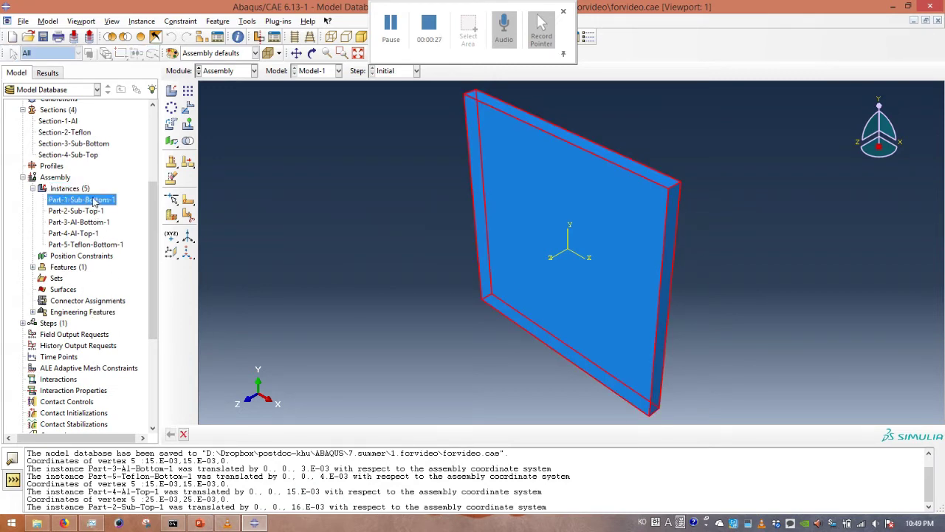
right_click(93, 201)
click(118, 242)
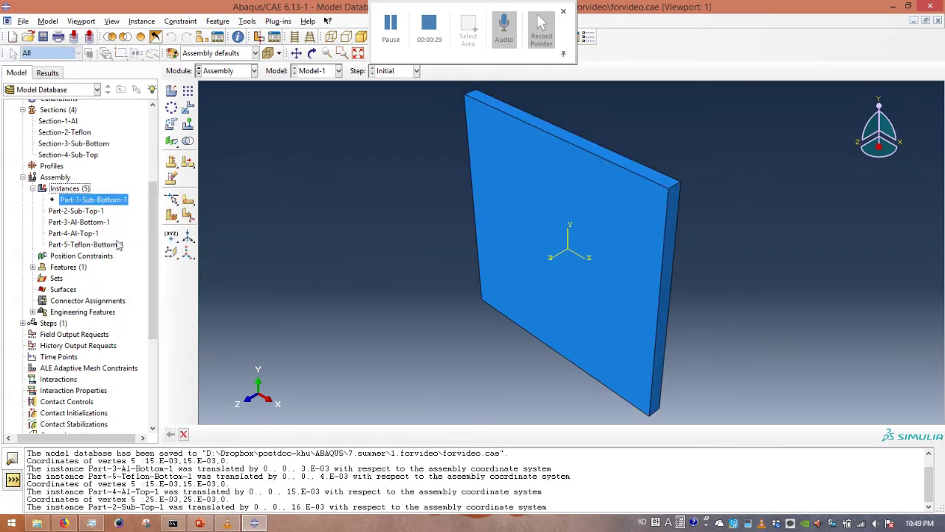
click(85, 213)
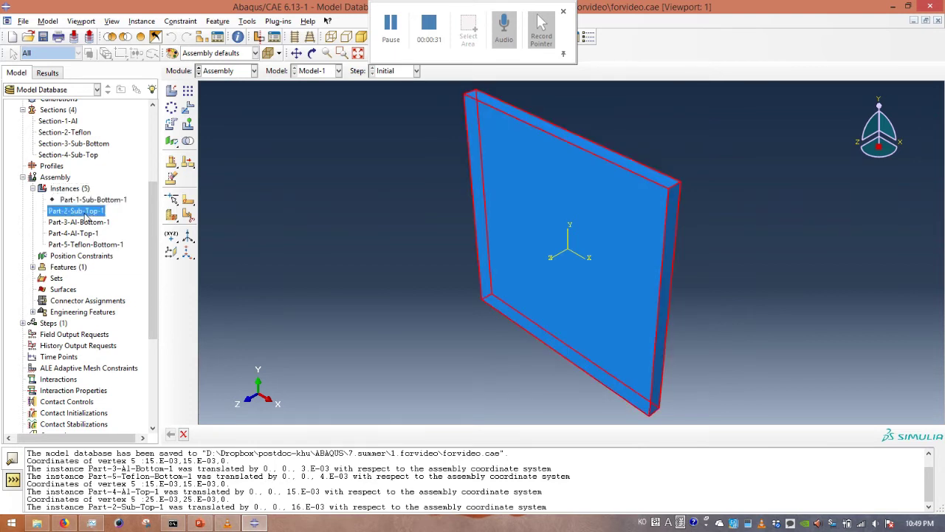
right_click(87, 215)
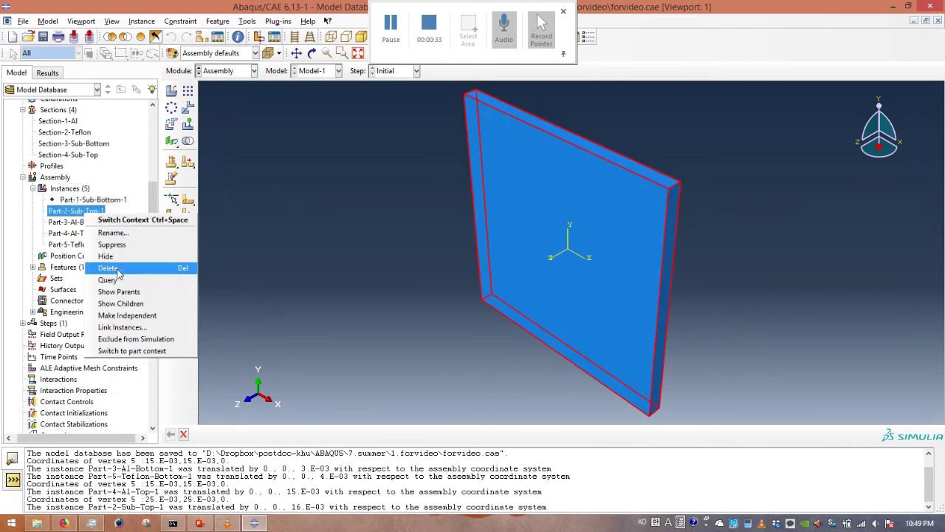
click(105, 256)
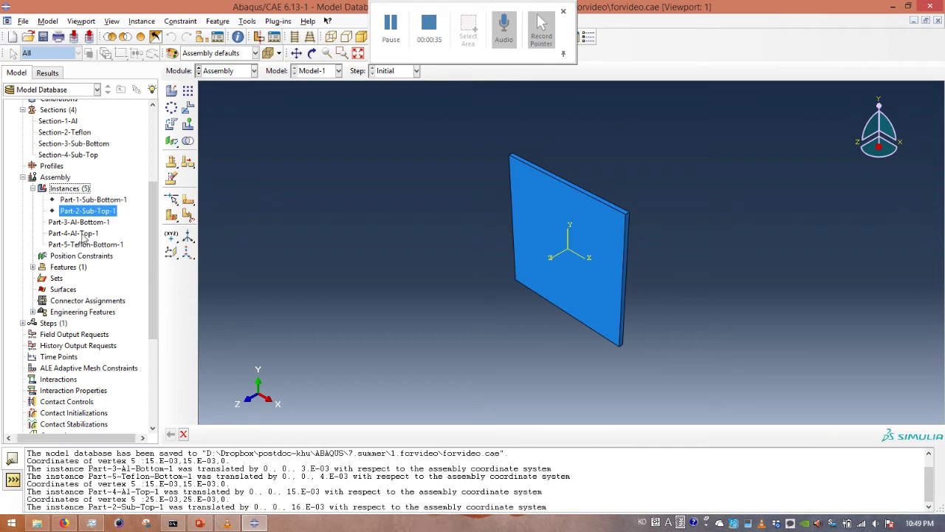
Hide the Part-4-Al-Top-1 and Part-5-Teflon-Bottom-1 instances, leaving only Part-3-Al-Bottom-1 displayed
click(83, 234)
right_click(82, 235)
click(104, 276)
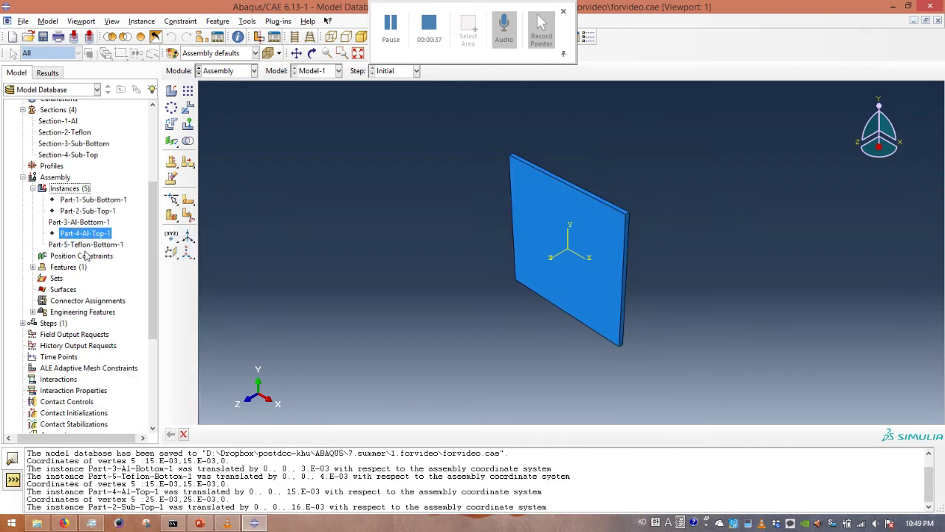
click(83, 244)
right_click(82, 245)
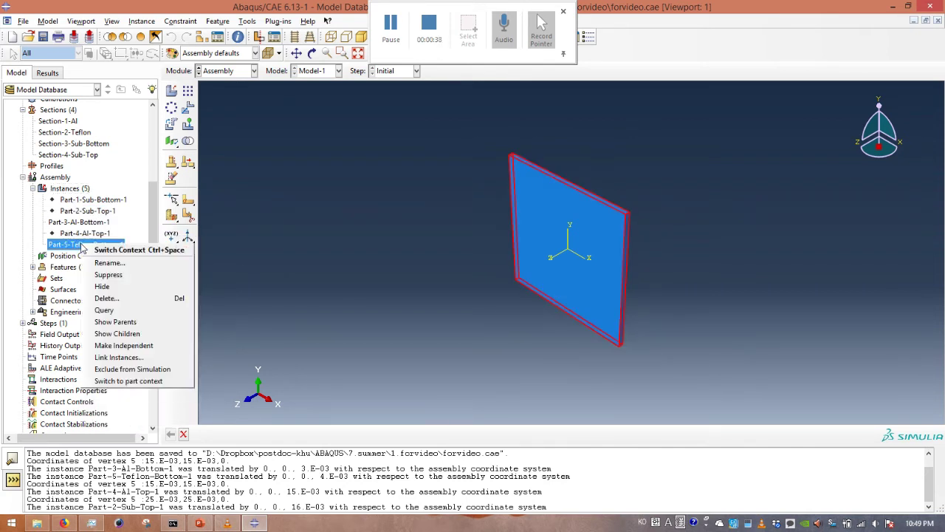
click(104, 287)
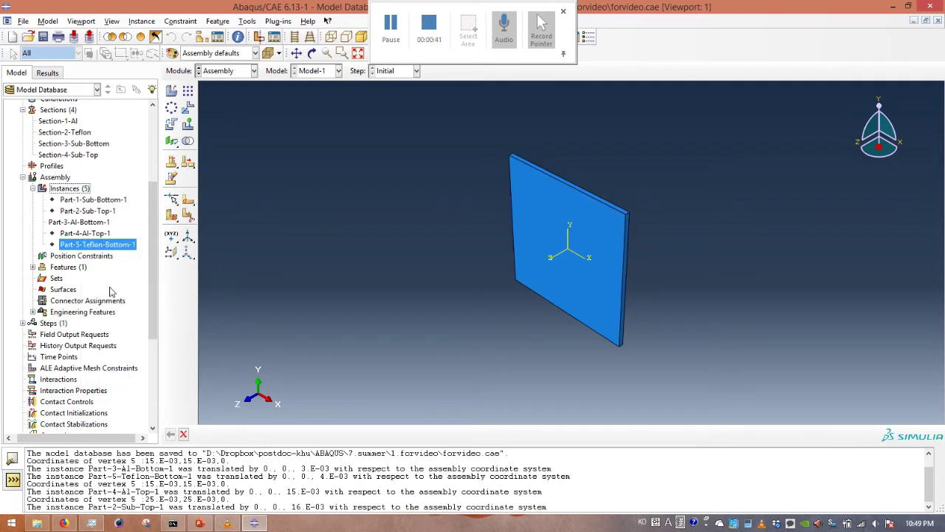
Query the point coordinates of the rear upper corner vertex at the +X side of Part-3-Al-Bottom-1
click(100, 223)
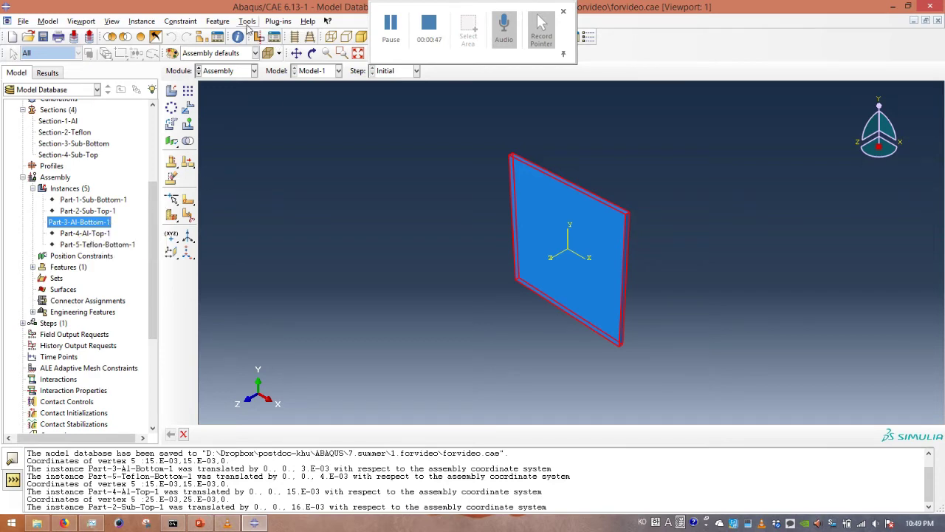
click(247, 21)
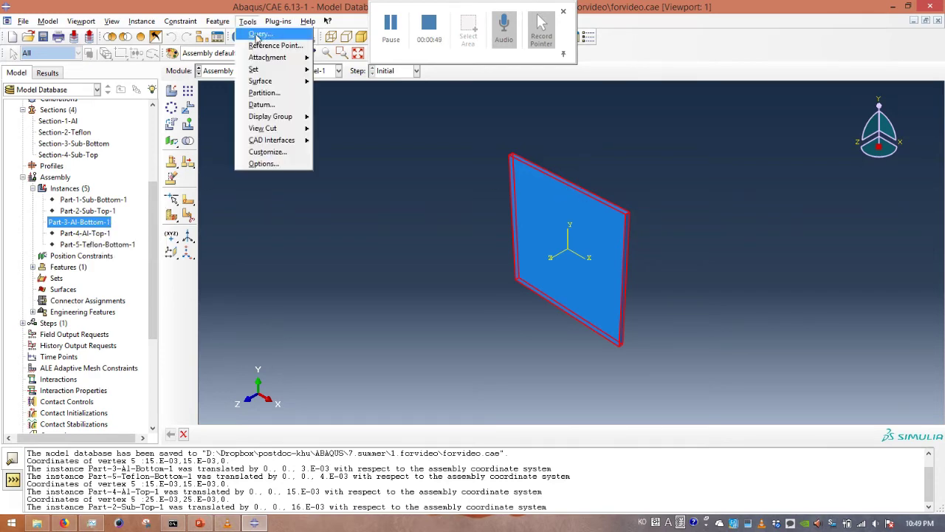
click(258, 39)
click(57, 151)
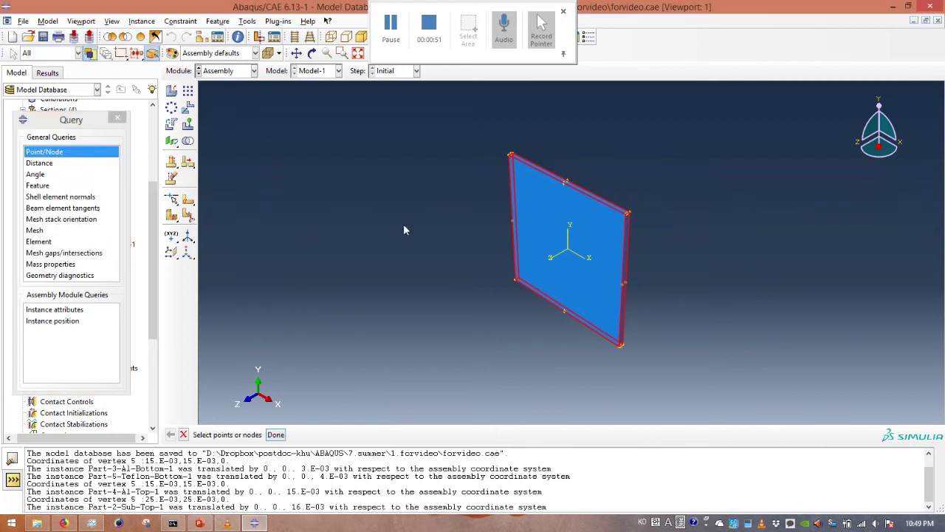
scroll(647, 209, down, 5)
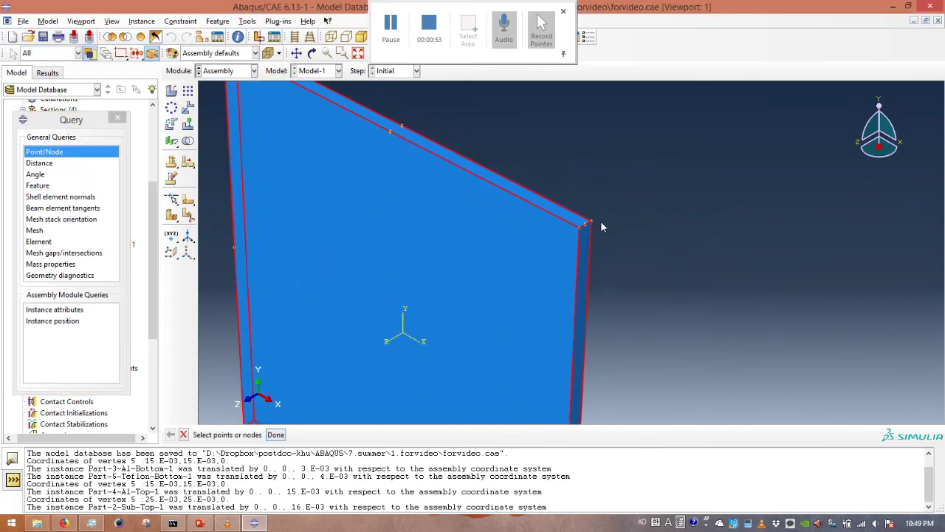
click(591, 223)
click(276, 436)
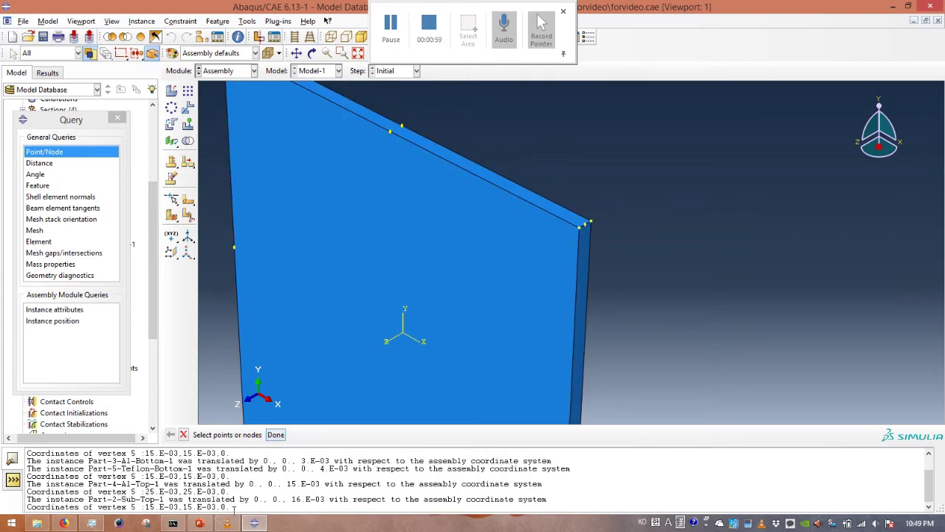
drag(234, 509, 164, 508)
click(147, 508)
double_click(146, 508)
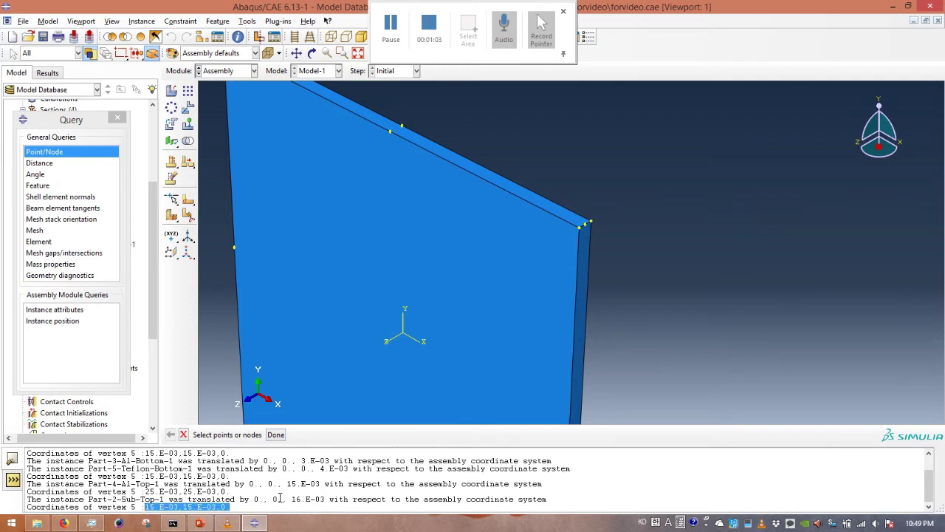
click(274, 435)
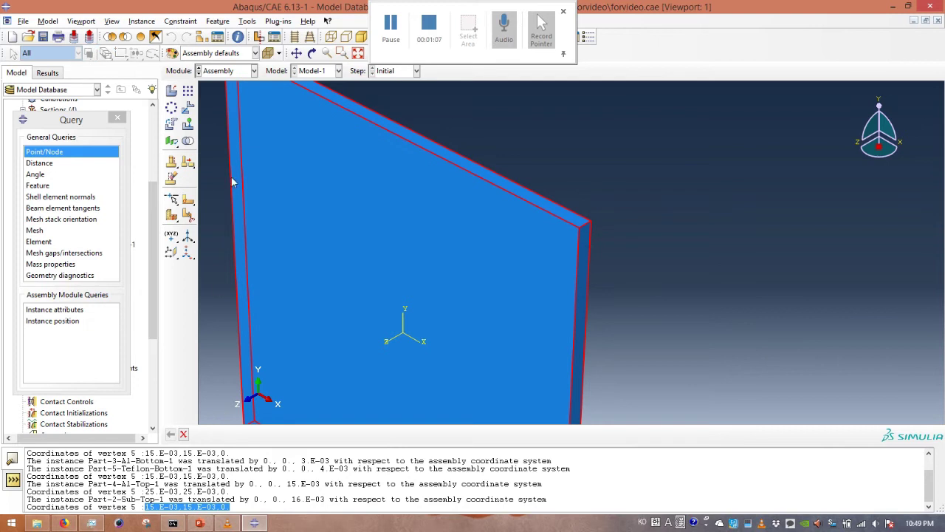
Translate Part-3-Al-Bottom-1 from its queried rear upper corner to the end point 15.E-03,15.E-03,0.003 and close the query dialog
click(187, 109)
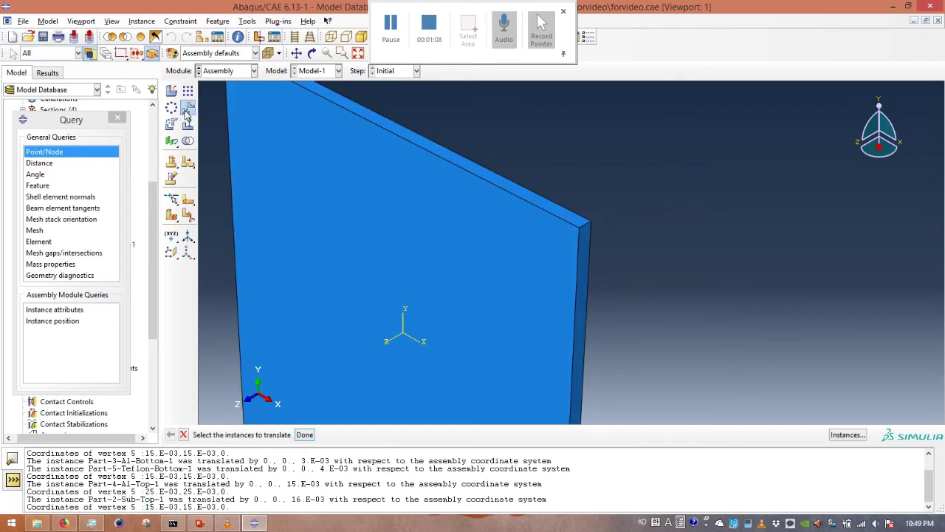
click(501, 304)
click(304, 434)
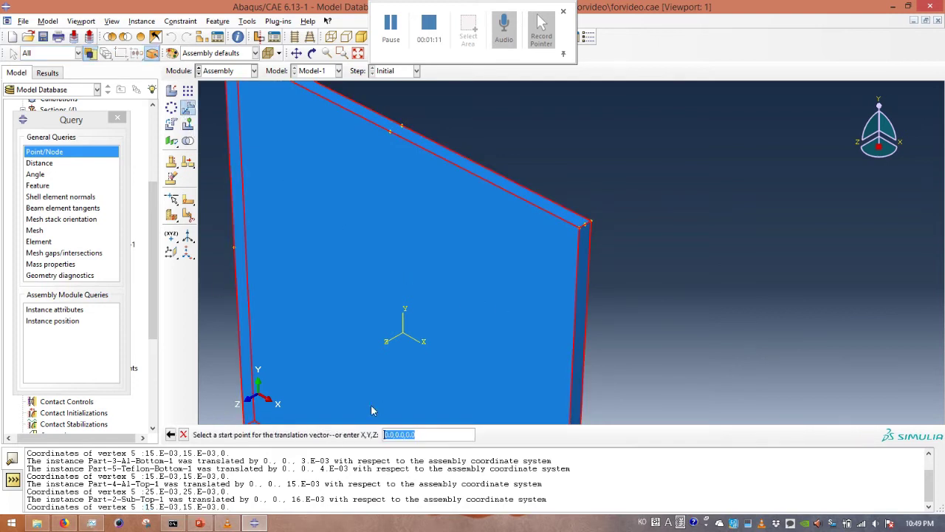
click(591, 223)
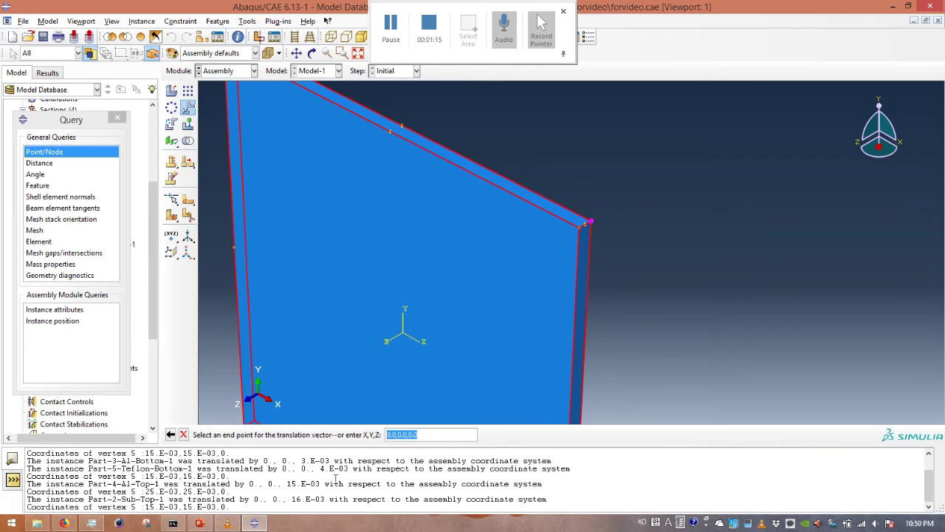
drag(233, 507, 145, 507)
key(ctrl+c)
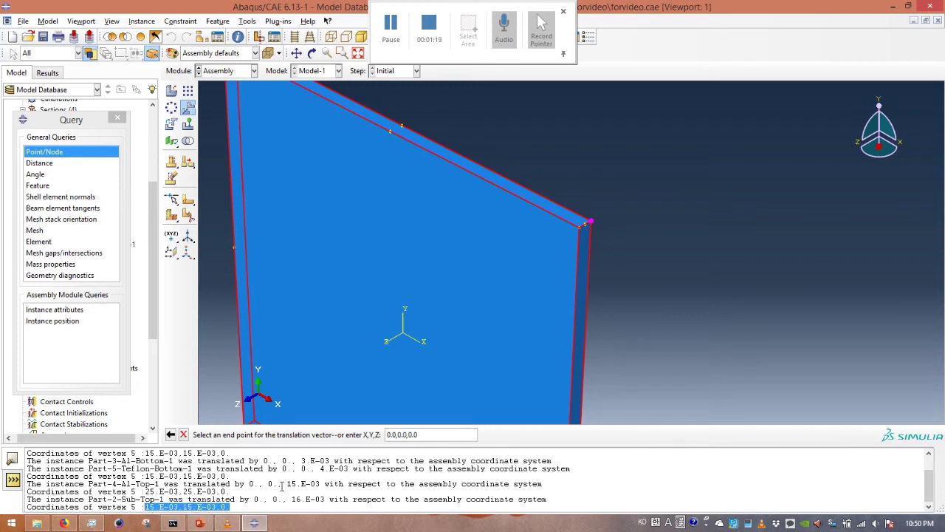
click(429, 437)
key(ctrl+v)
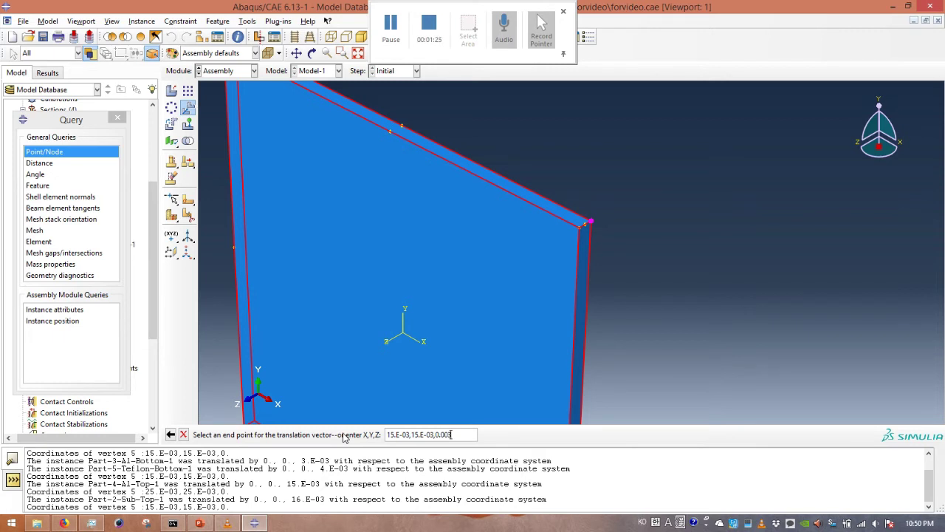
key(Return)
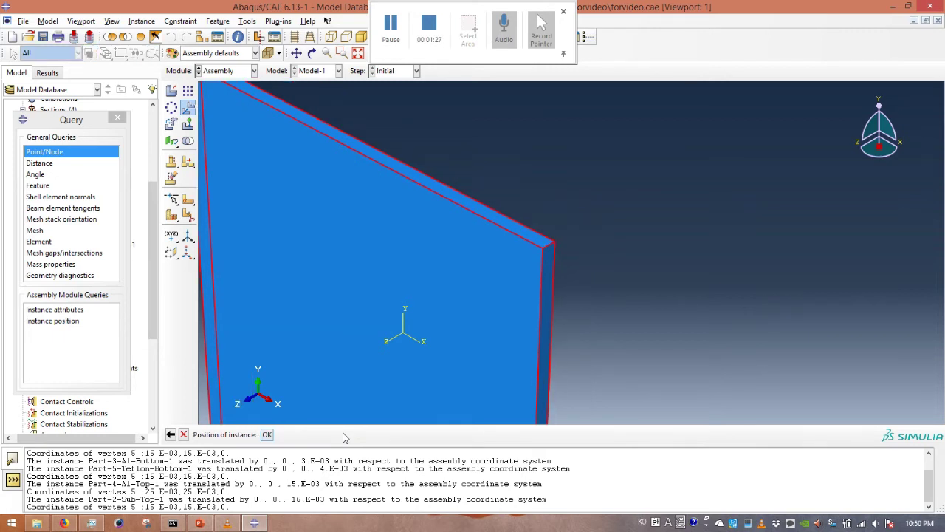
click(267, 435)
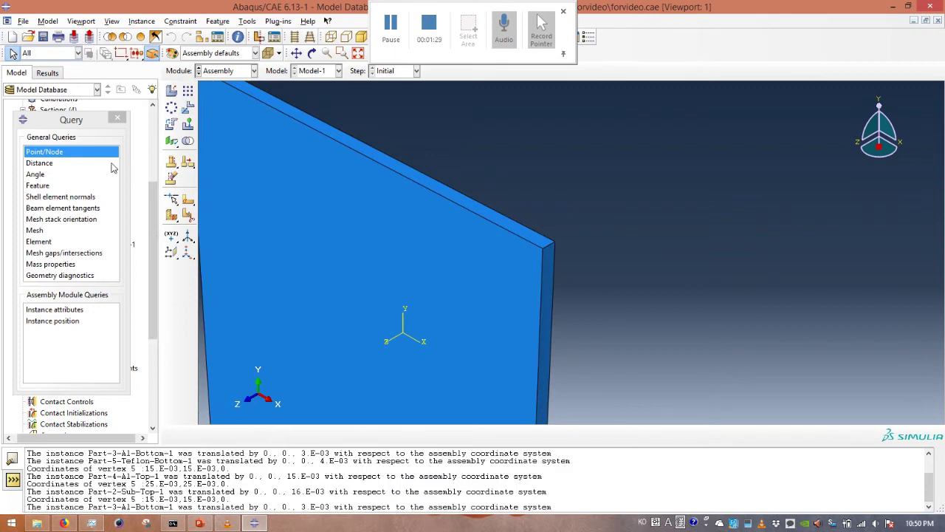
click(118, 119)
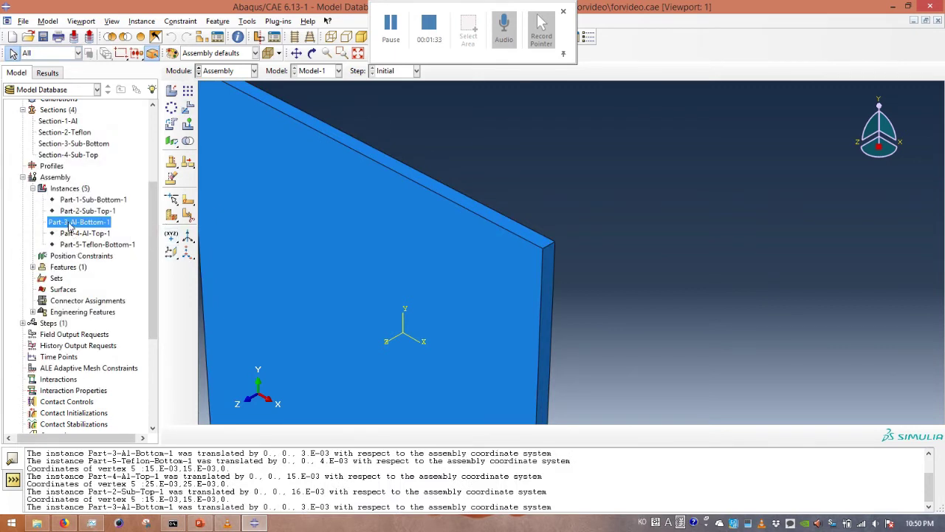
Hide the Part-3-Al-Bottom-1 instance and show Part-5-Teflon-Bottom-1 instead
right_click(71, 223)
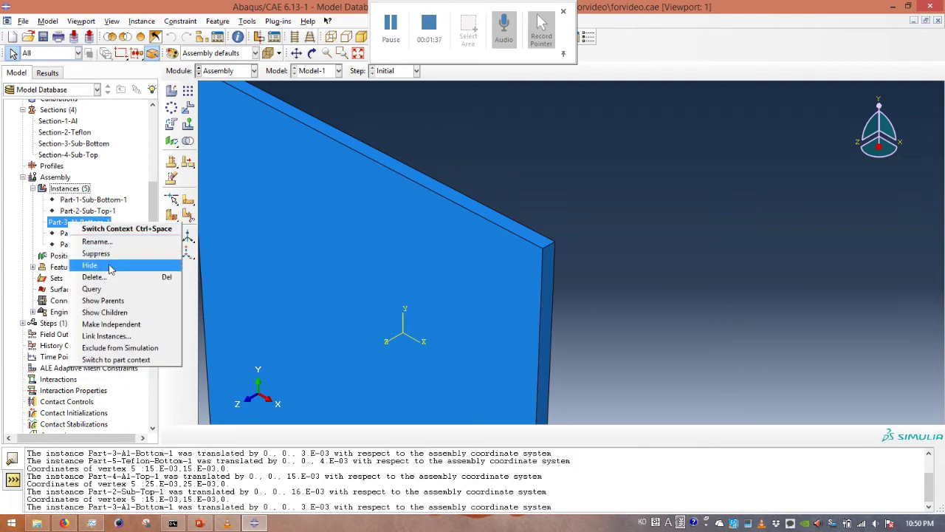
click(109, 269)
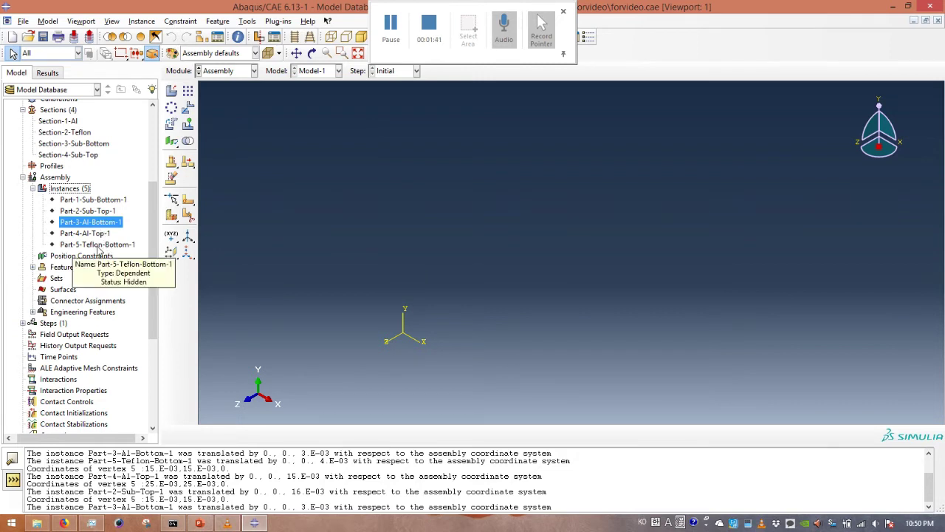
click(95, 235)
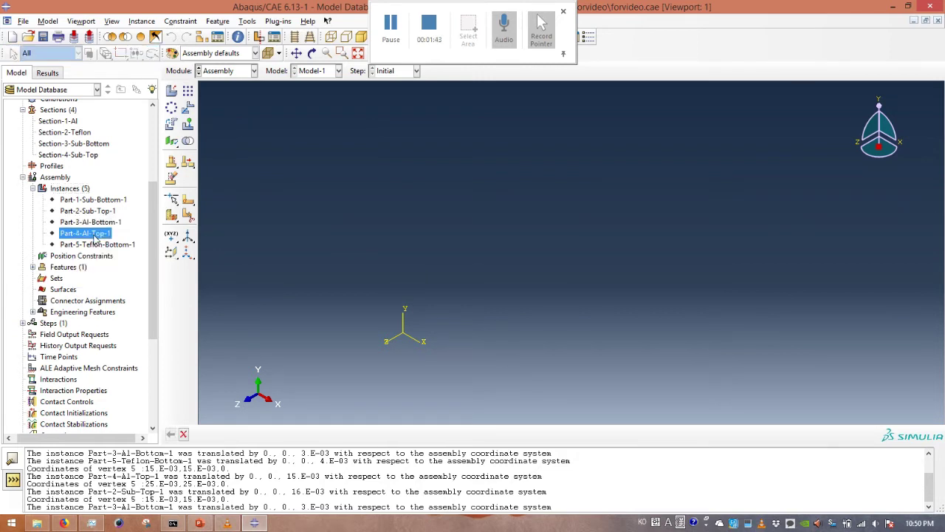
click(94, 247)
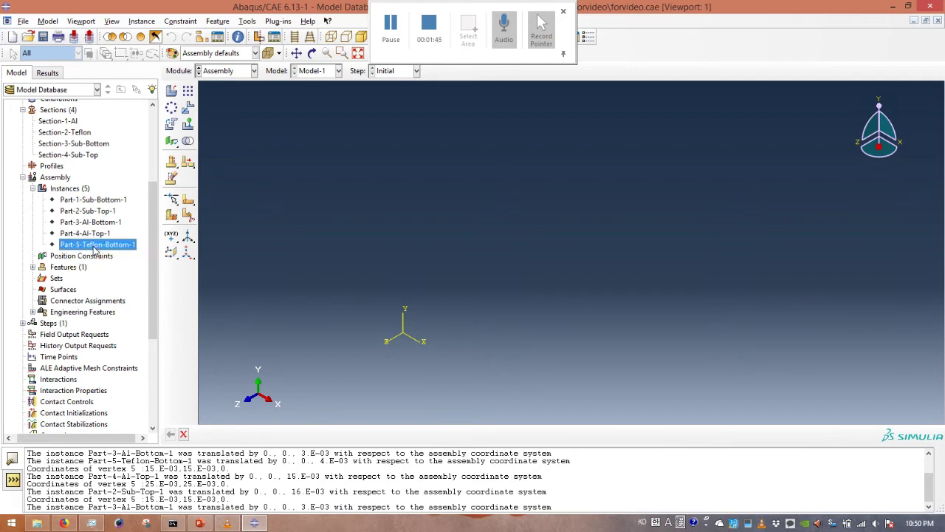
right_click(94, 251)
click(118, 289)
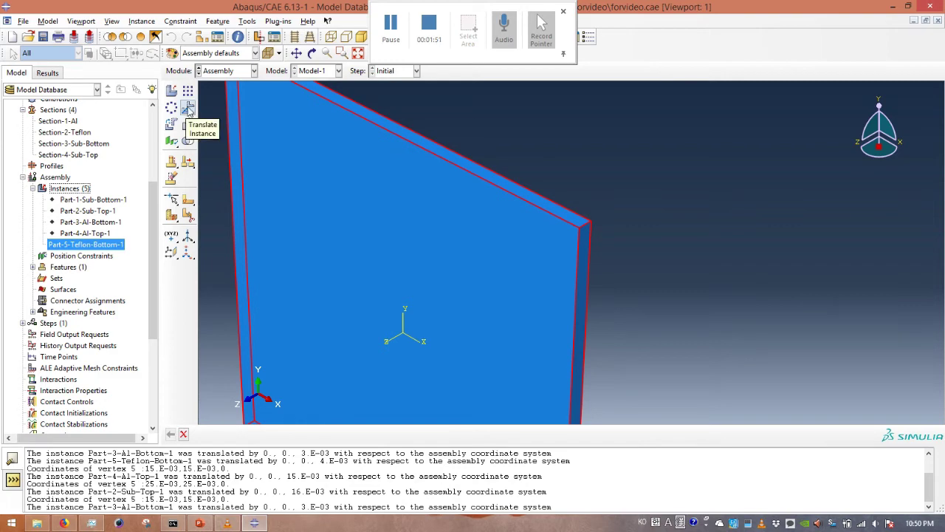
Query the point coordinates of the rear upper corner vertex at the +X side of Part-5-Teflon-Bottom-1
click(247, 21)
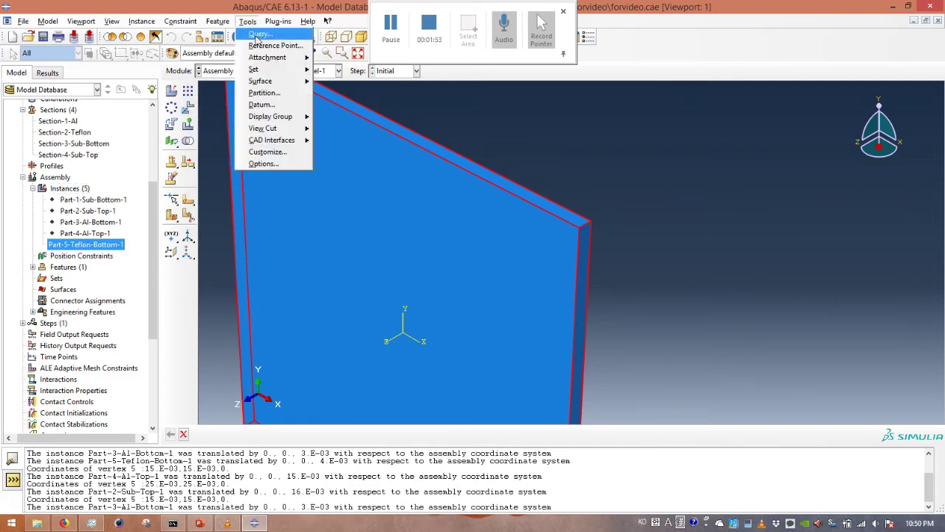
click(260, 31)
click(59, 152)
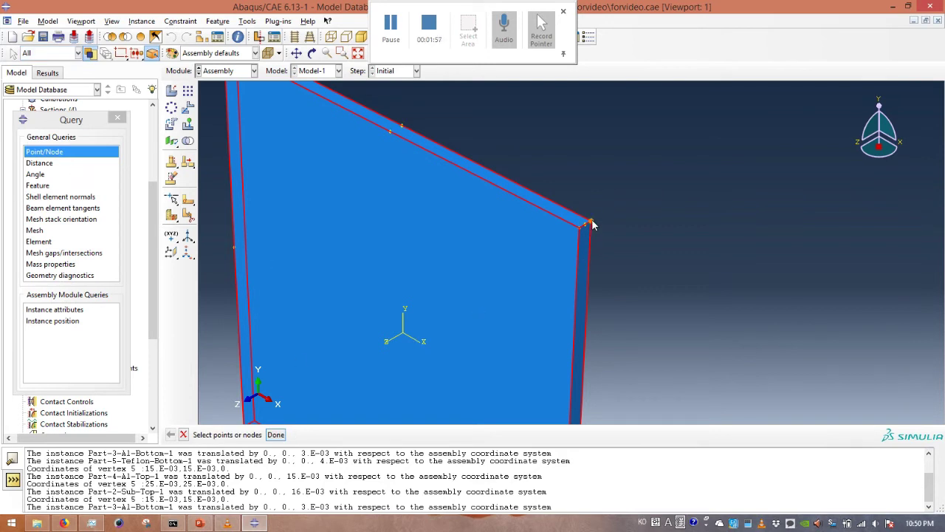
click(277, 435)
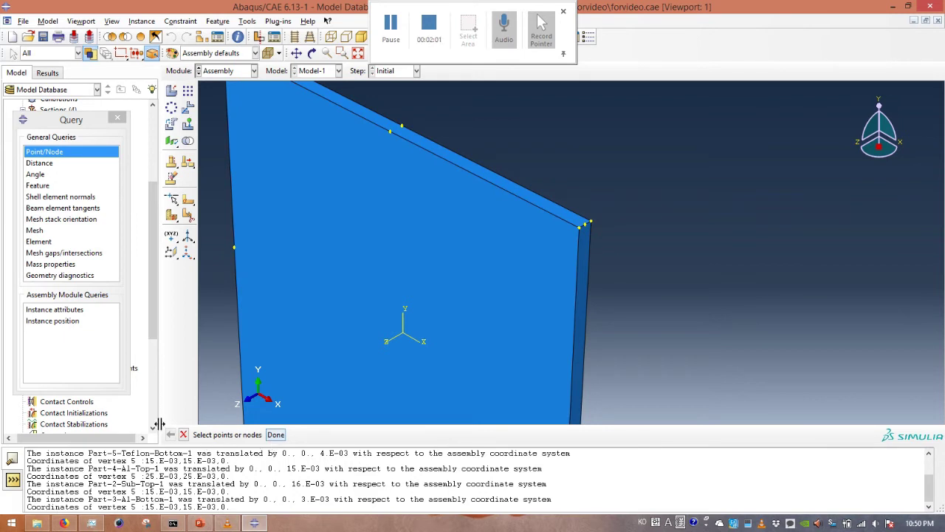
Translate Part-5-Teflon-Bottom-1 from its queried rear upper corner to the end point 15.E-03,15.E-03,0.004 and close the query dialog
click(187, 108)
click(508, 289)
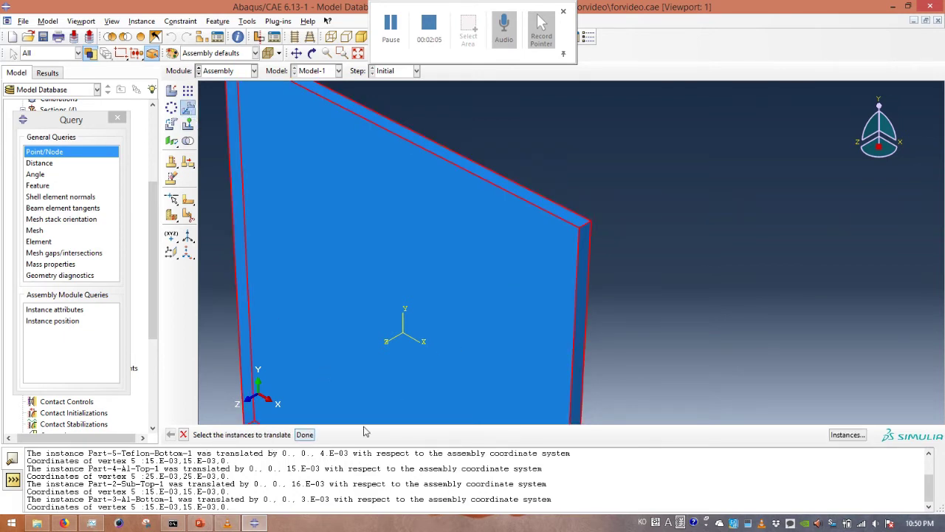
click(305, 434)
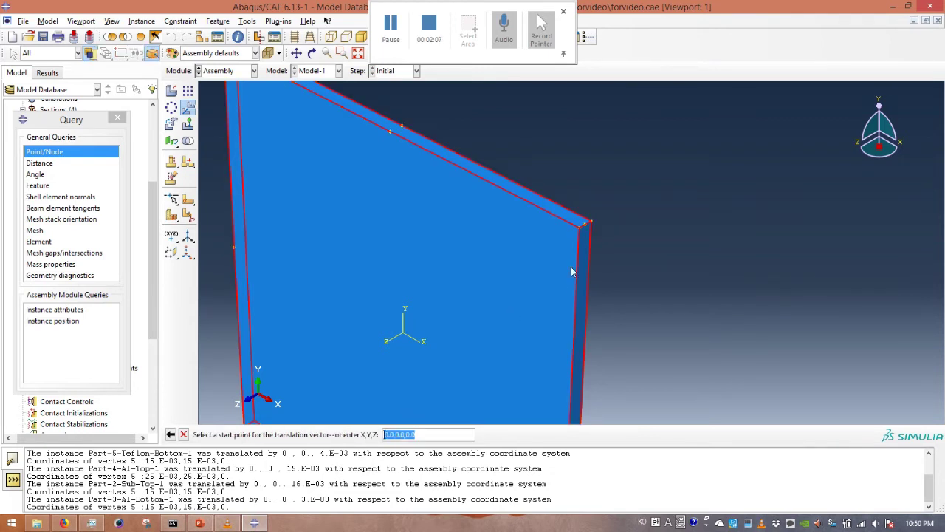
click(591, 222)
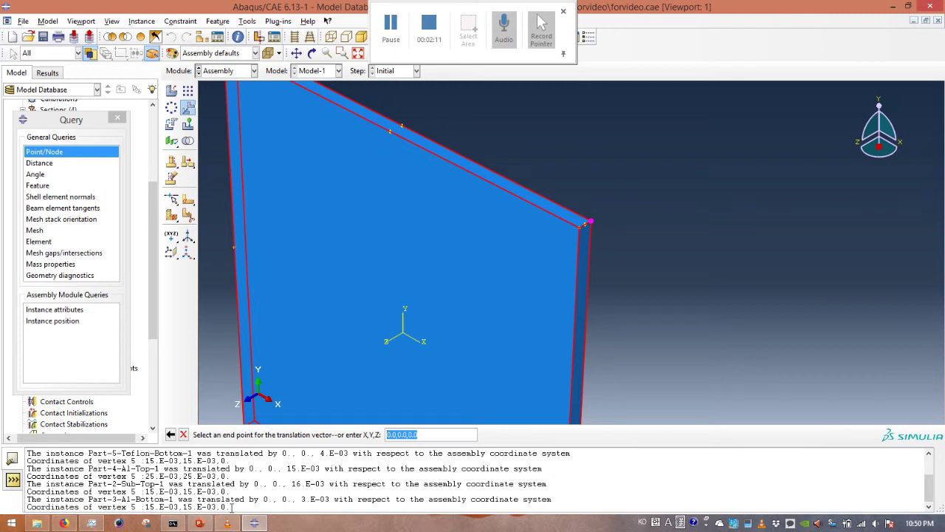
drag(232, 508, 145, 508)
key(ctrl+c)
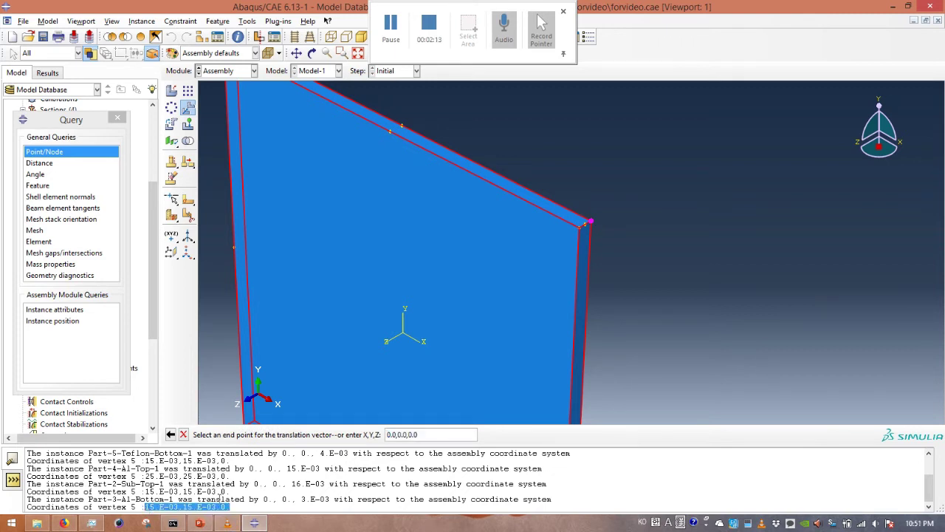
triple_click(403, 435)
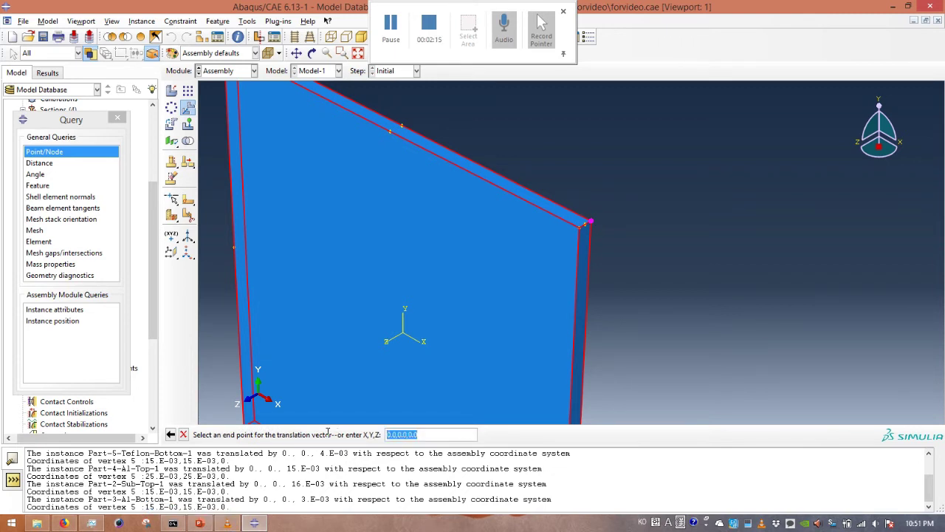
key(ctrl+v)
text(00)
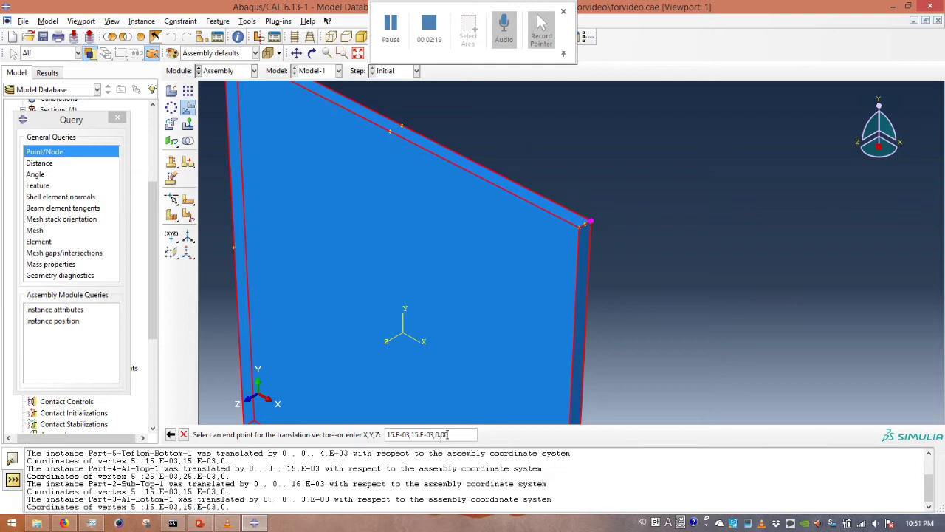
text(4)
key(Return)
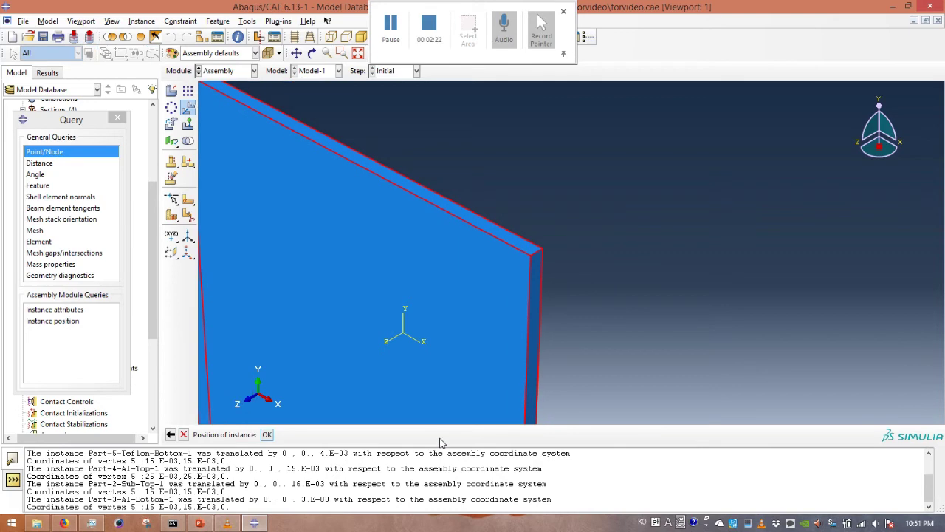
click(267, 436)
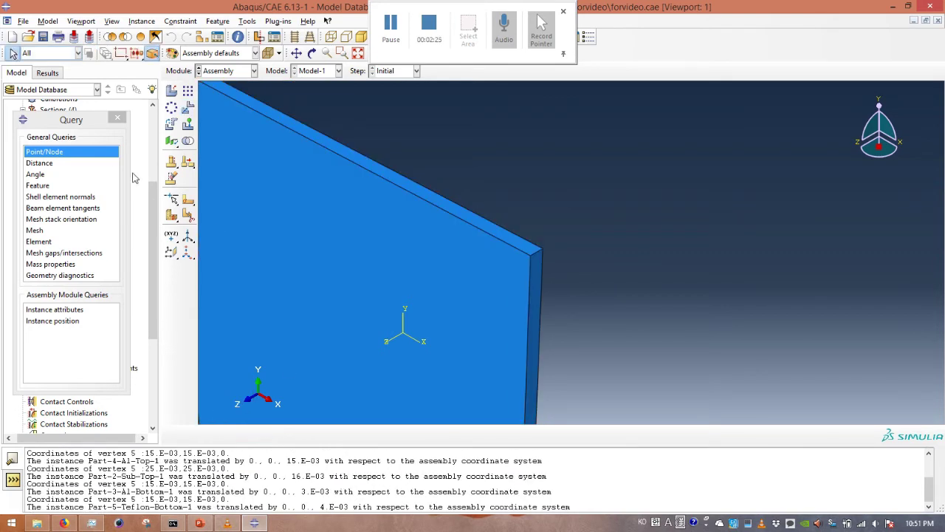
click(116, 117)
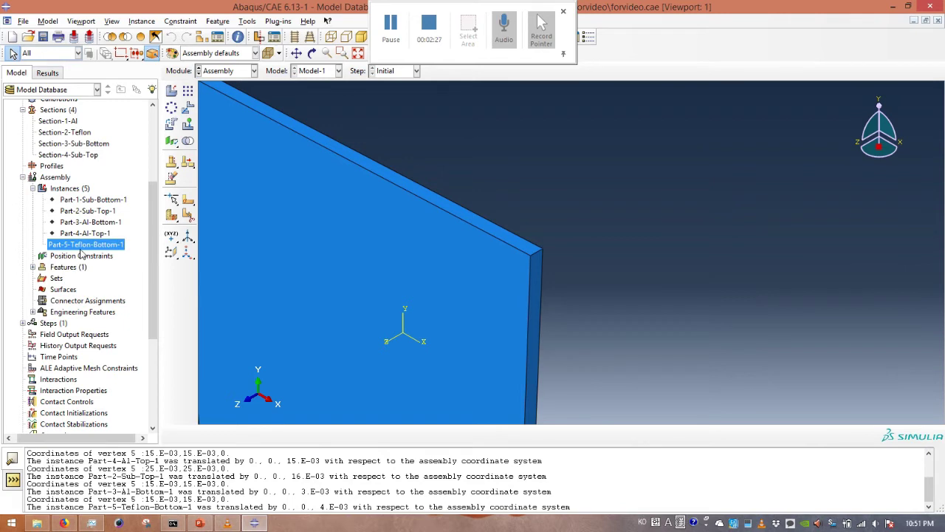
Hide the Part-5-Teflon-Bottom-1 instance and show Part-4-Al-Top-1 instead
right_click(87, 246)
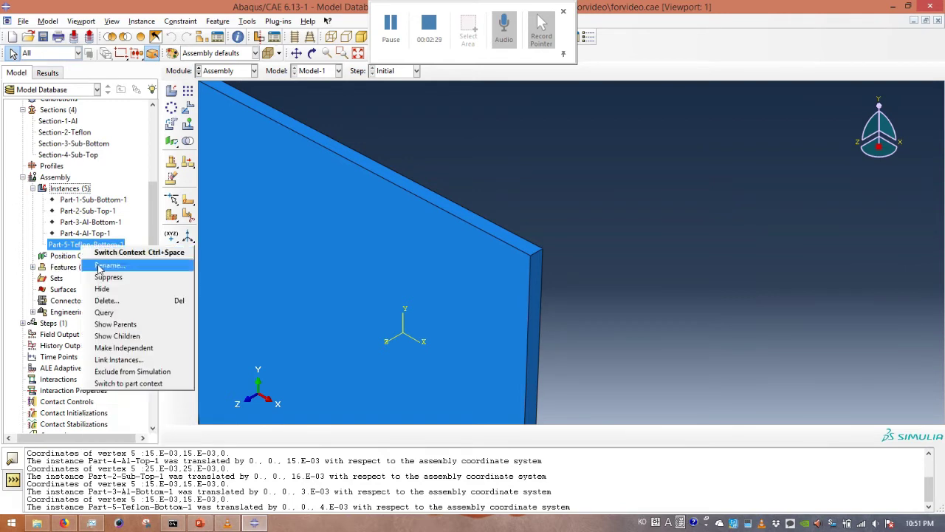
click(117, 290)
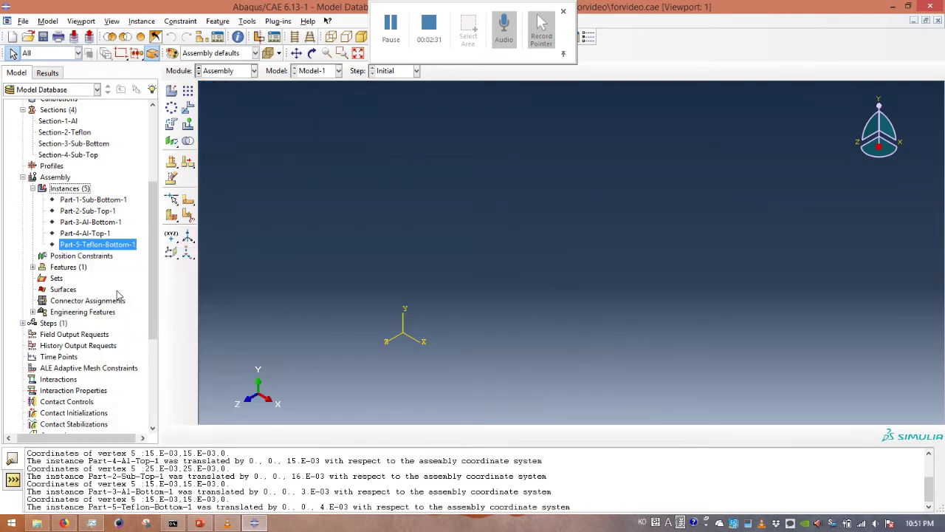
right_click(102, 232)
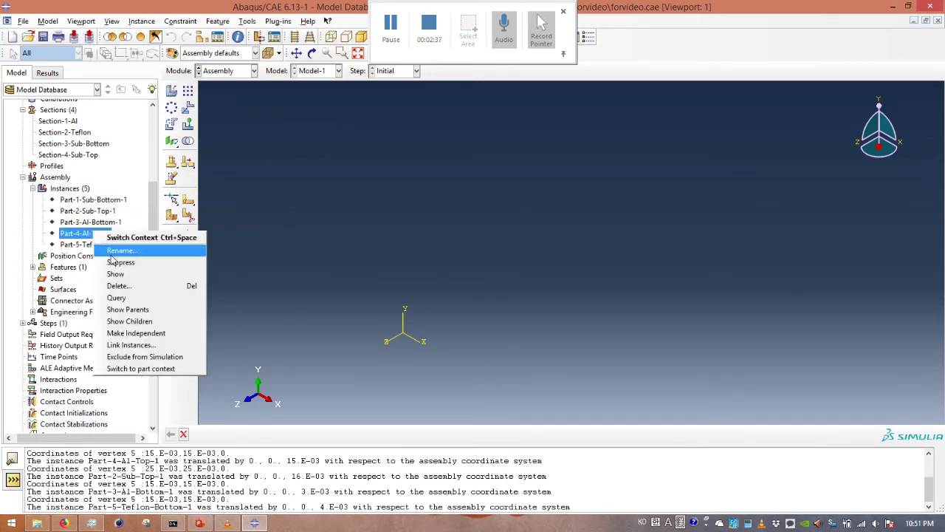
click(116, 274)
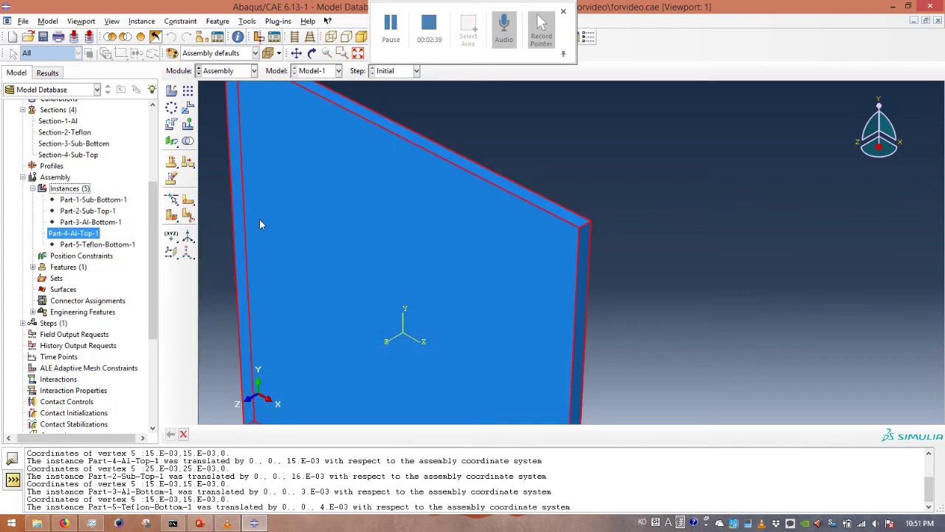
Query the point coordinates of Part-4-Al-Top-1's rear upper corner vertex at the +X side and close the query dialog
click(247, 21)
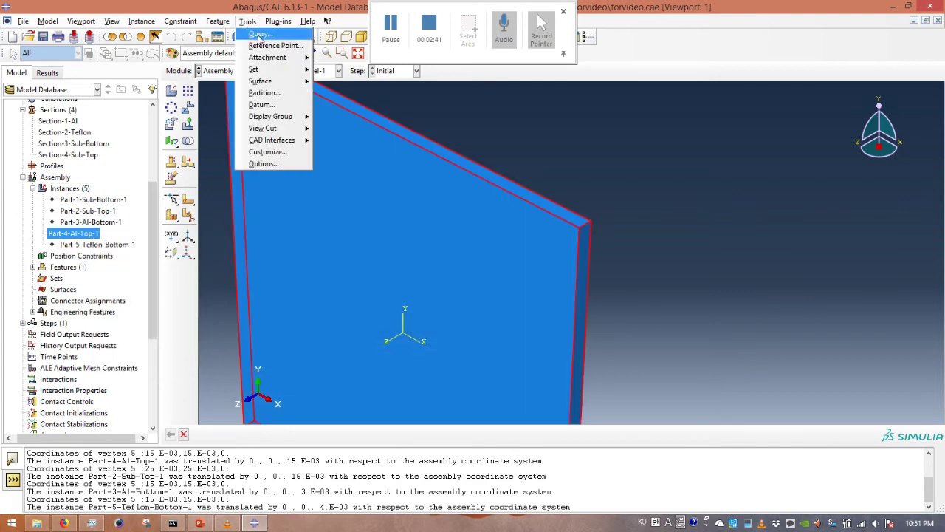
click(258, 33)
click(61, 152)
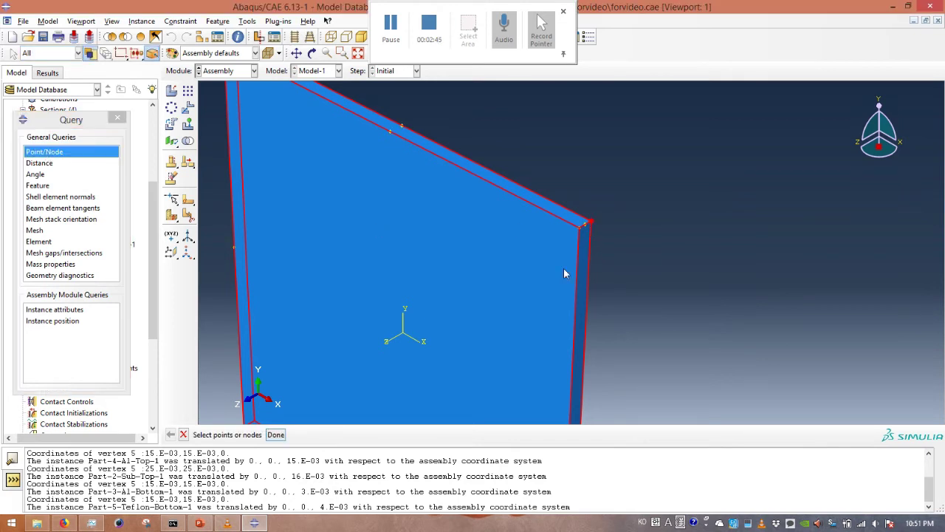
click(275, 434)
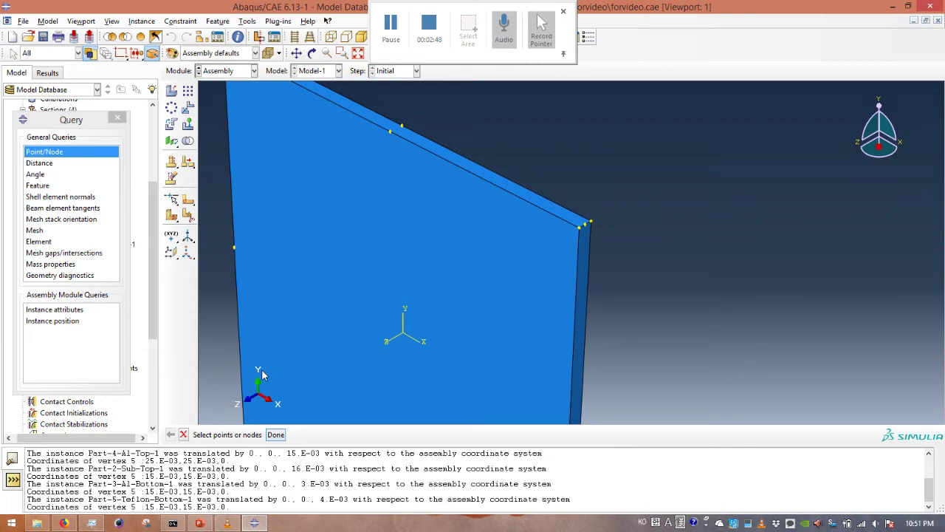
click(118, 118)
Translate Part-4-Al-Top-1 from its queried rear upper corner to the end point 15.E-03,15.E-03,0.014
click(187, 107)
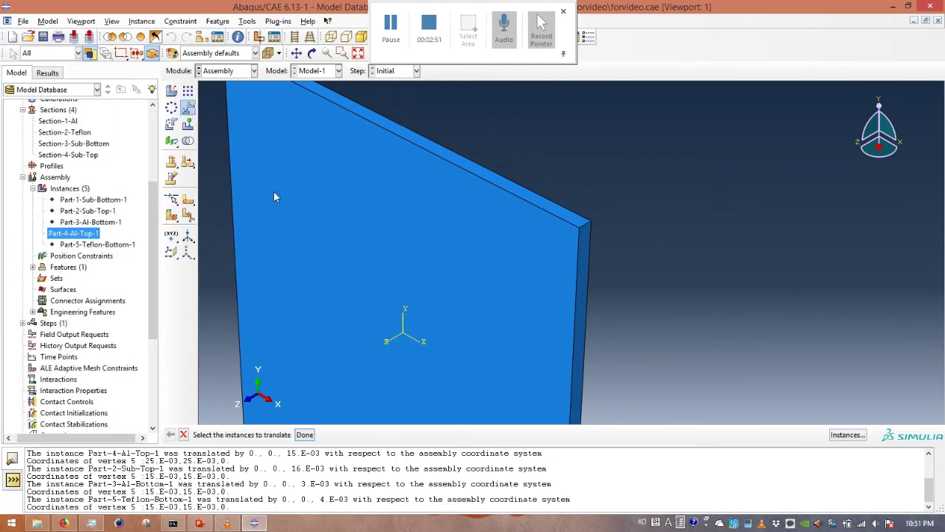
click(418, 260)
click(304, 435)
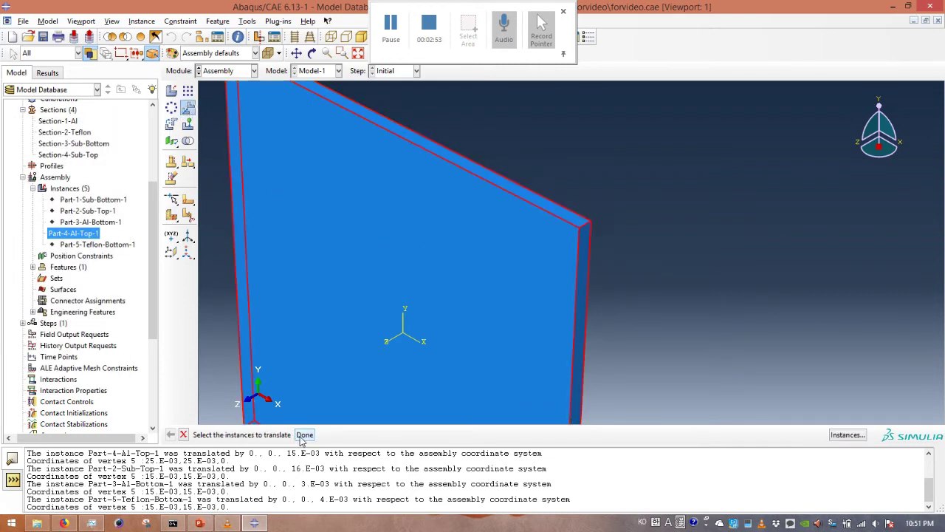
click(591, 221)
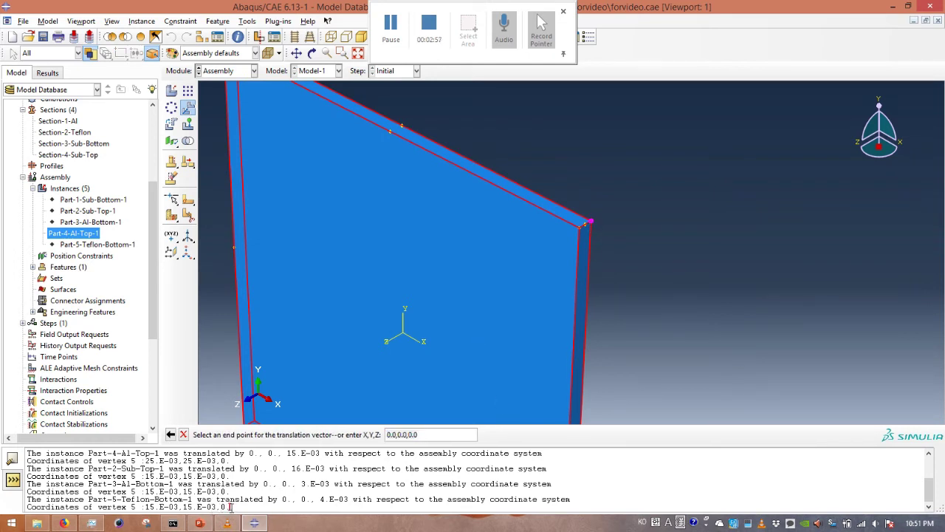
drag(230, 507, 147, 510)
key(ctrl+c)
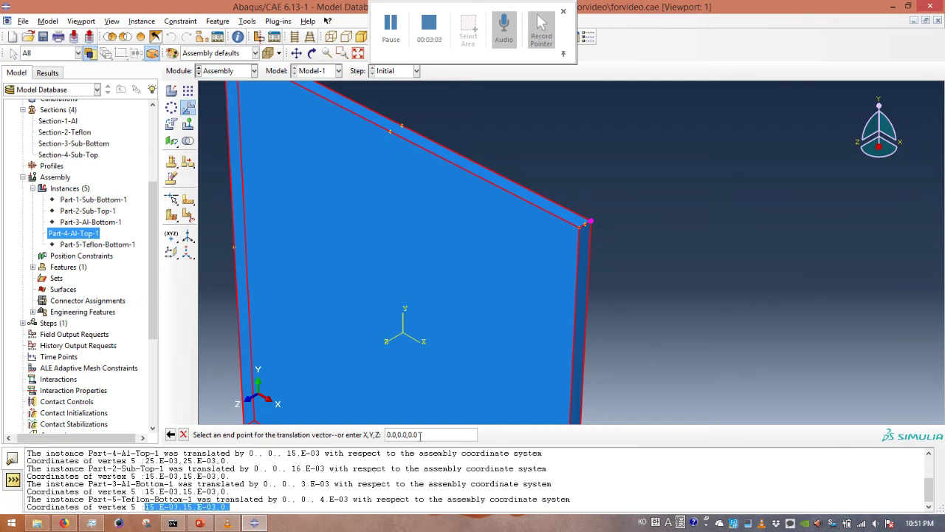
drag(418, 435, 368, 436)
key(ctrl+v)
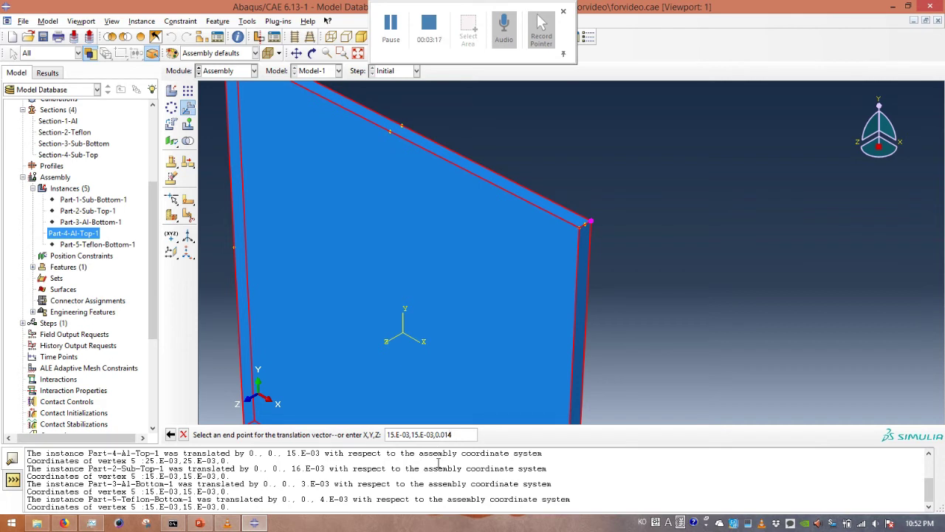
key(Return)
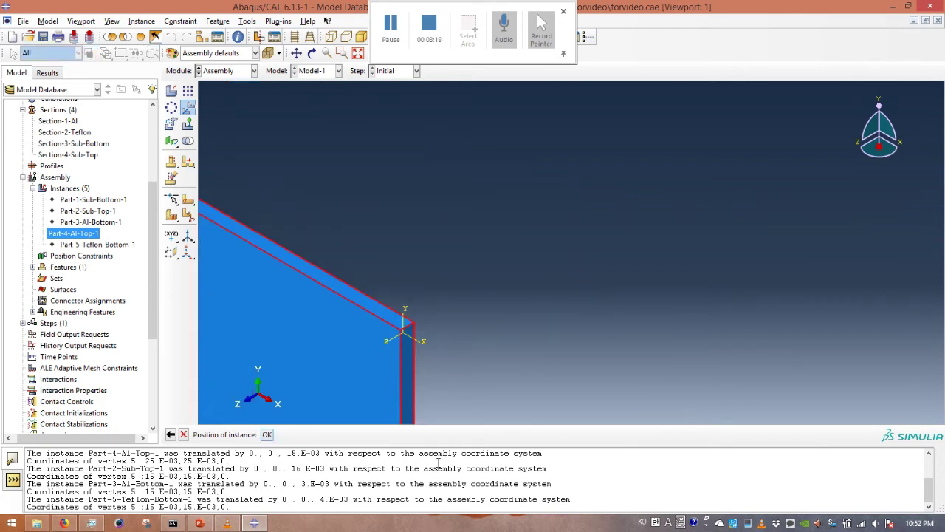
click(268, 435)
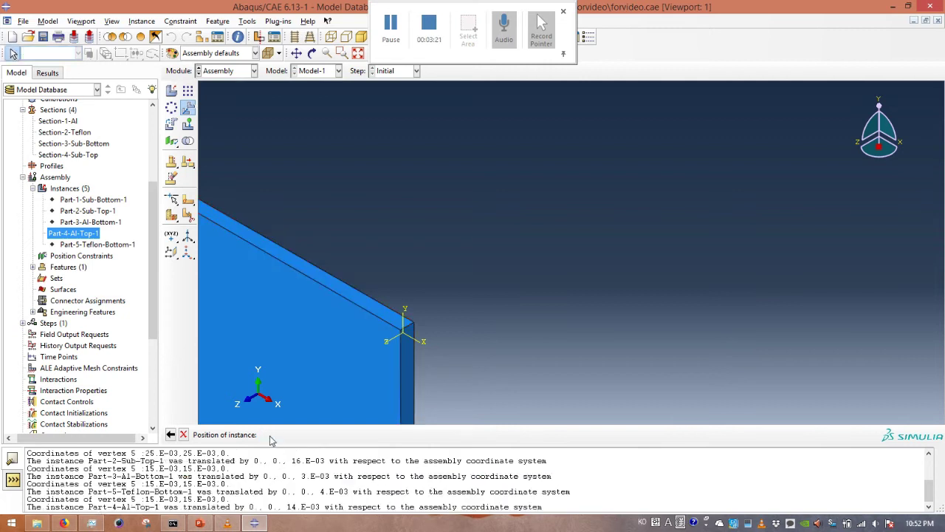
Hide the Part-4-Al-Top-1 instance and show Part-2-Sub-Top-1 instead
right_click(81, 234)
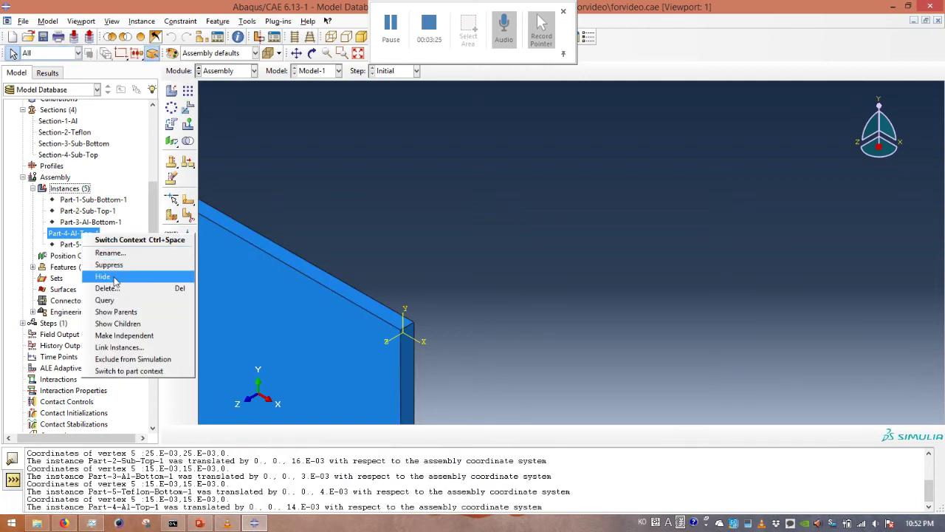
click(103, 276)
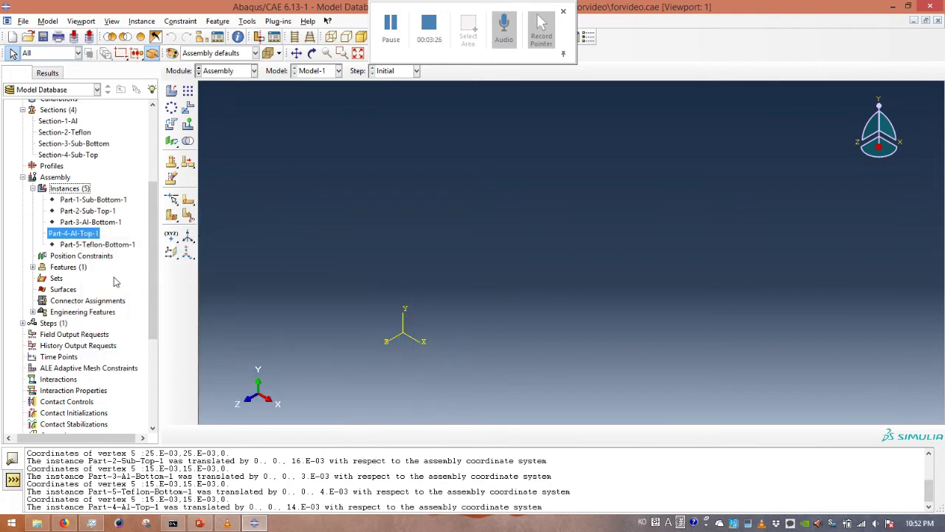
click(87, 212)
right_click(90, 212)
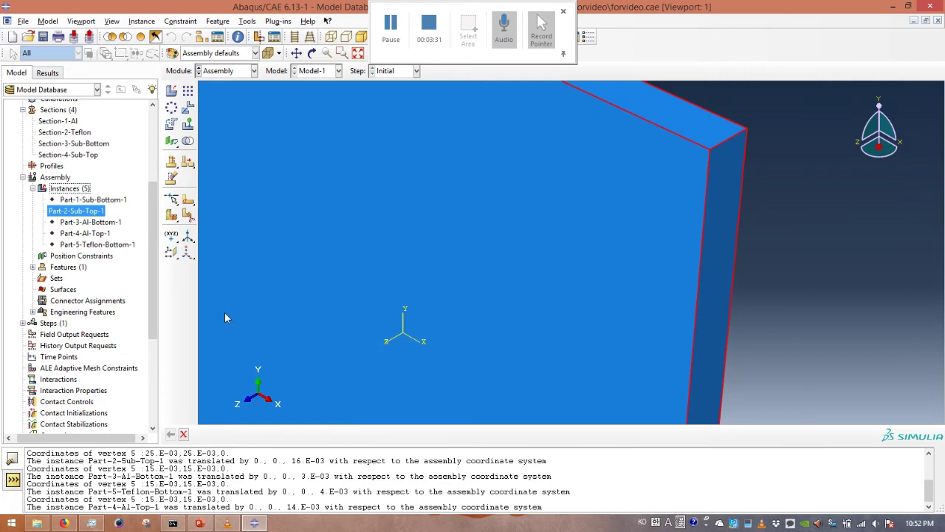
Query the point coordinates of Part-2-Sub-Top-1's rear upper corner vertex at the +X side and close the query dialog
scroll(359, 248, down, 5)
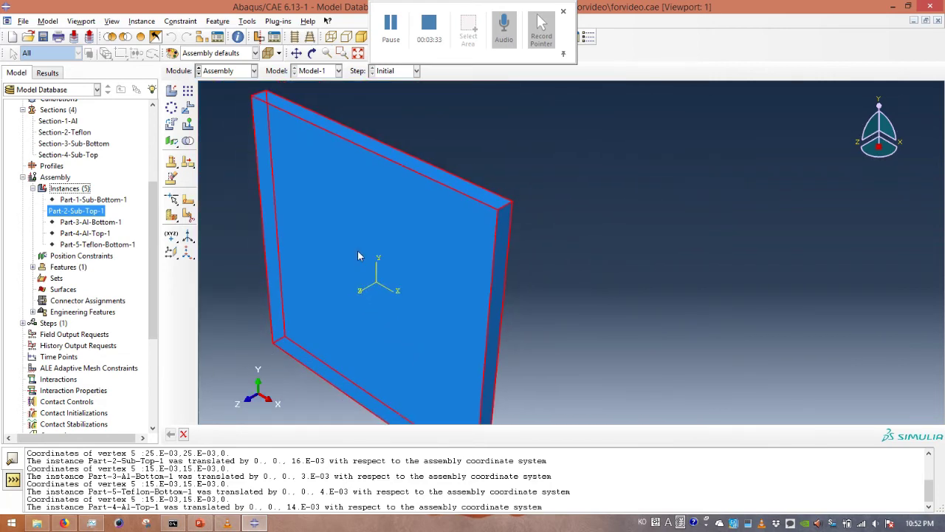
click(247, 20)
click(257, 34)
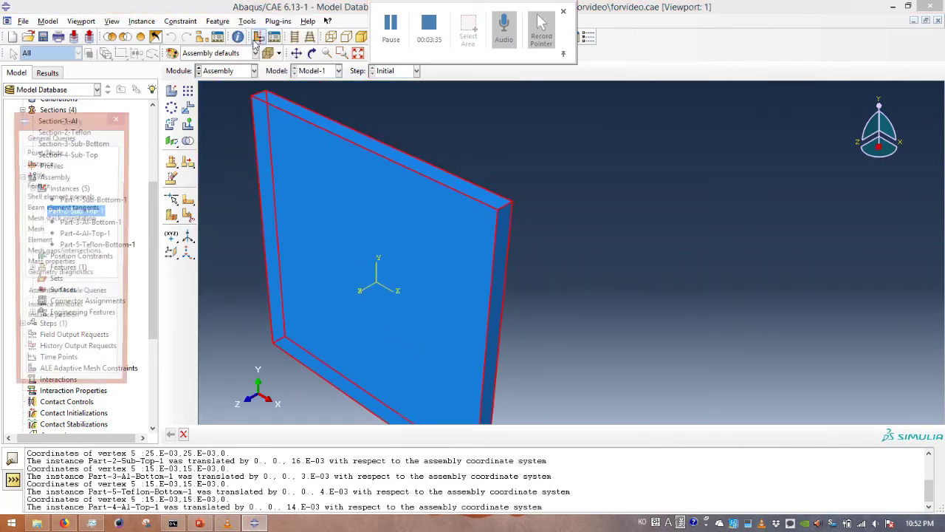
click(46, 153)
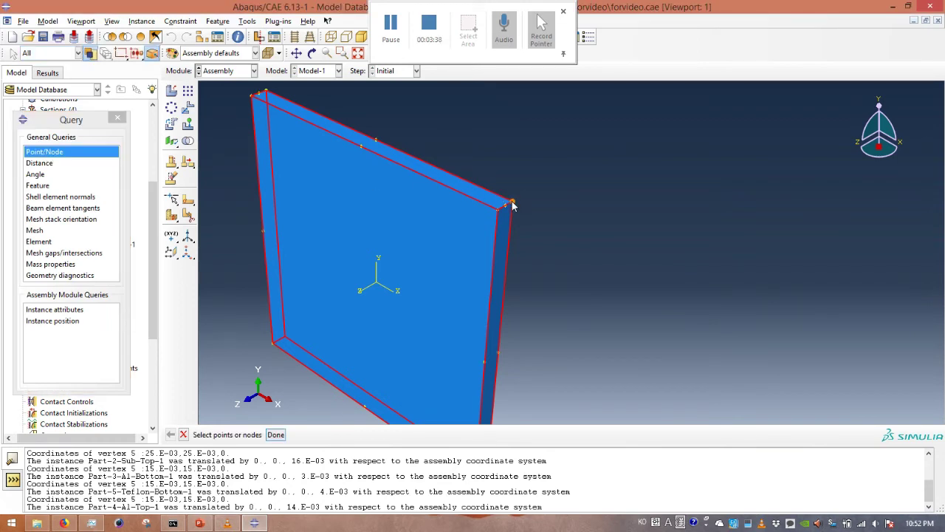
click(276, 435)
click(117, 118)
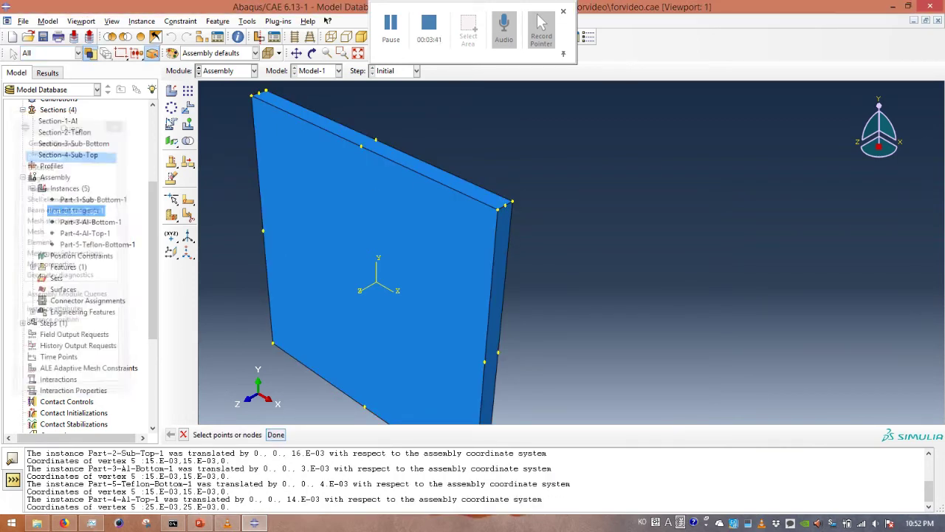
Translate Part-2-Sub-Top-1 by 16.E-03 along Z, starting from its queried rear upper corner and keeping X and Y at 25.E-03
click(189, 109)
click(411, 232)
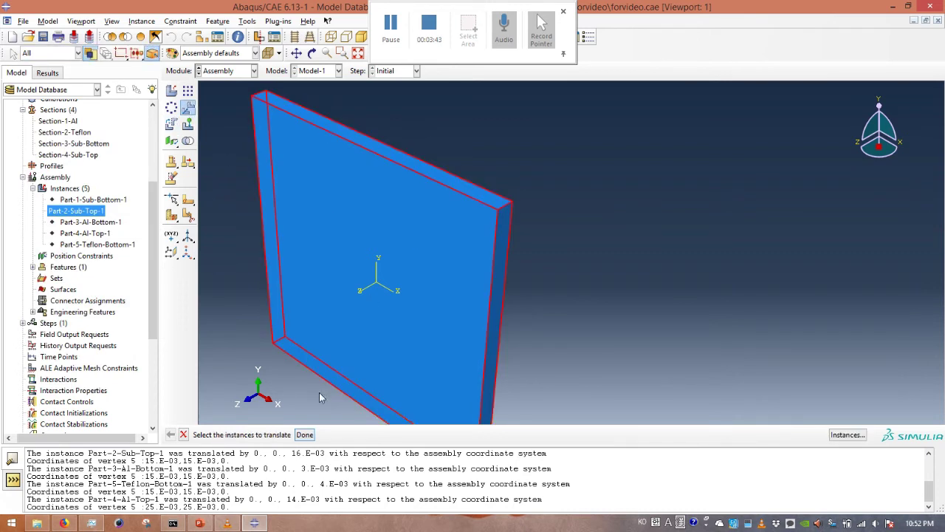
click(304, 435)
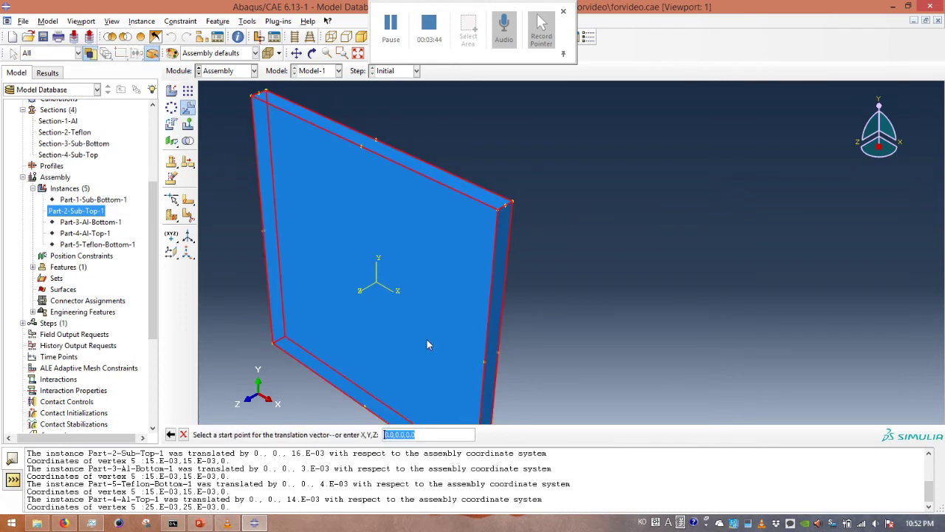
click(513, 204)
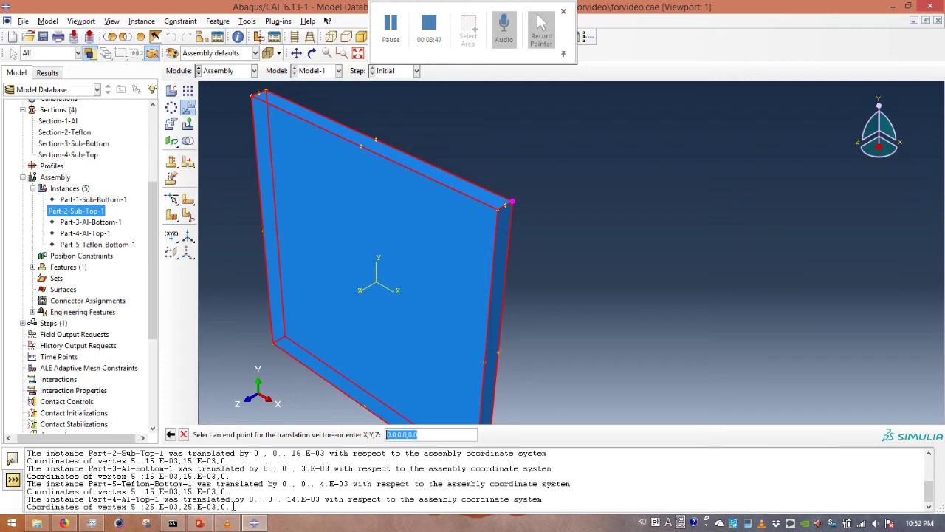
drag(234, 506, 145, 509)
key(ctrl+c)
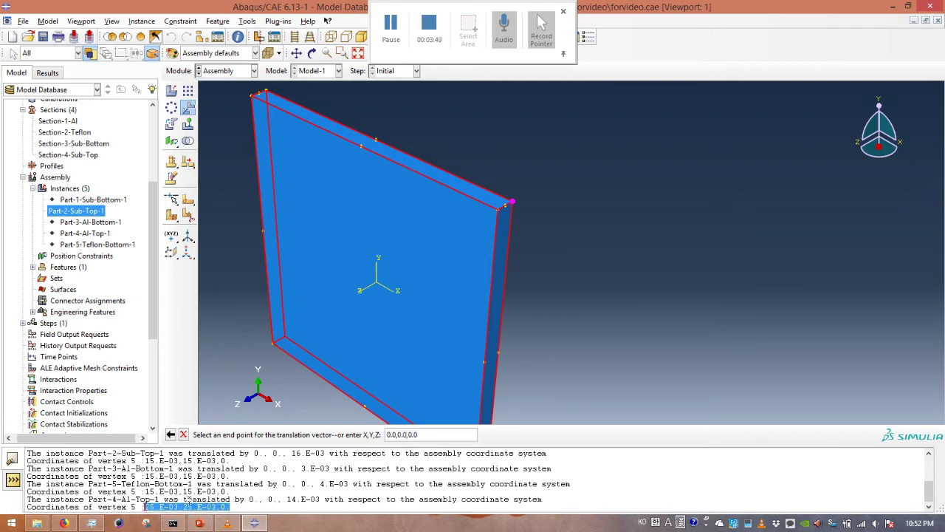
triple_click(422, 433)
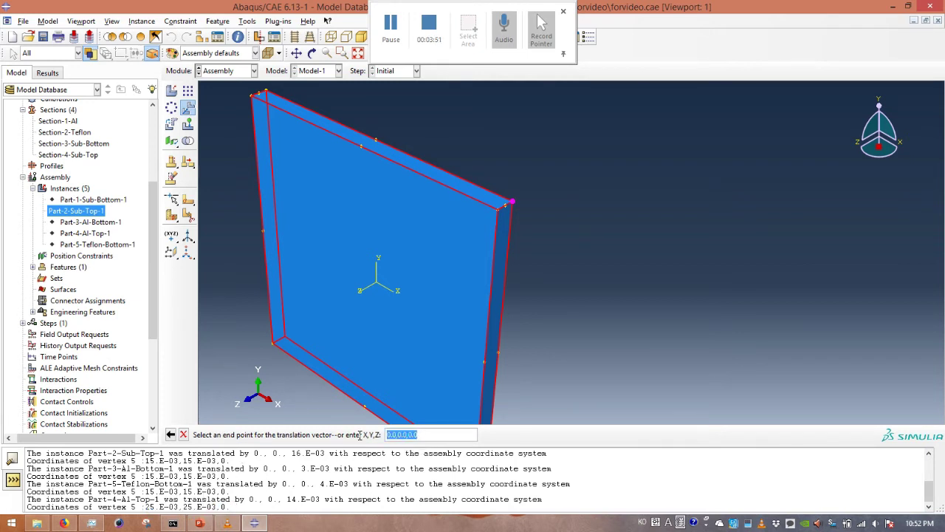
key(ctrl+v)
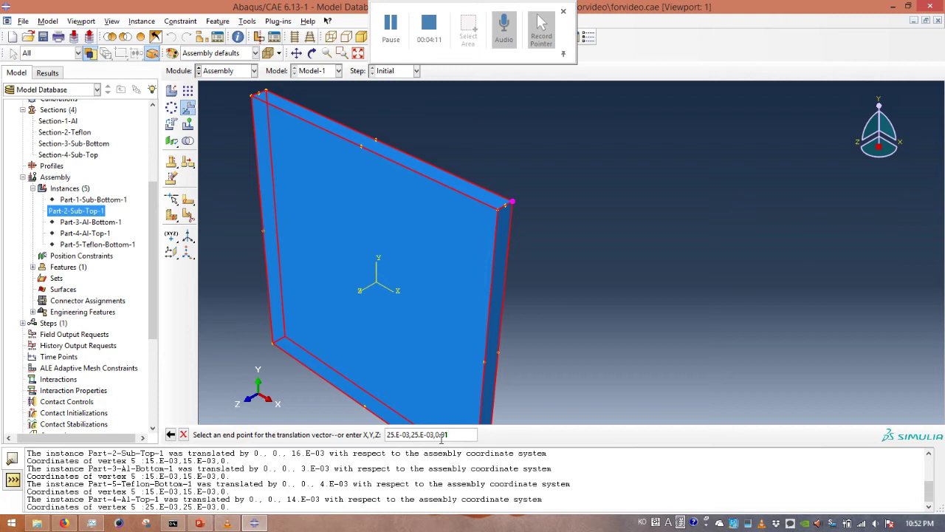
key(Return)
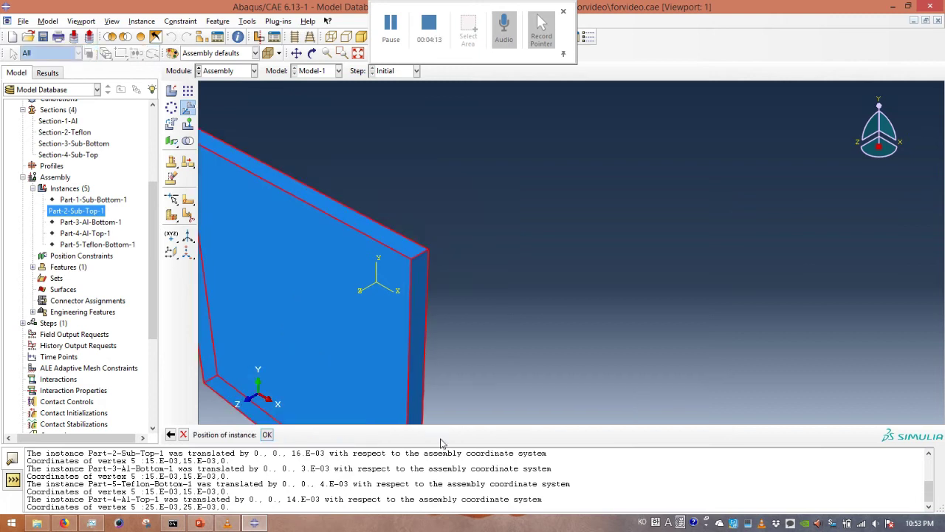
click(267, 435)
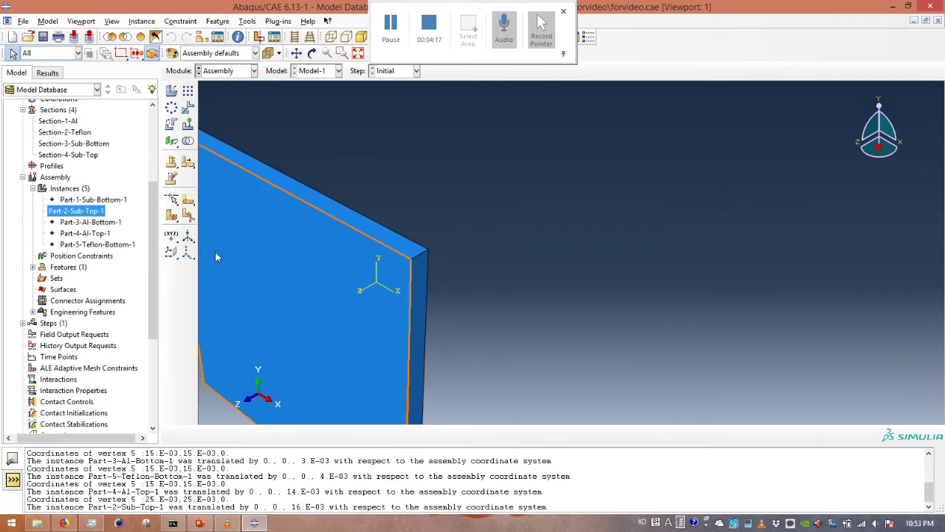
Show the instances Part-1-Sub-Bottom-1, Part-3-Al-Bottom-1, Part-4-Al-Top-1 and Part-5-Teflon-Bottom-1 together with the top substrate
click(96, 200)
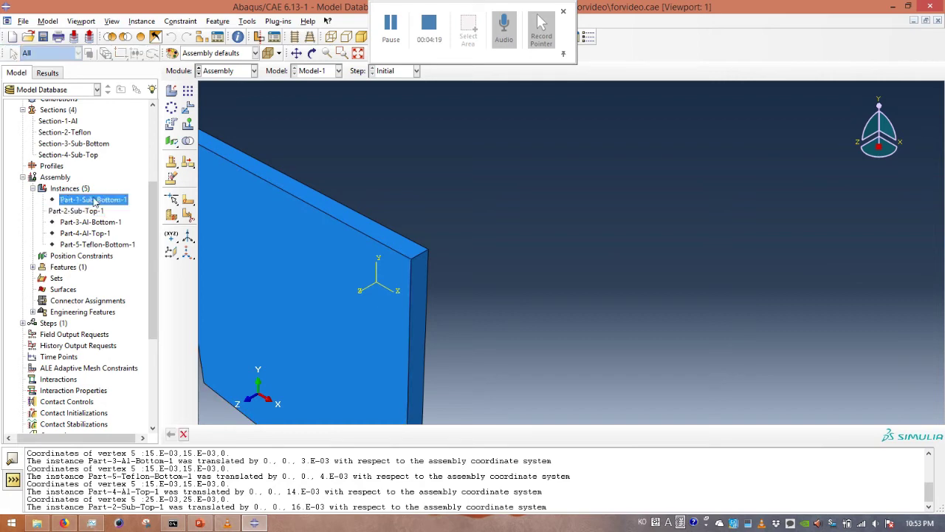
right_click(96, 201)
click(118, 244)
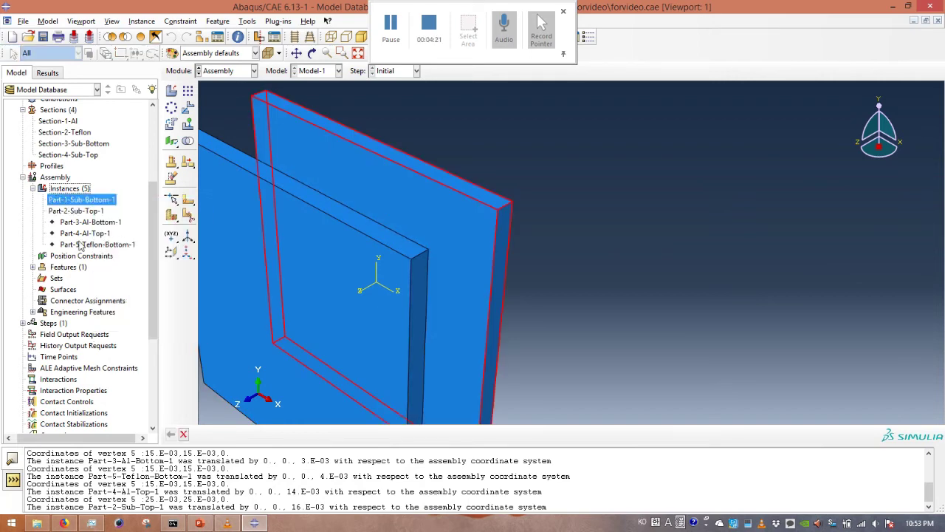
click(87, 223)
right_click(86, 225)
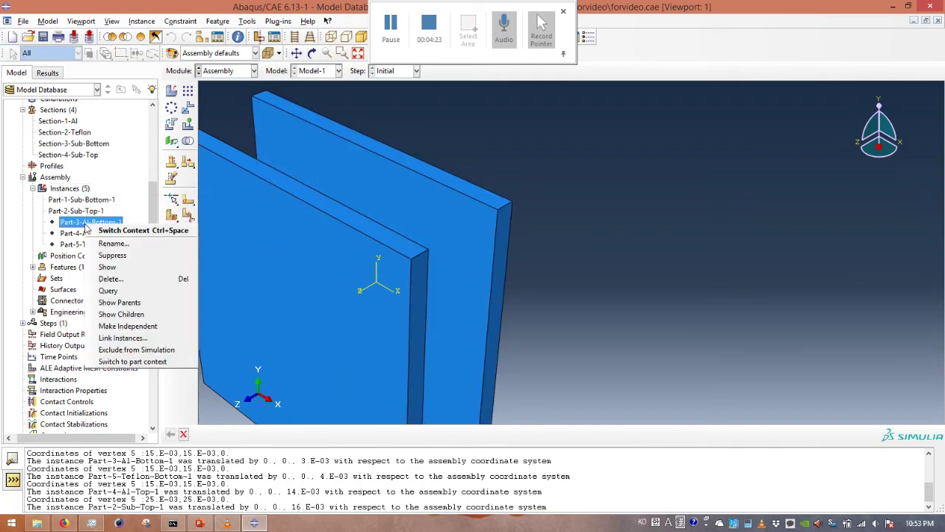
click(108, 267)
click(86, 235)
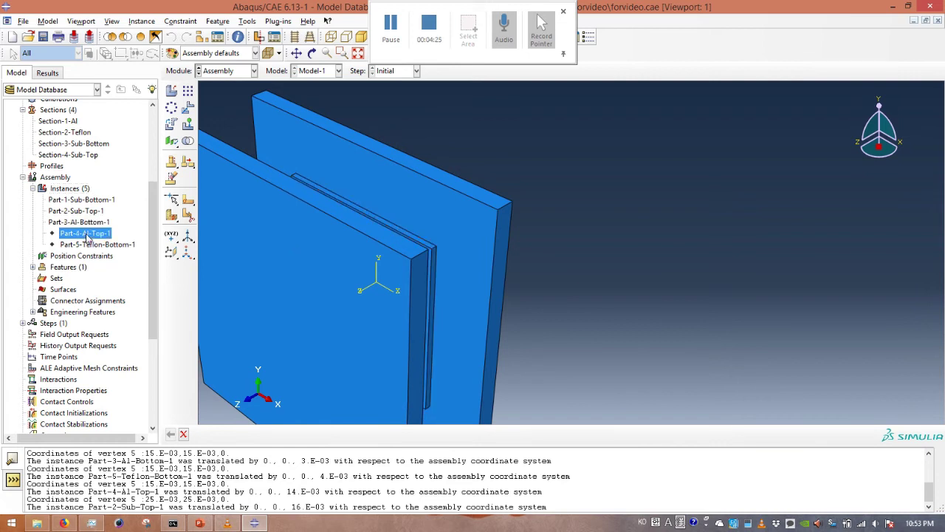
right_click(87, 235)
click(111, 277)
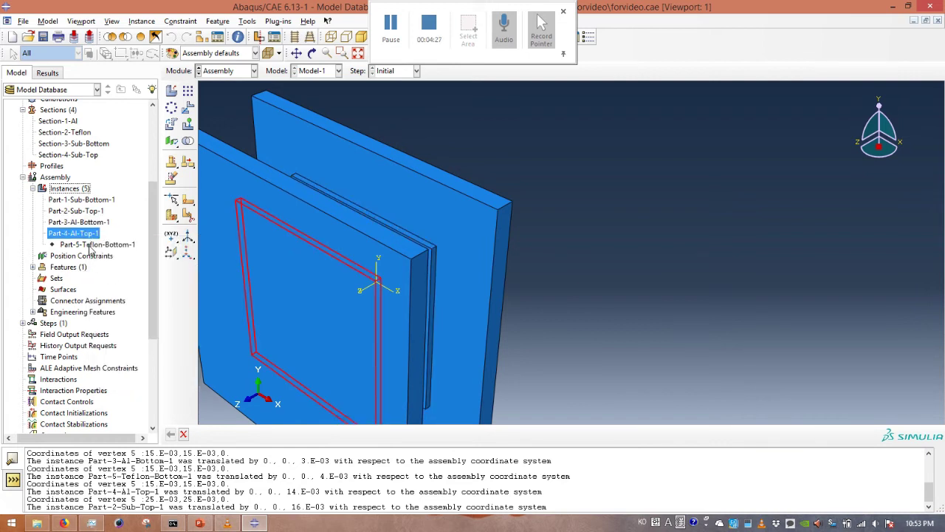
click(92, 245)
right_click(90, 245)
click(111, 289)
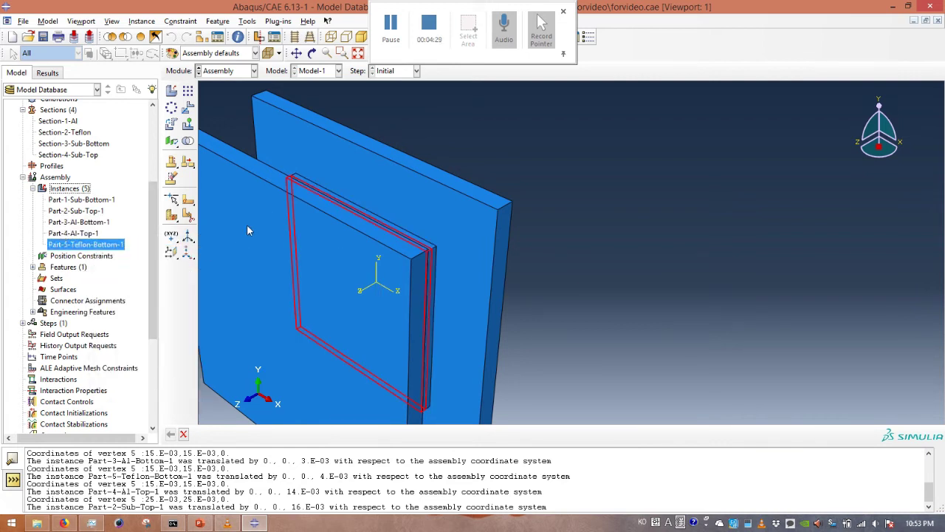
Check the layer stack from the side and hide the Part-2-Sub-Top-1 instance
click(312, 52)
mouse_move(510, 303)
mouse_down()
mouse_move(527, 321)
mouse_move(443, 327)
mouse_move(461, 306)
mouse_move(453, 272)
mouse_move(469, 201)
mouse_up()
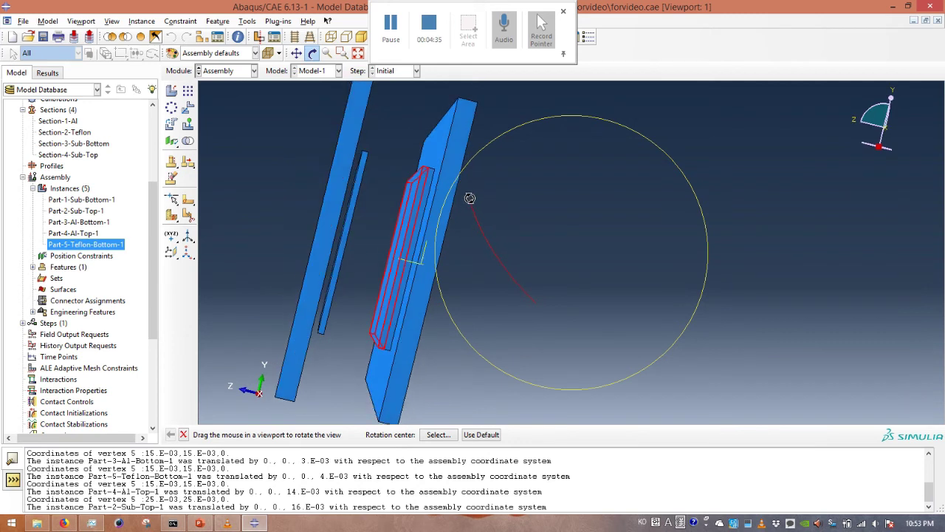
right_click(470, 200)
key(Escape)
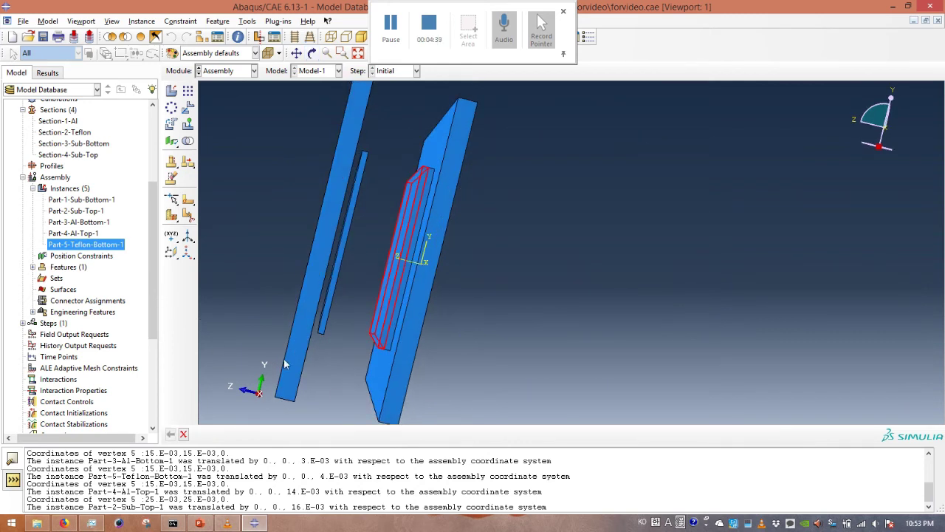
click(78, 212)
right_click(80, 212)
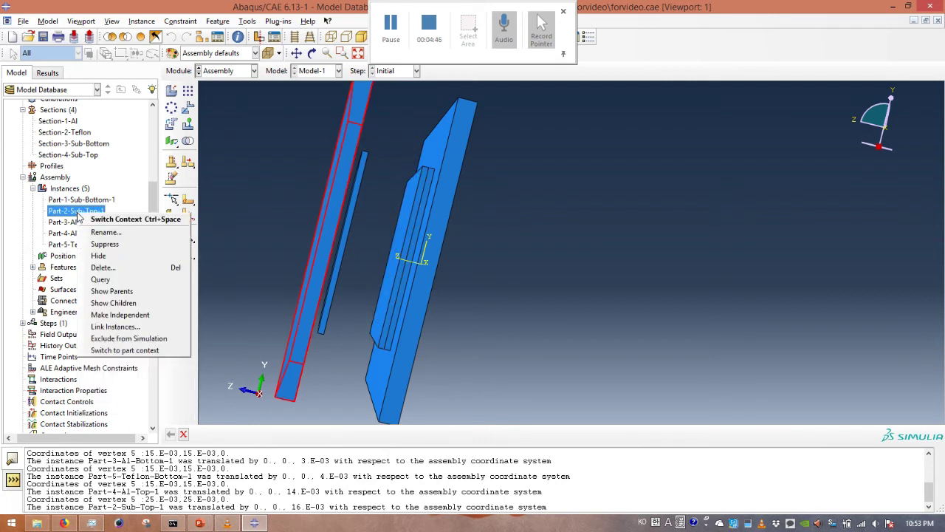
click(111, 257)
Query the point coordinates of Part-4-Al-Top-1's rear corner vertex at the +X, +Y side and close the query dialog
click(312, 53)
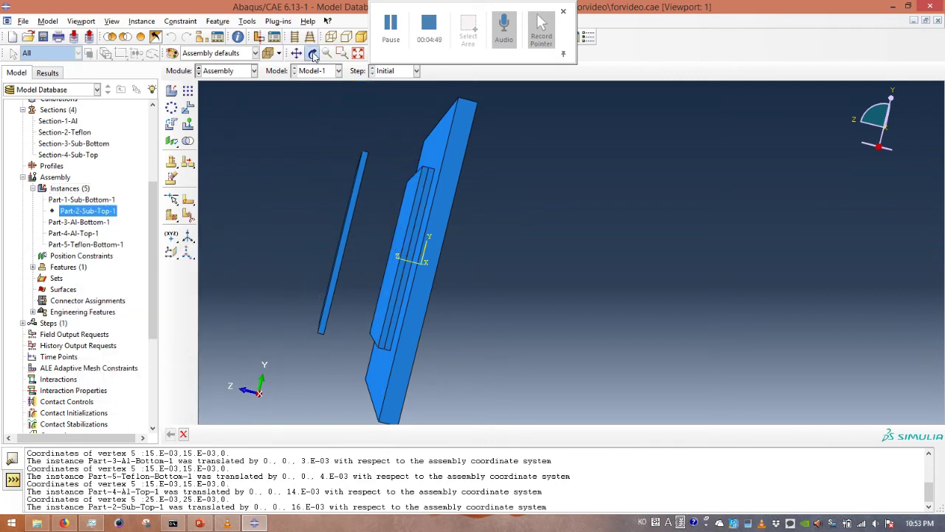
drag(327, 217, 433, 260)
right_click(433, 260)
click(474, 207)
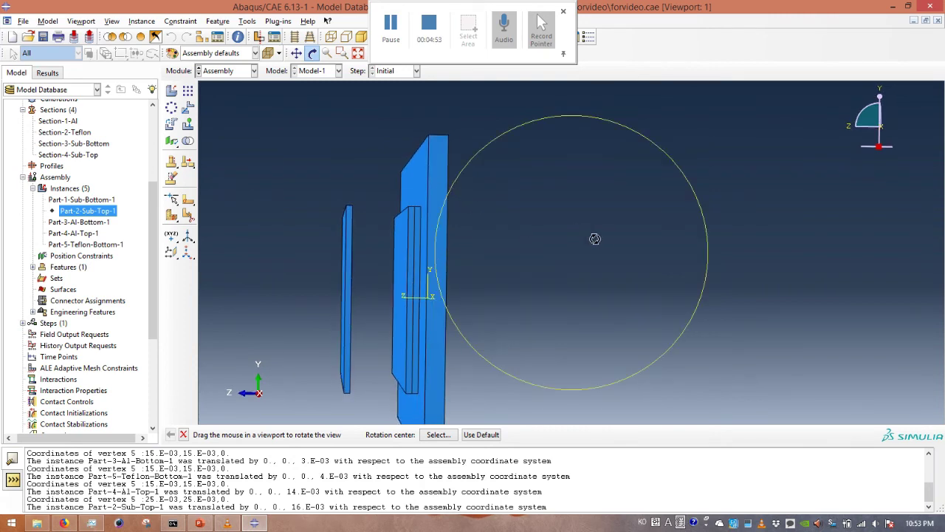
drag(513, 141, 566, 205)
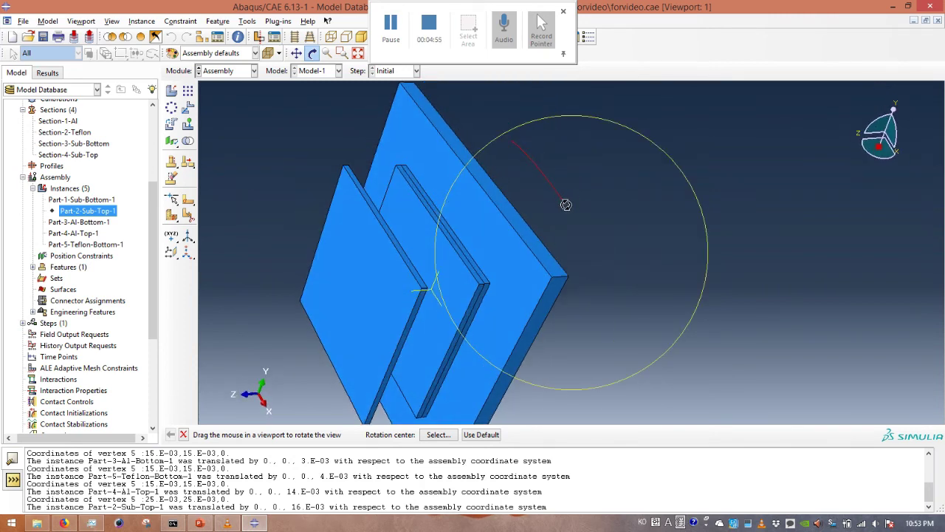
right_click(565, 205)
key(Escape)
scroll(403, 266, up, 5)
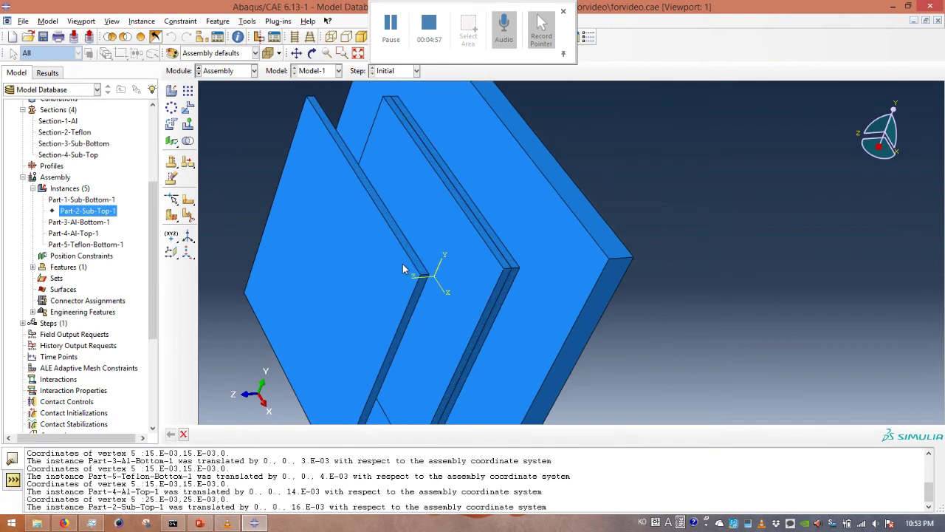
click(247, 20)
click(267, 34)
click(62, 153)
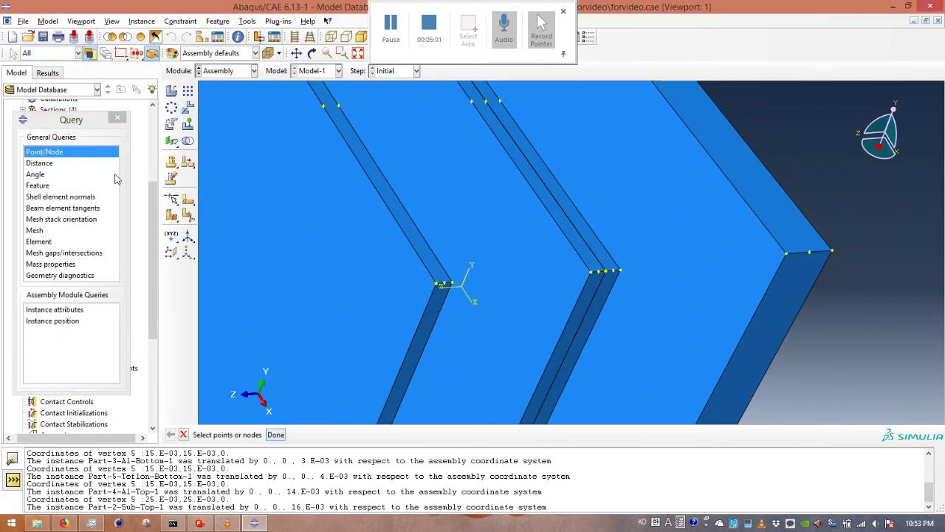
click(452, 286)
click(276, 435)
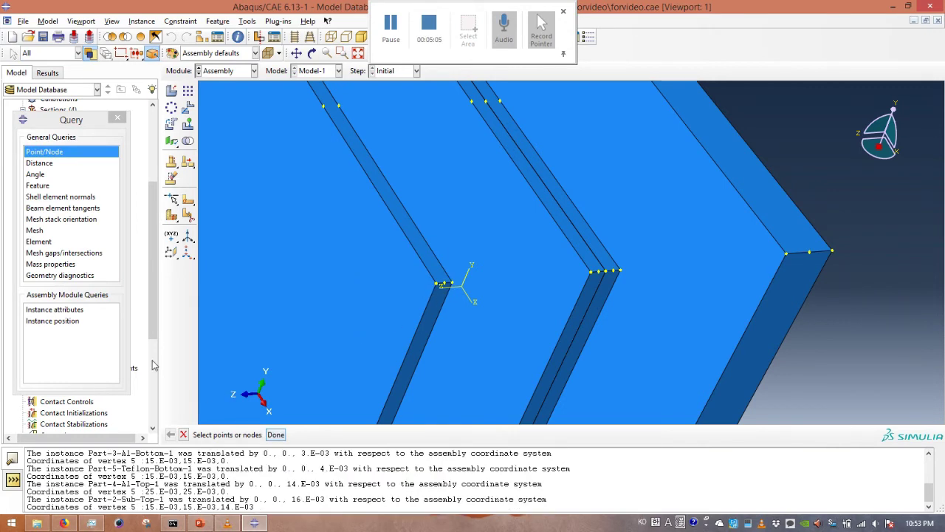
click(117, 118)
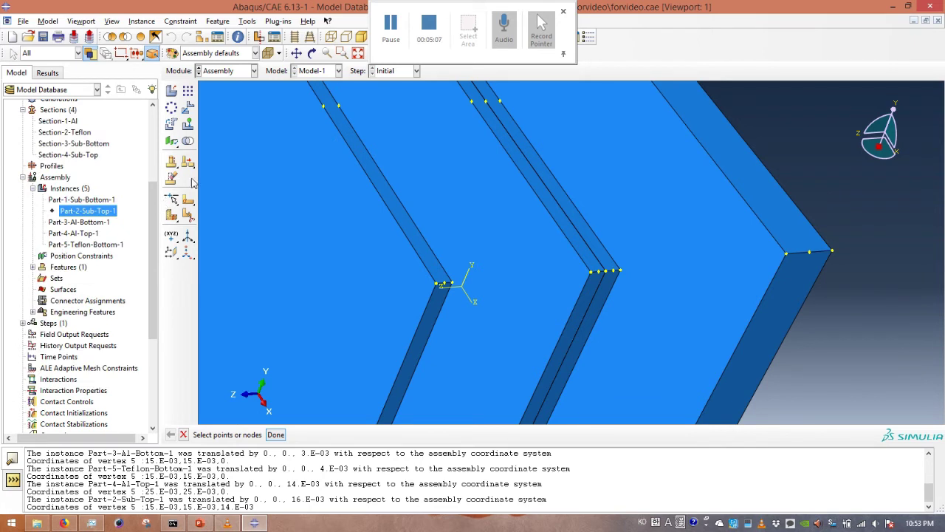
Translate Part-4-Al-Top-1 from its queried rear corner to the end point 15.E-03,15.E-03,15.E-03
click(188, 108)
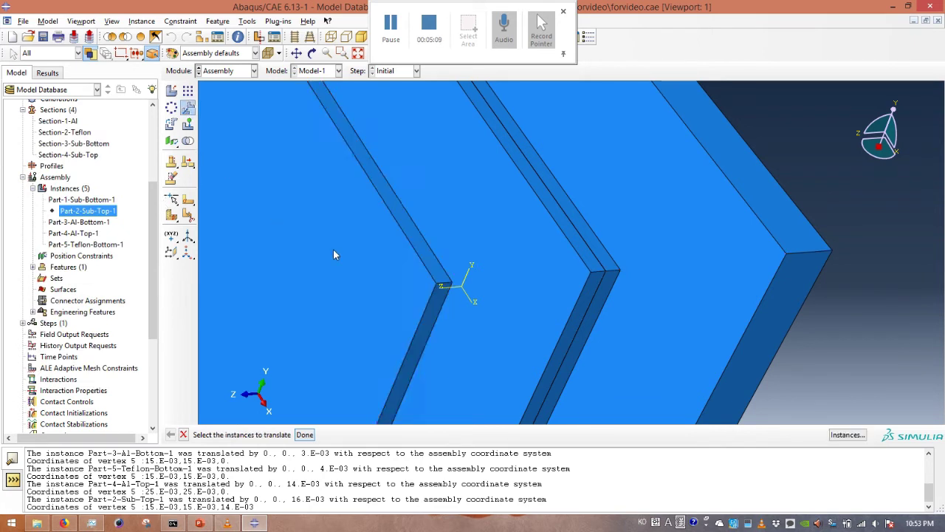
click(308, 437)
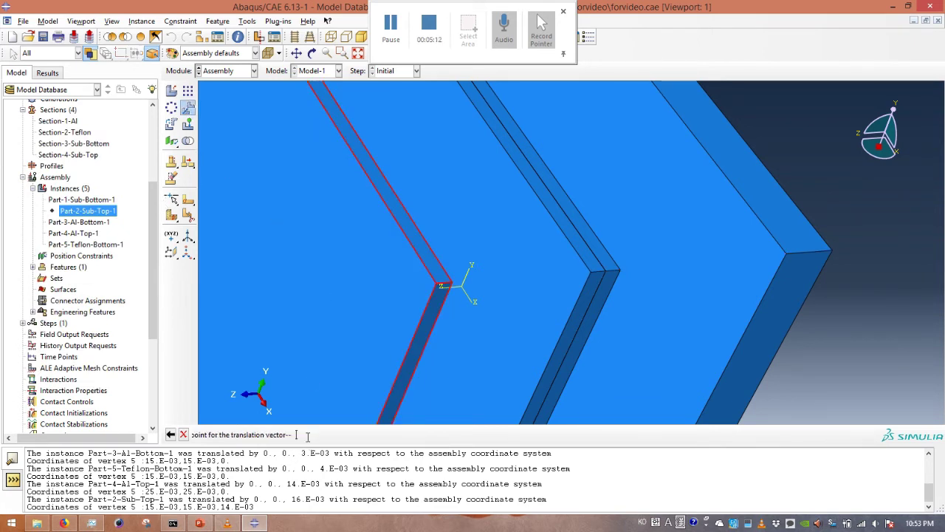
click(443, 284)
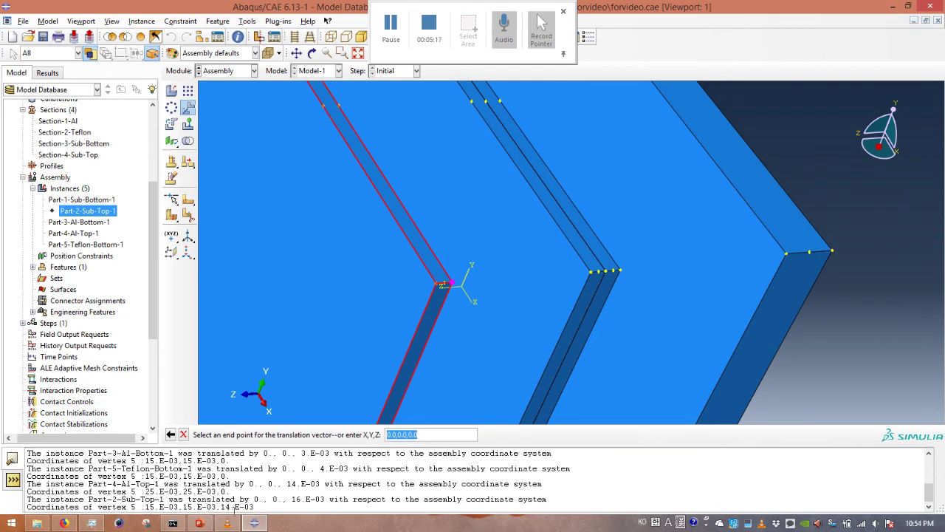
drag(255, 508, 146, 507)
key(ctrl+c)
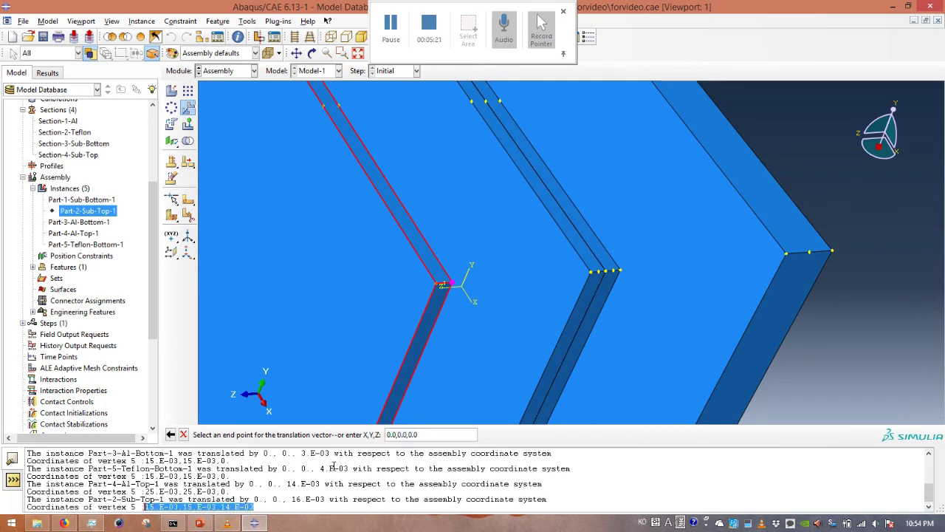
click(417, 435)
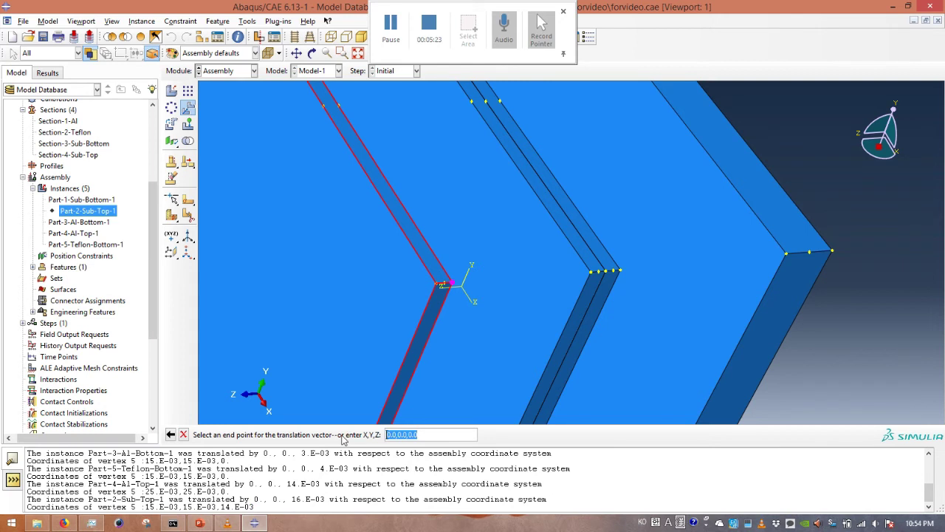
key(ctrl+v)
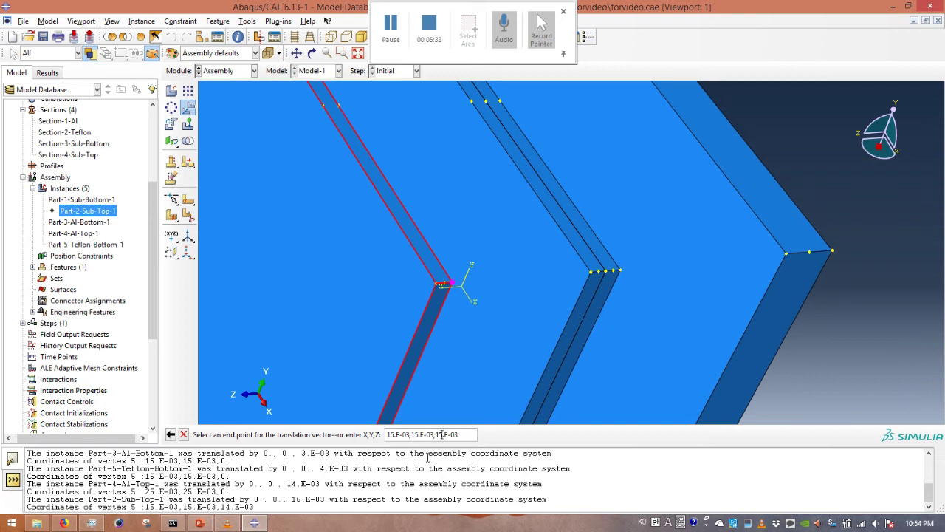
key(Return)
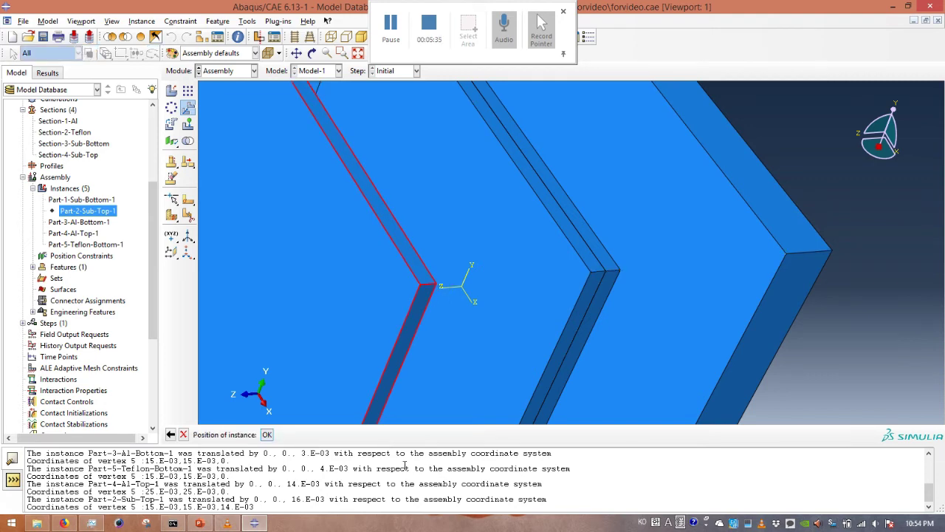
click(267, 434)
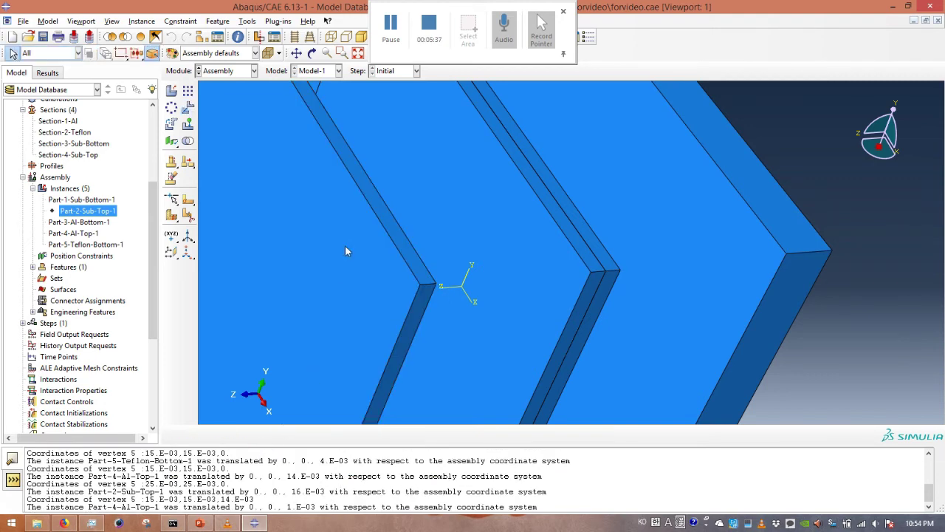
Show the Part-2-Sub-Top-1 instance again and inspect the gaps between the stacked layers
right_click(87, 211)
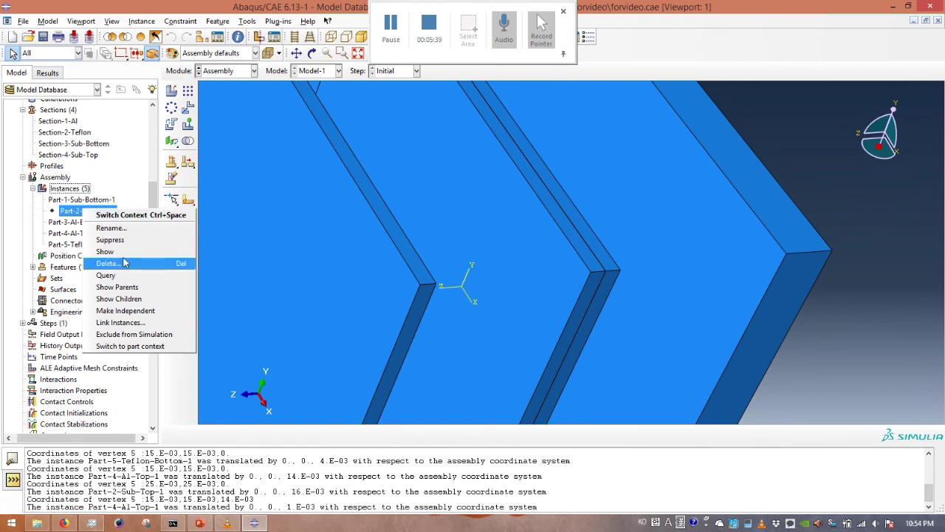
click(105, 251)
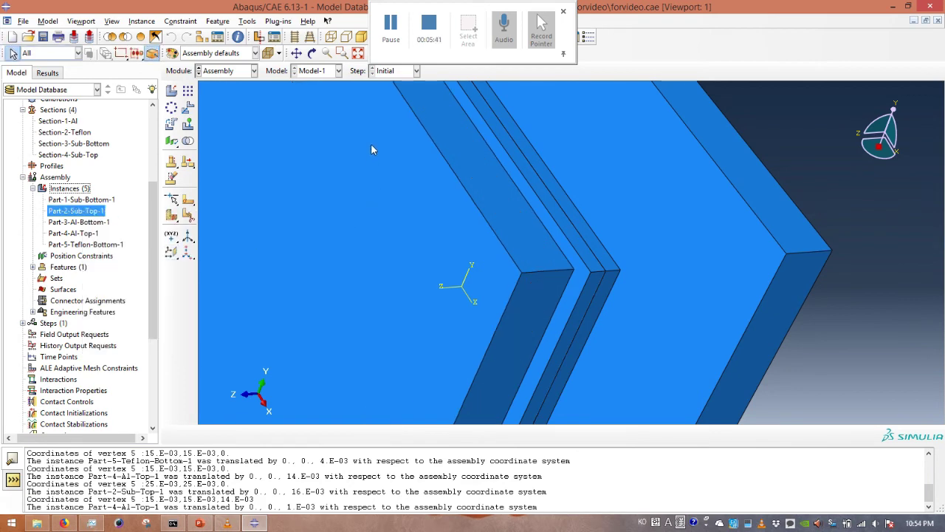
click(311, 53)
drag(477, 360, 431, 195)
right_click(434, 195)
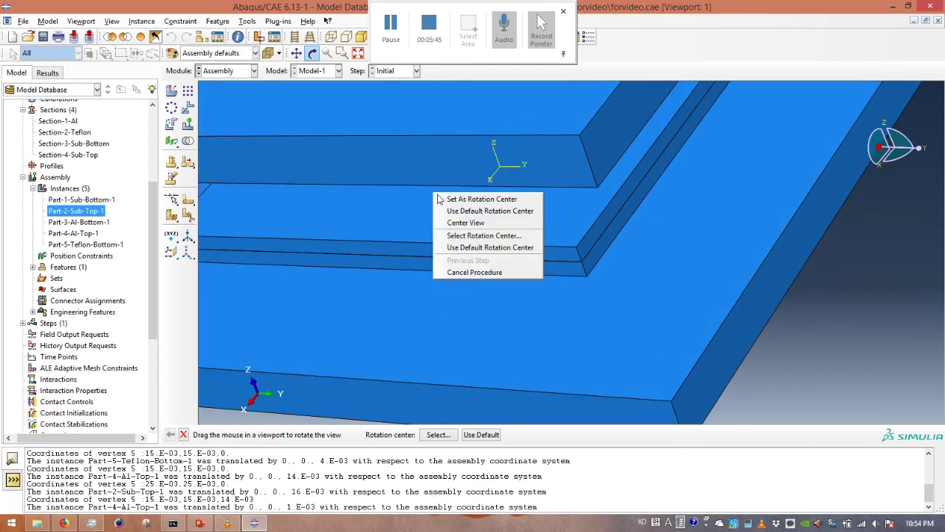
Start a spring/dashpot connecting two points and join Part-2-Sub-Top-1's lower corner to Part-1-Sub-Bottom-1's upper corner at the +X, -Y side
click(572, 285)
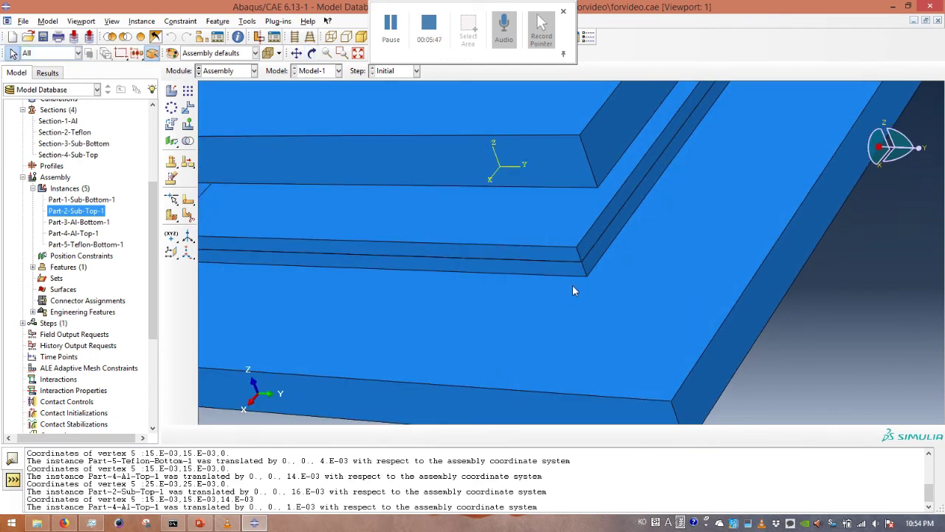
scroll(572, 288, down, 2)
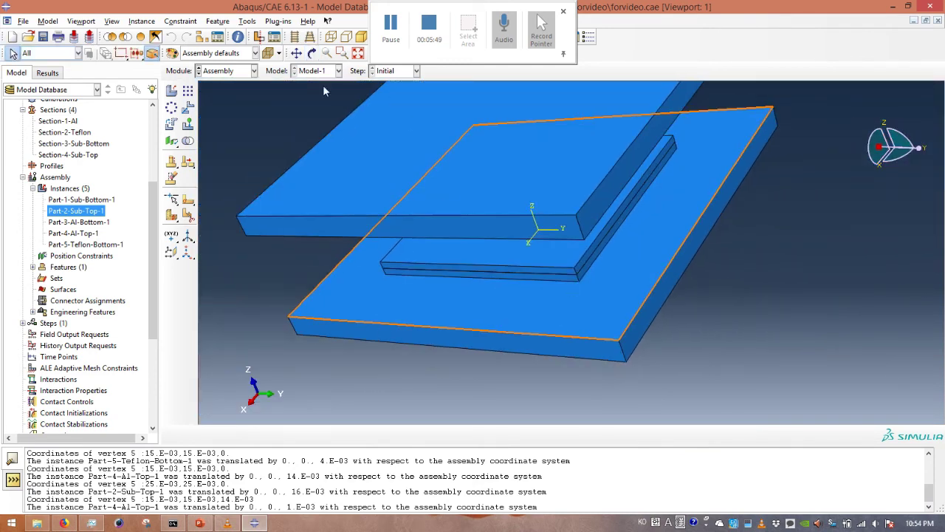
click(312, 52)
drag(483, 294, 471, 222)
right_click(472, 222)
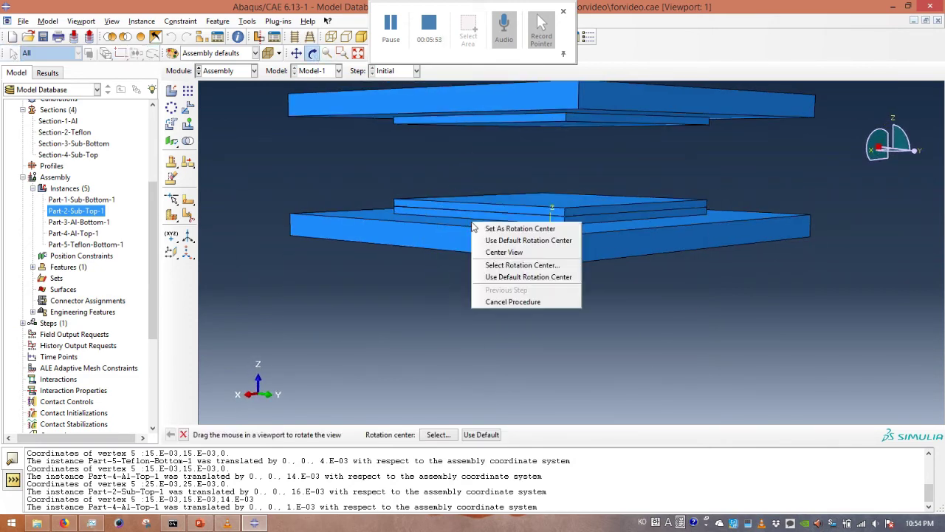
key(Escape)
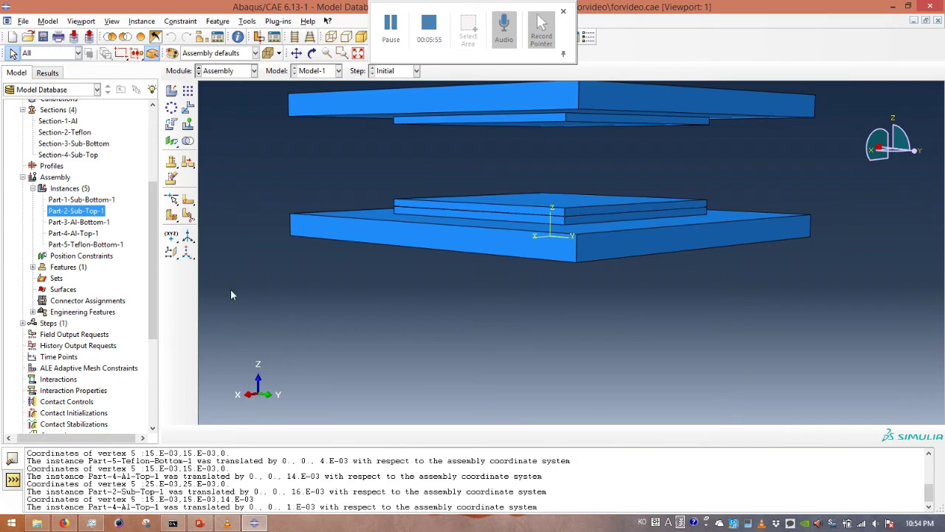
click(32, 311)
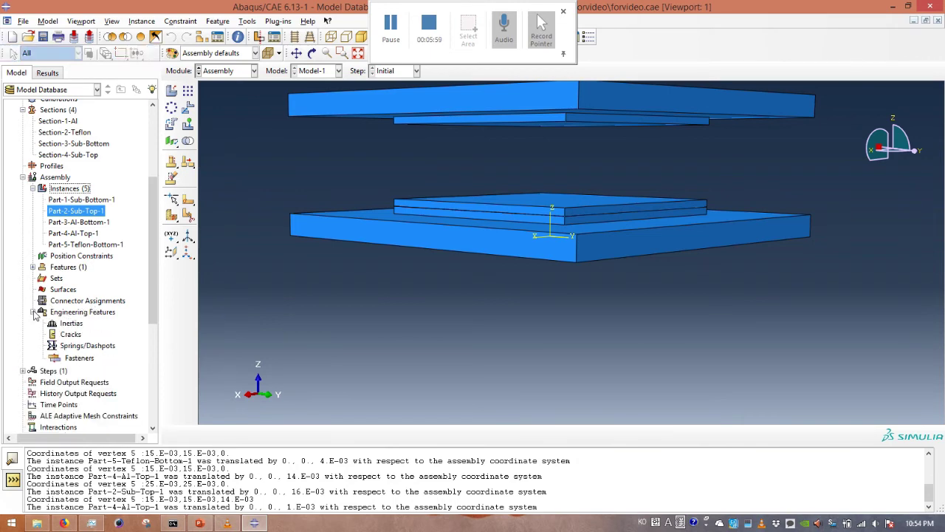
scroll(98, 303, down, 2)
double_click(88, 278)
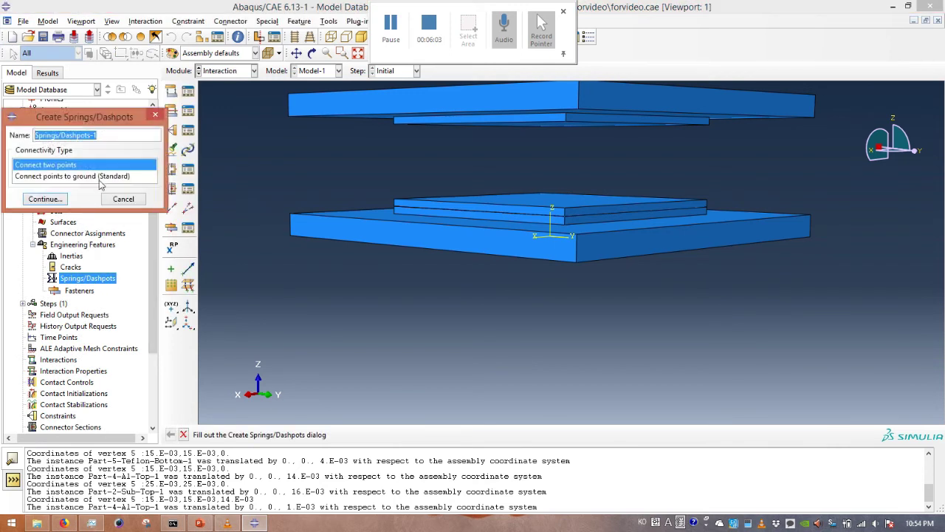
click(45, 200)
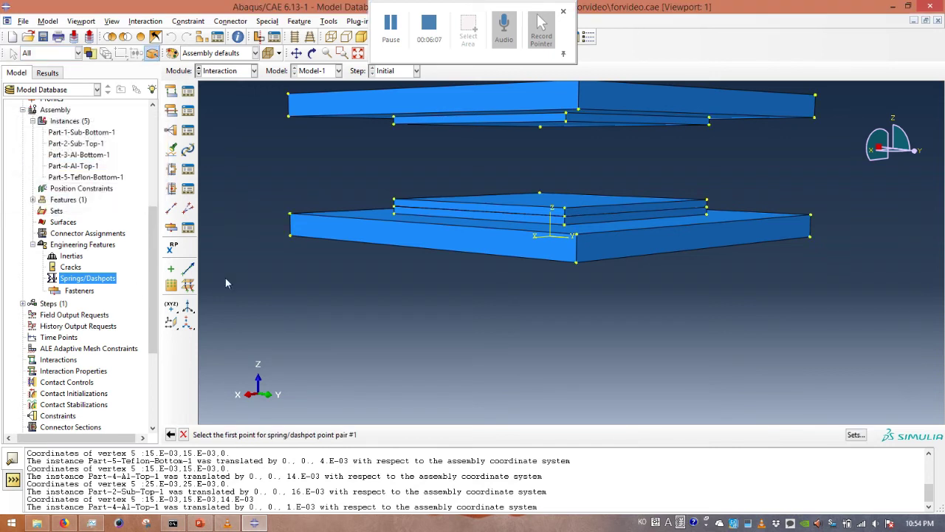
click(289, 119)
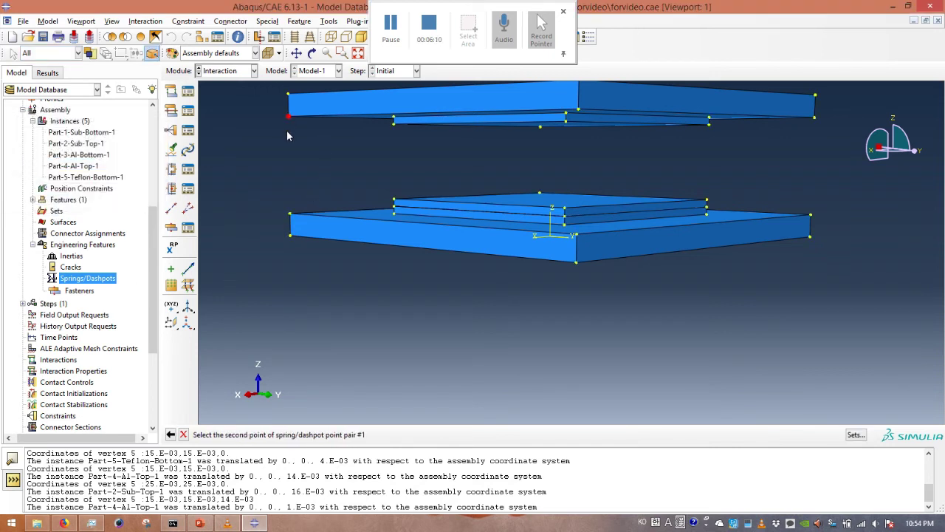
click(290, 215)
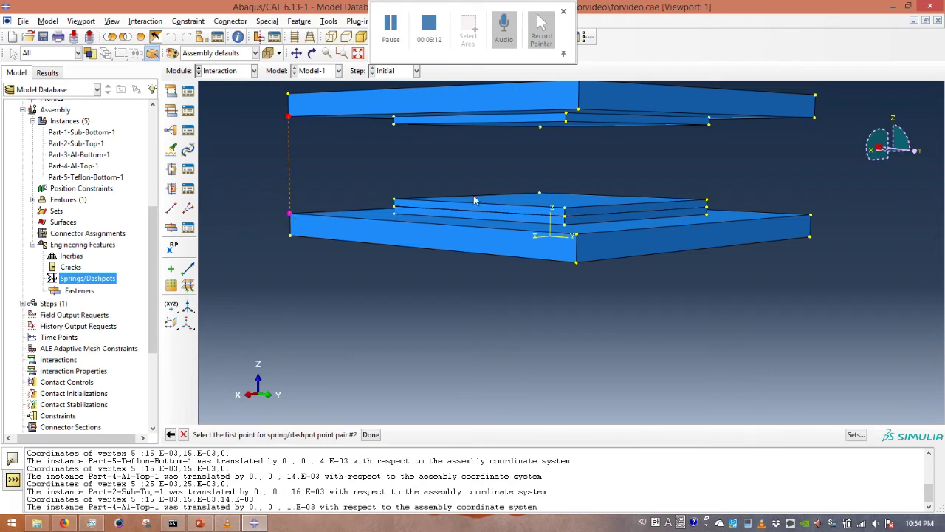
Add two more spring/dashpot point pairs between the substrates' facing corners at the +X, +Y and -X, +Y sides
click(579, 111)
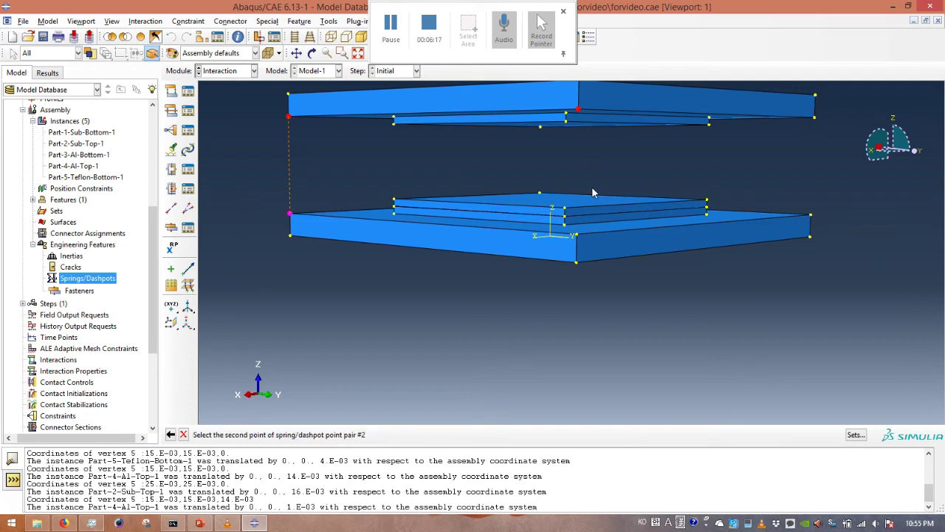
click(577, 236)
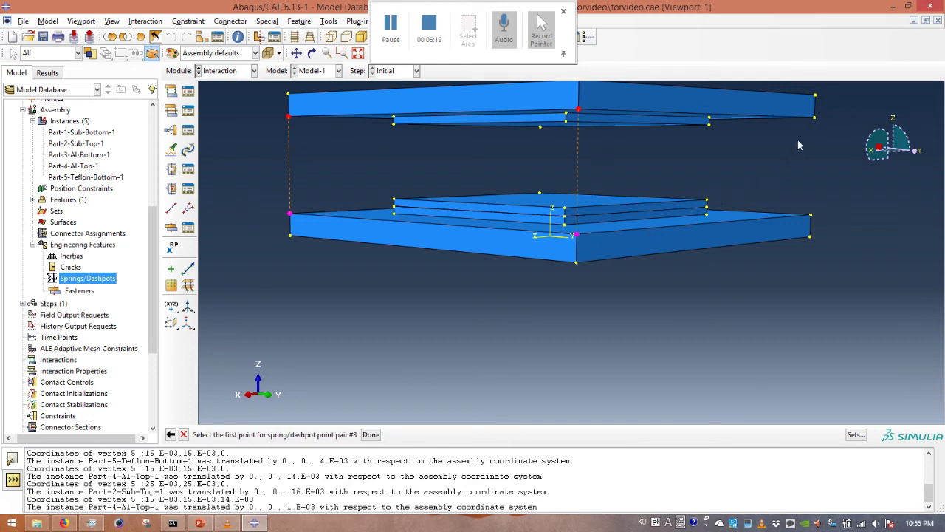
click(814, 118)
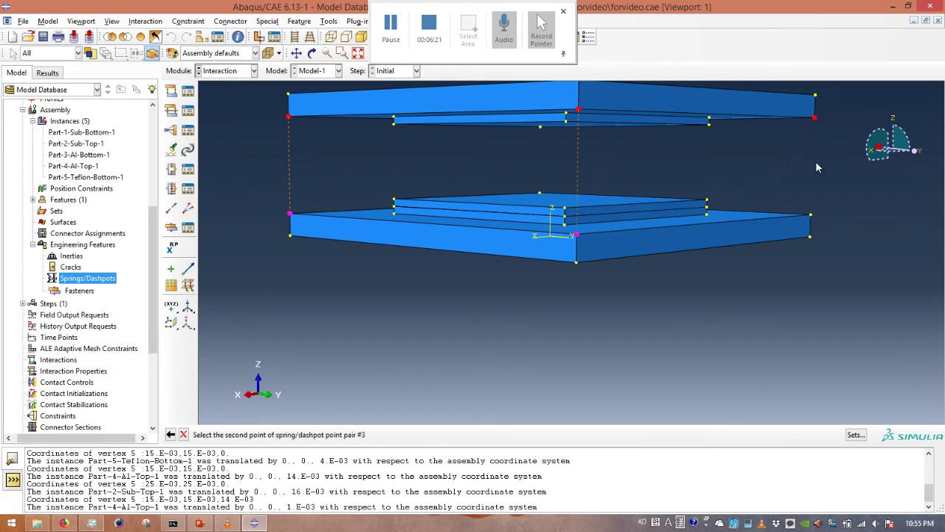
click(811, 218)
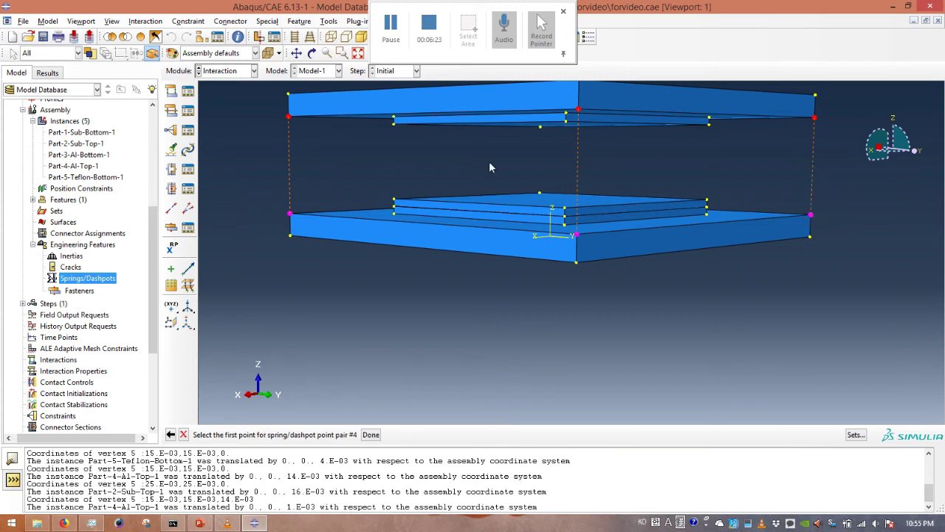
Add the fourth spring/dashpot point pair between the substrates' facing corners at the -X, -Y side
click(312, 52)
drag(359, 224, 512, 269)
right_click(513, 269)
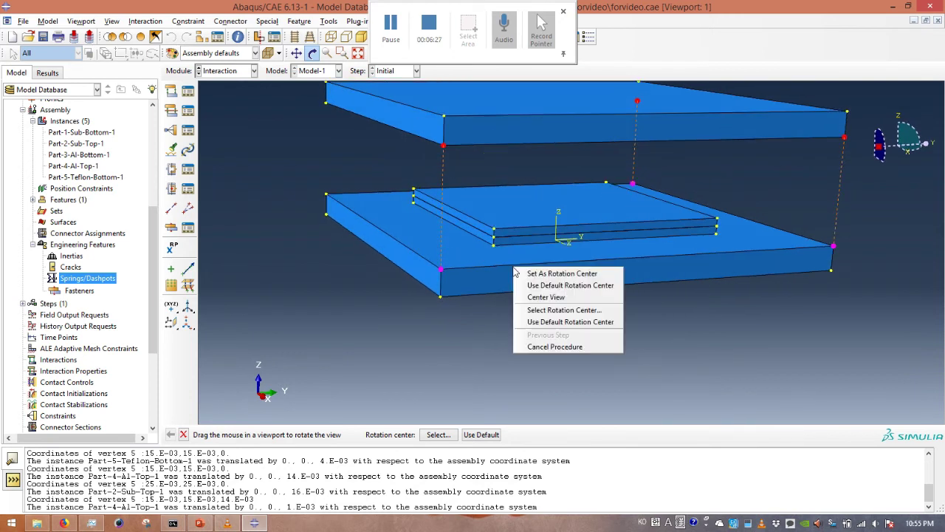
key(Escape)
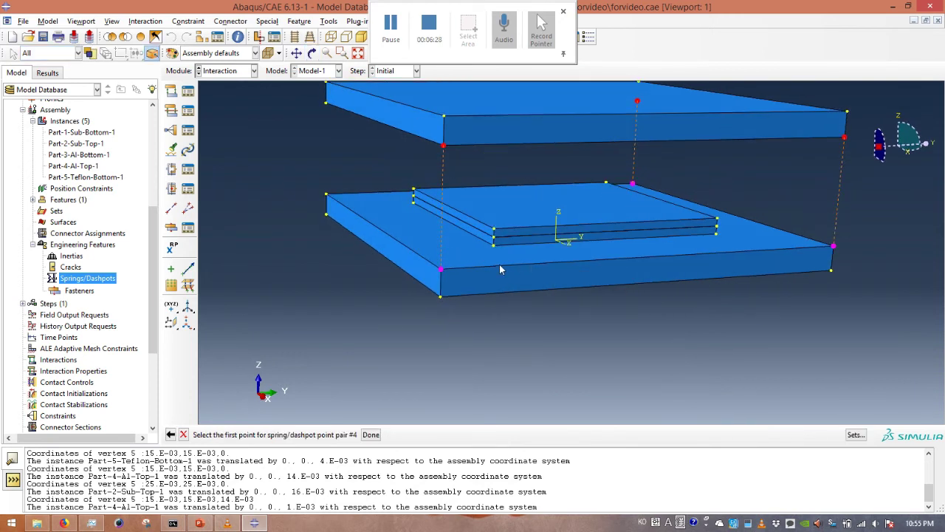
click(327, 104)
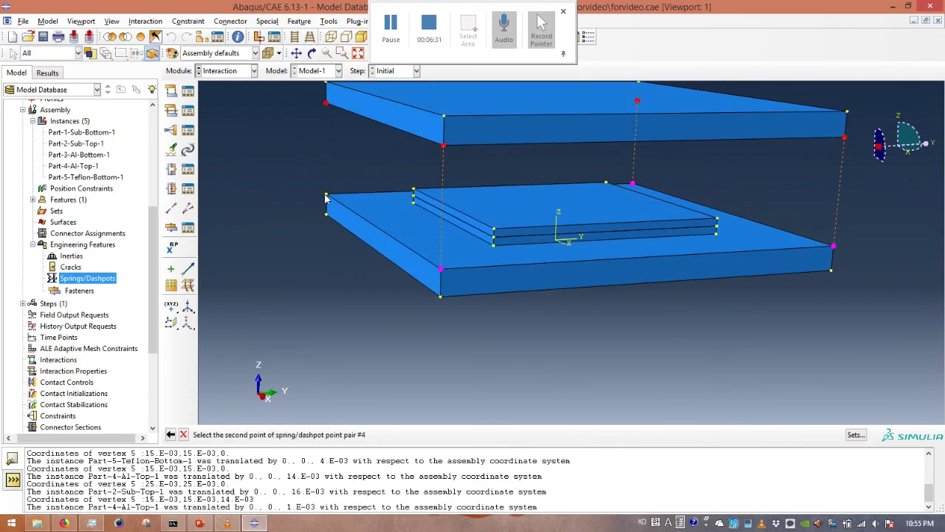
click(326, 195)
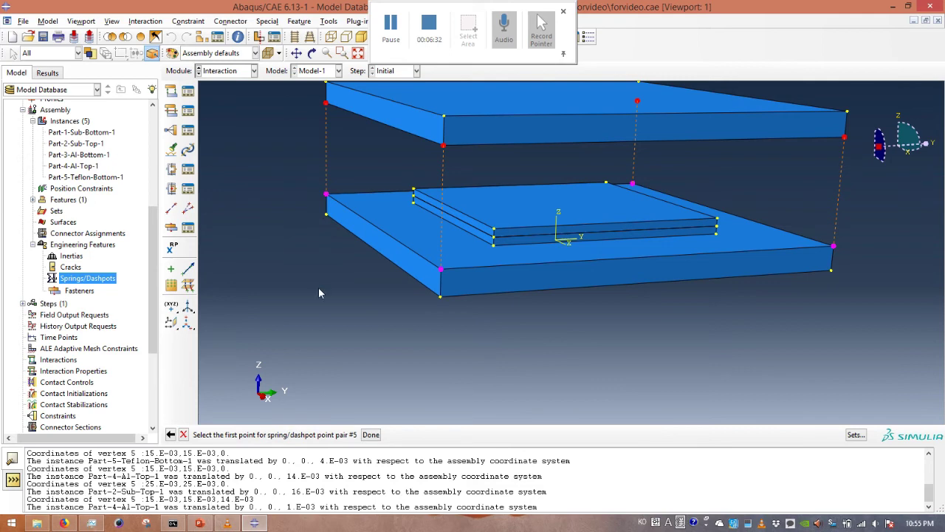
Finish the point pairs and give the springs a stiffness of 400 and a dashpot coefficient of 100
click(371, 435)
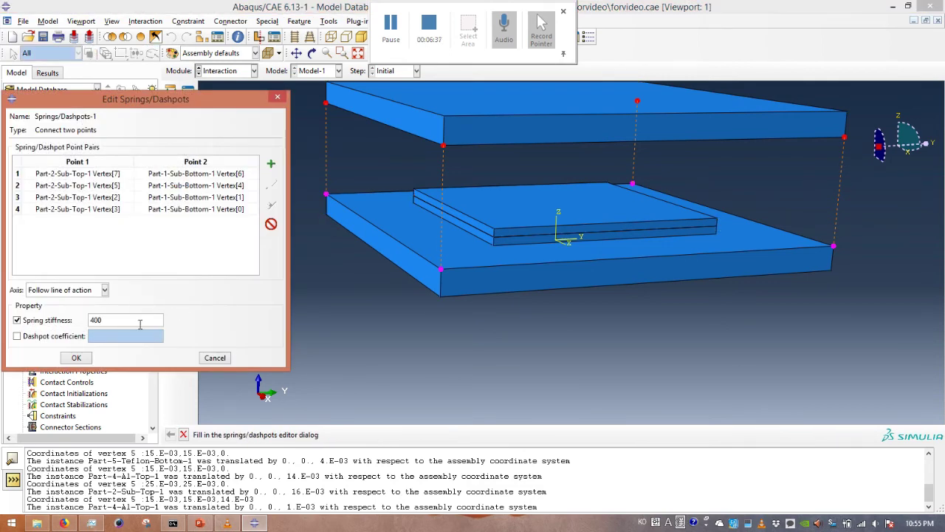
click(70, 338)
text(100)
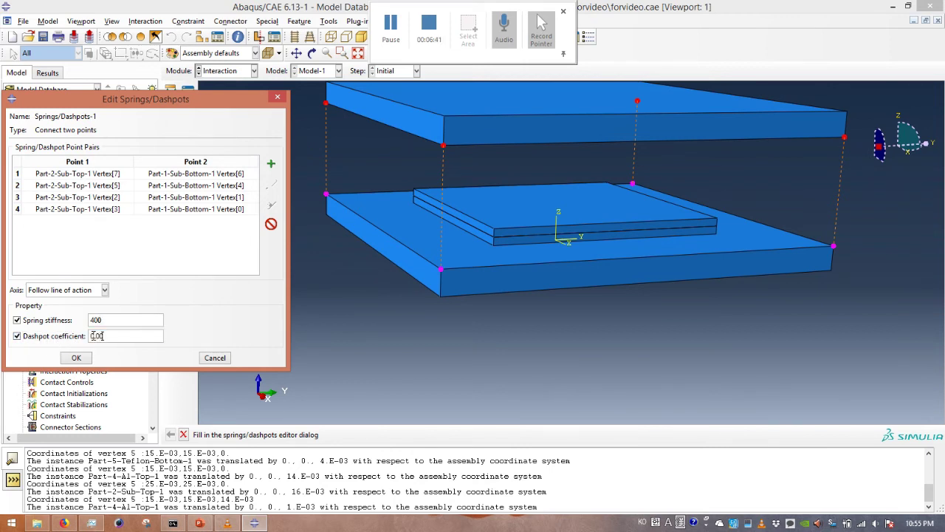
click(76, 357)
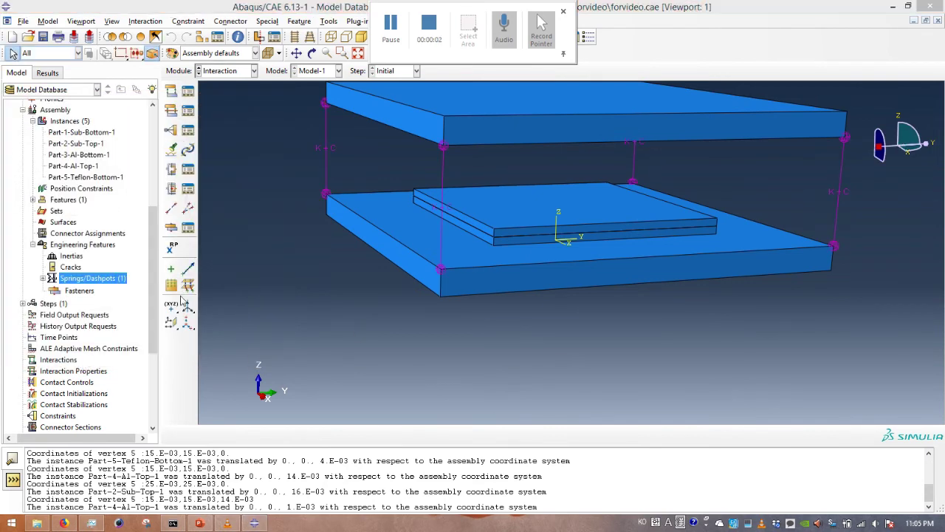
Open the mesh of Part-1-Sub-Bottom for edge seeding and display the part as wireframe
drag(152, 281, 153, 183)
click(32, 138)
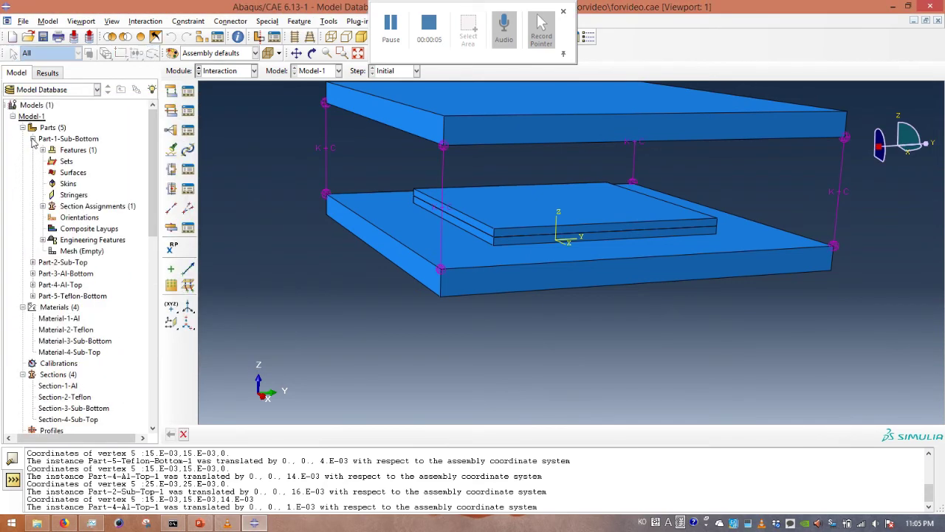
double_click(65, 252)
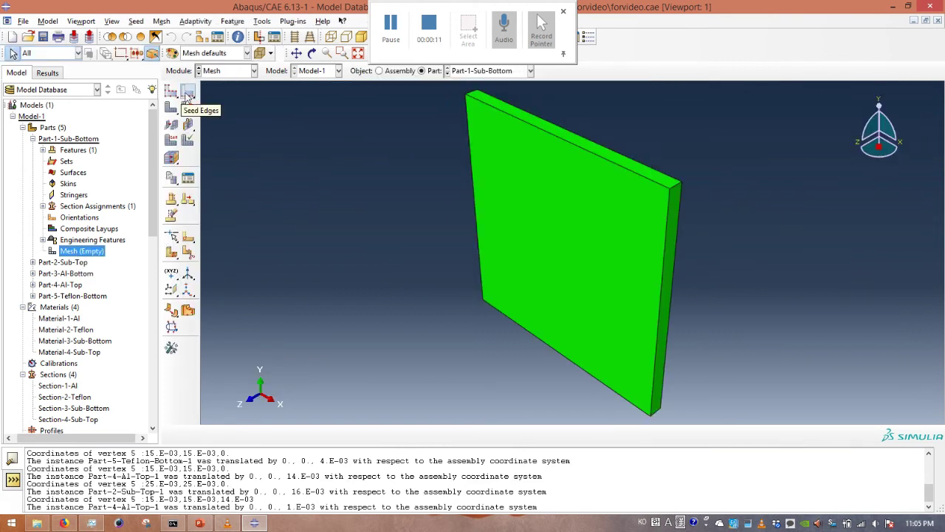
click(188, 92)
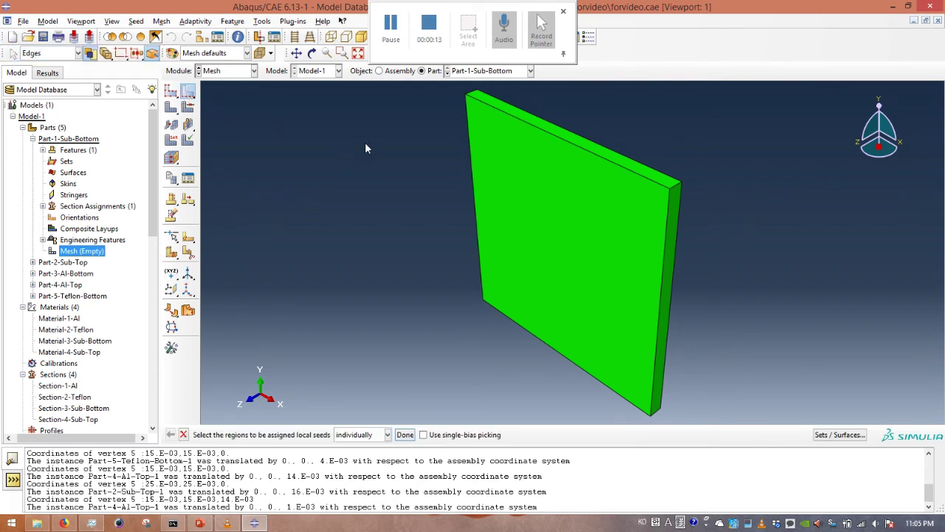
click(331, 37)
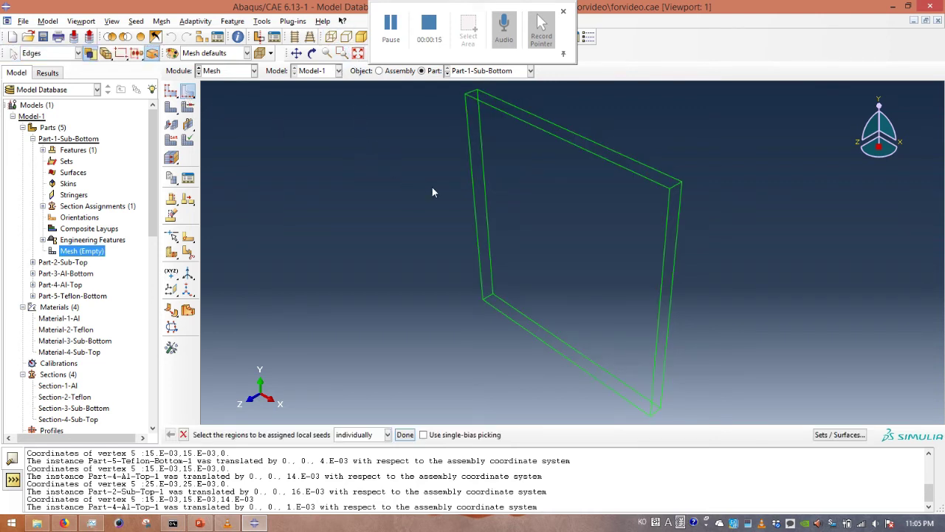
Seed the four short thickness edges of Part-1-Sub-Bottom by number with 3 elements each
click(472, 94)
shift+click(676, 188)
shift+click(655, 414)
shift+click(491, 301)
click(404, 435)
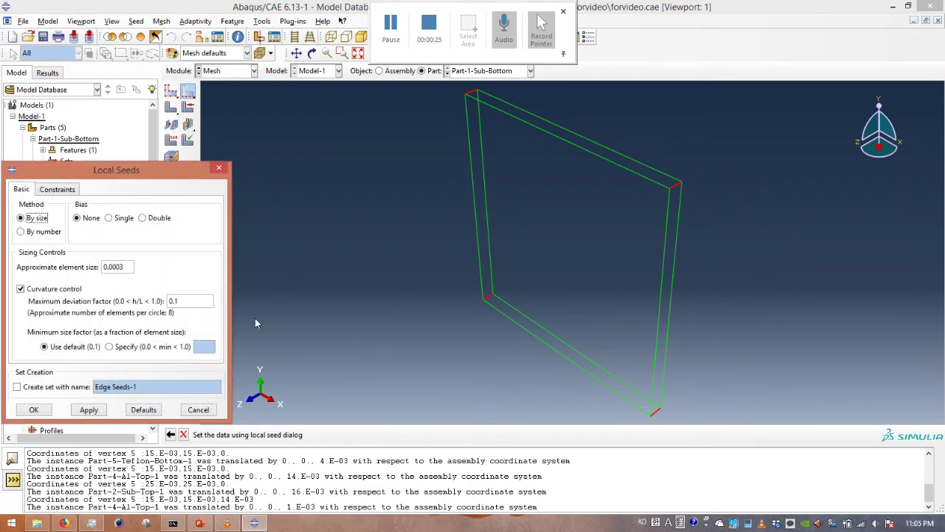
click(49, 233)
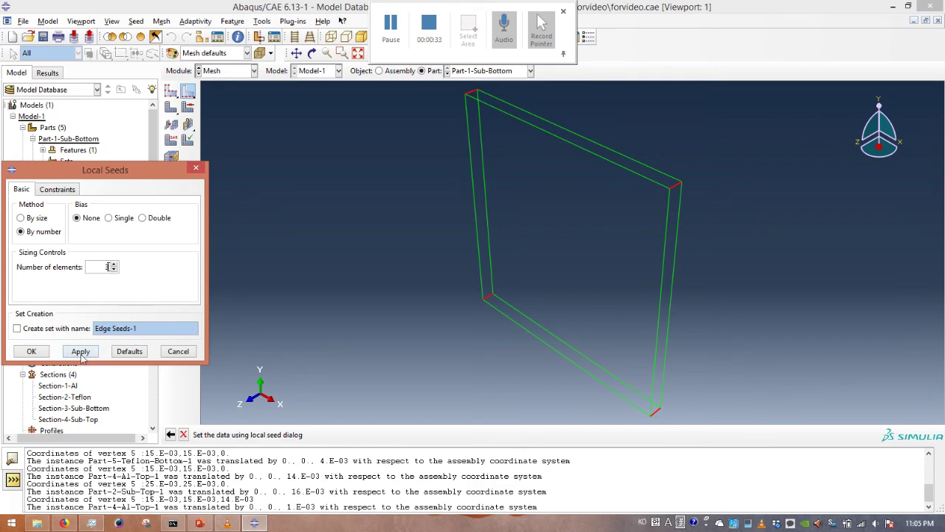
click(32, 351)
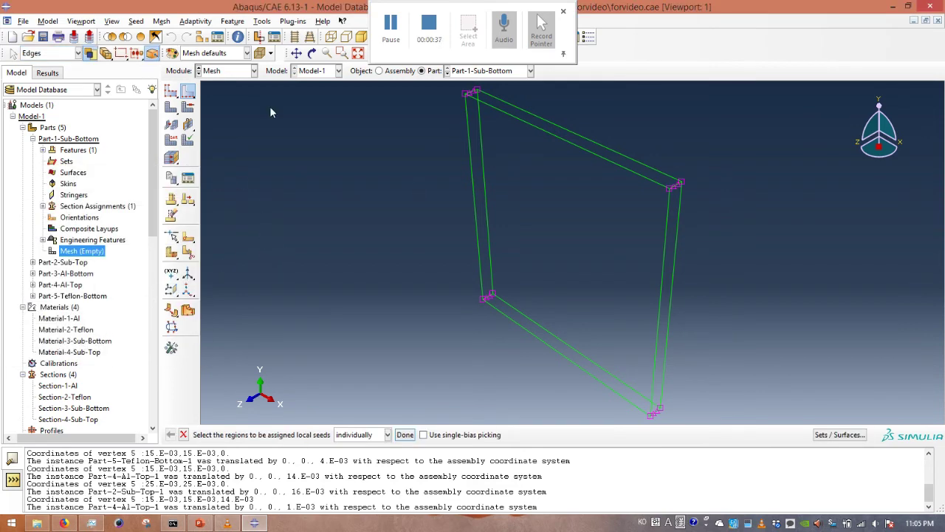
Seed the eight long edges of Part-1-Sub-Bottom by number with 5 elements each and finish edge seeding
click(483, 186)
shift+click(475, 191)
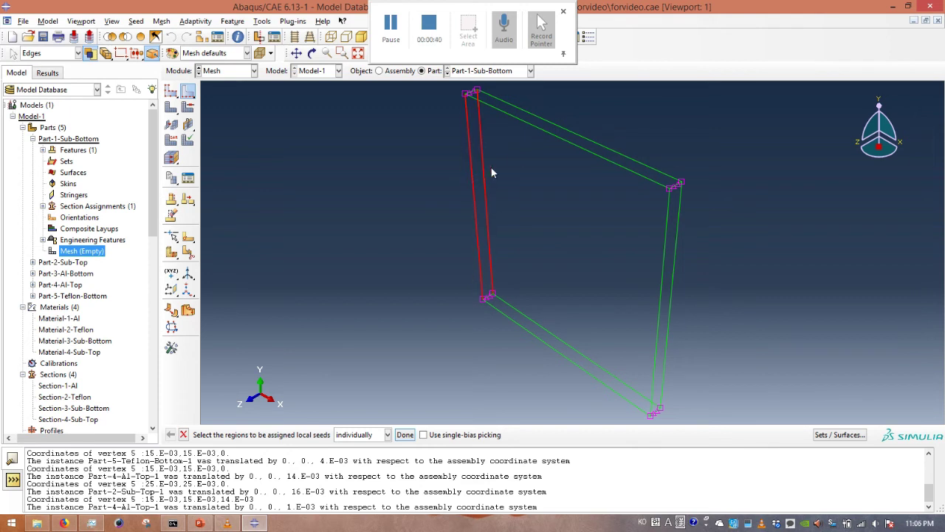
shift+click(564, 138)
shift+click(562, 141)
shift+click(669, 284)
shift+click(661, 289)
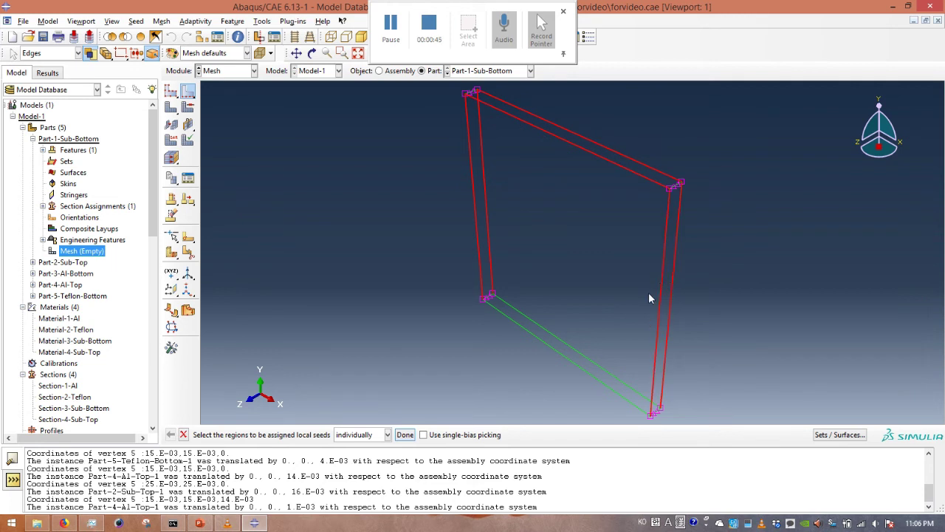
shift+click(606, 370)
shift+click(596, 380)
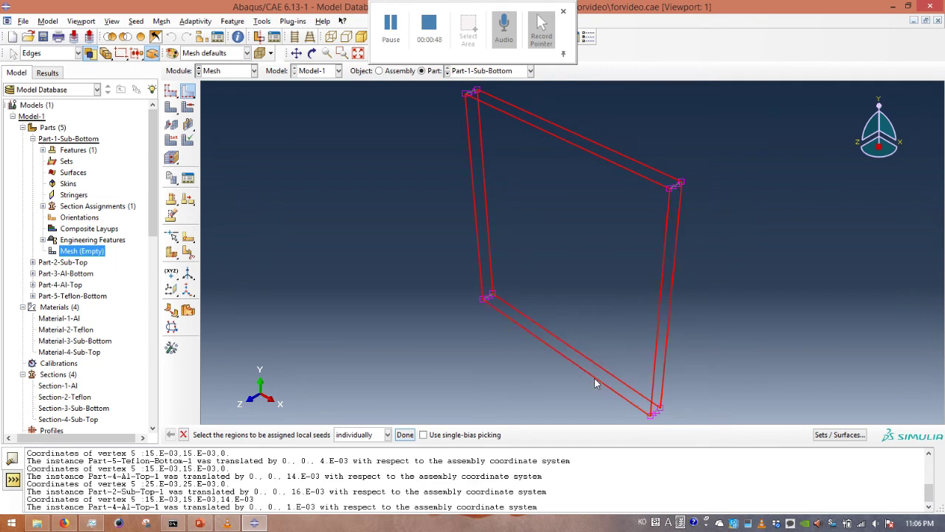
click(405, 435)
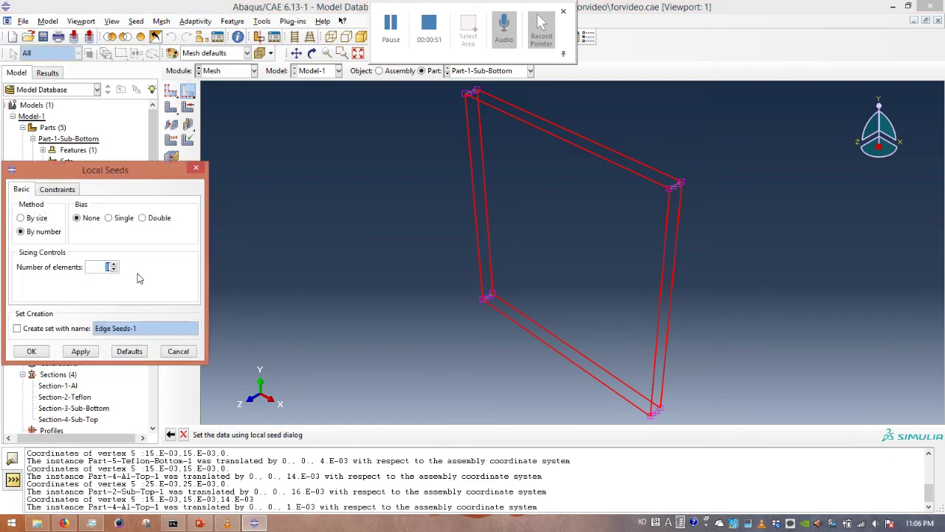
click(31, 351)
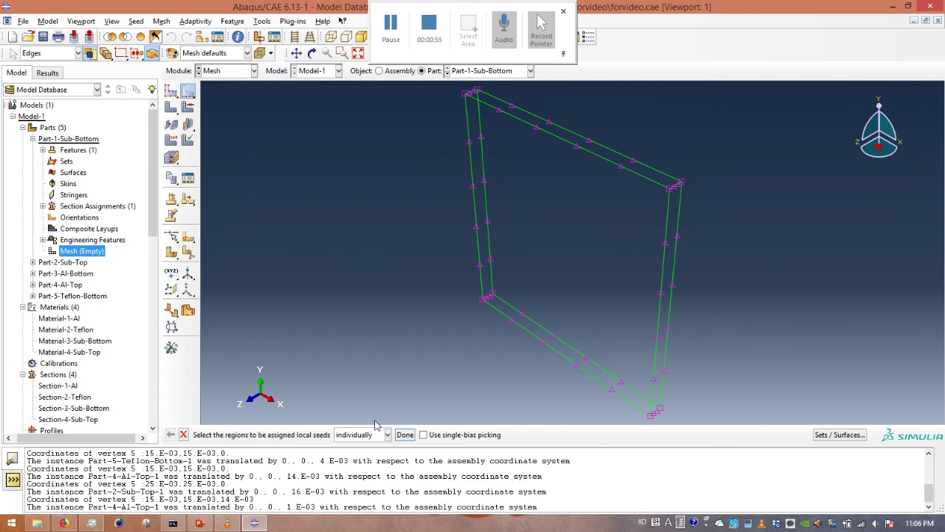
click(405, 434)
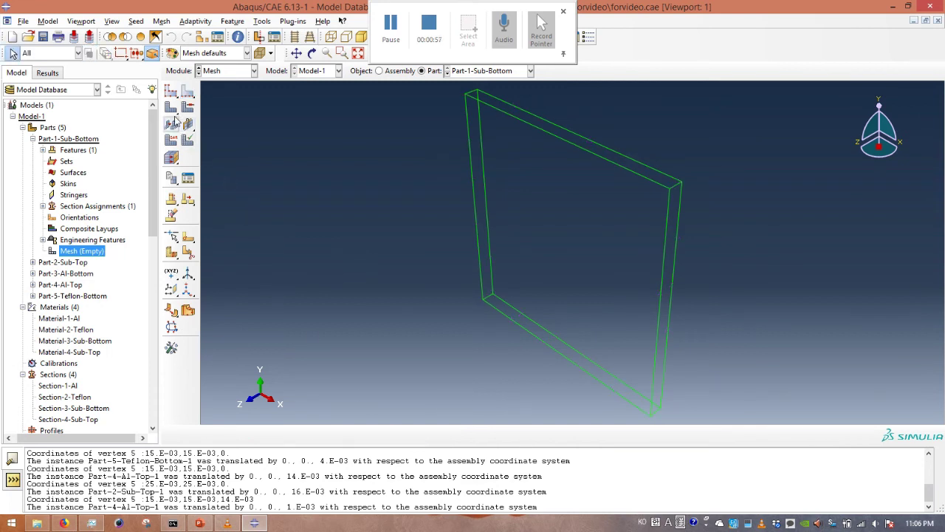
click(263, 21)
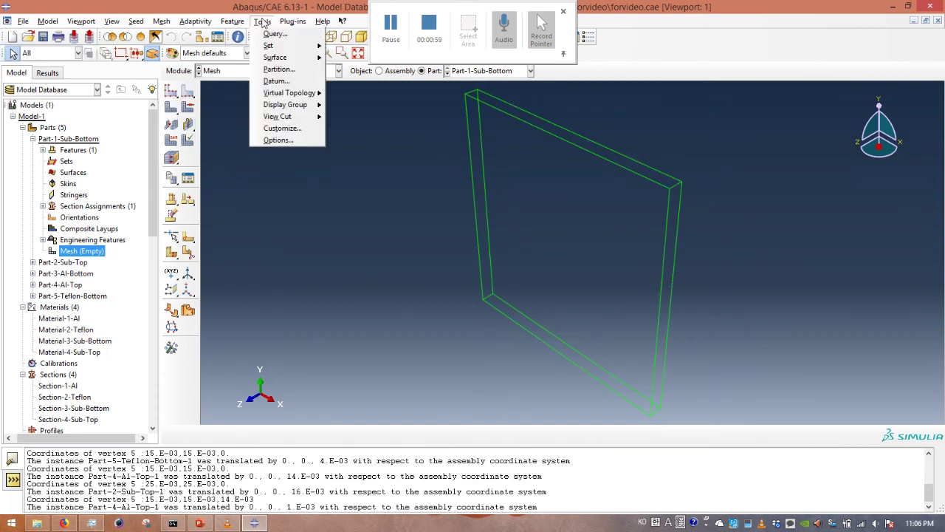
mouse_move(164, 25)
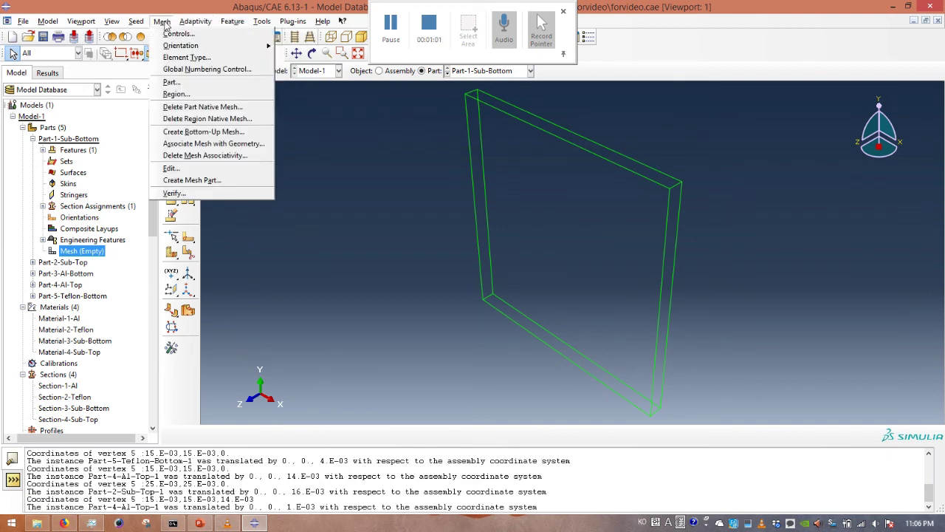
Assign the standard linear 3D Stress element type C3D8R with reduced integration to Part-1-Sub-Bottom and mesh the part
click(177, 58)
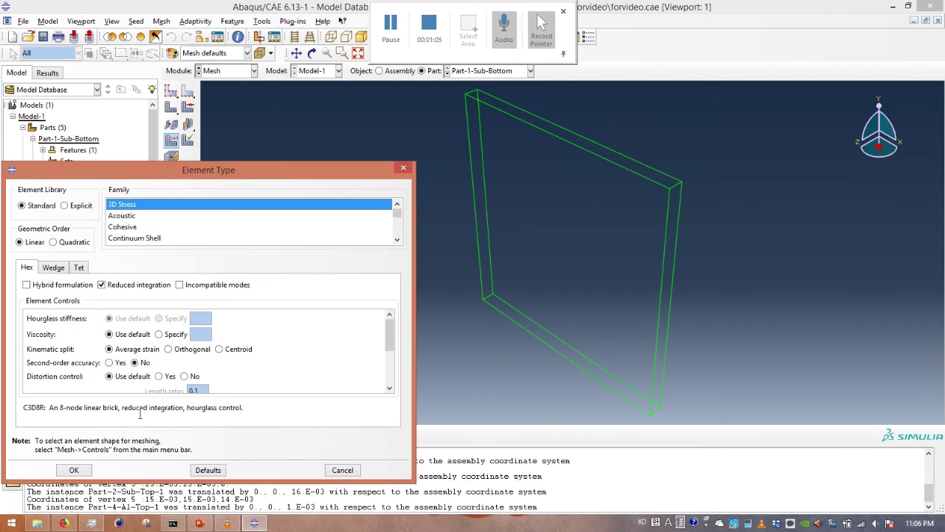
click(74, 470)
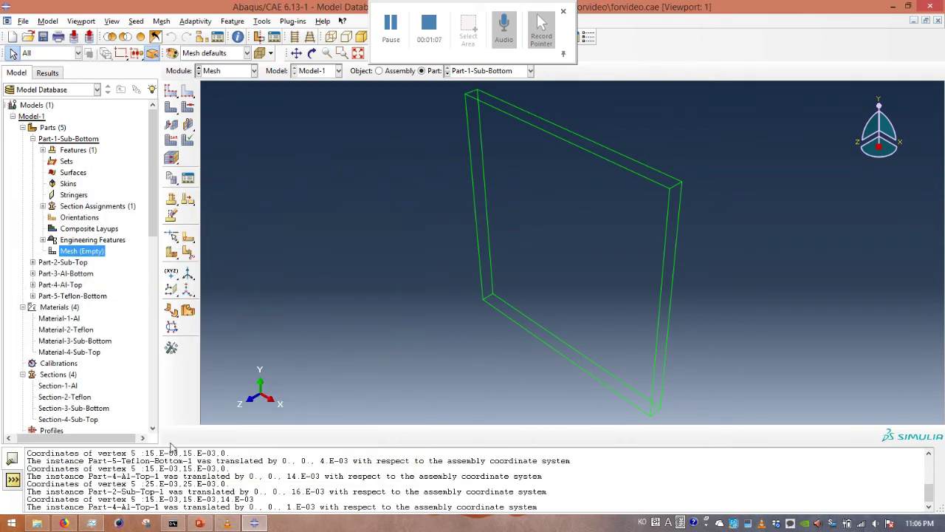
click(172, 111)
click(270, 436)
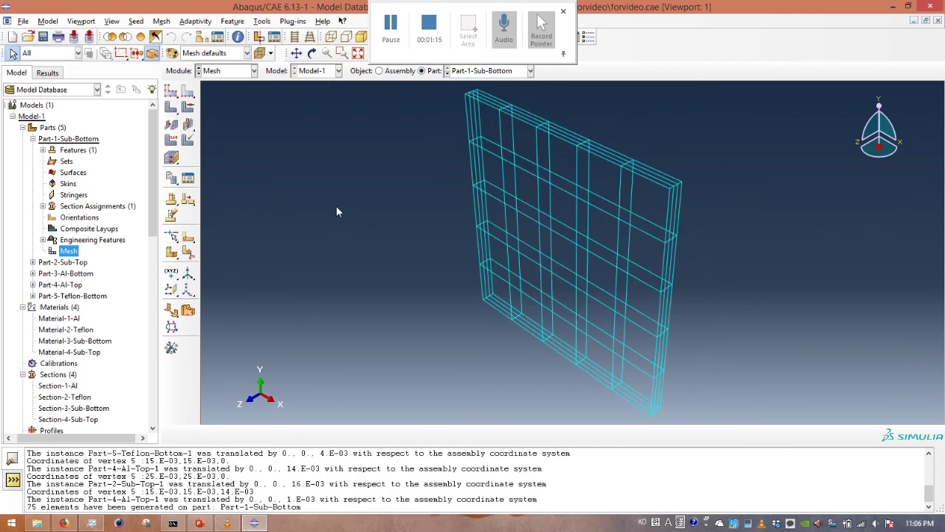
Open the mesh of Part-2-Sub-Top and seed its four short thickness edges by number with 3 elements each
click(33, 139)
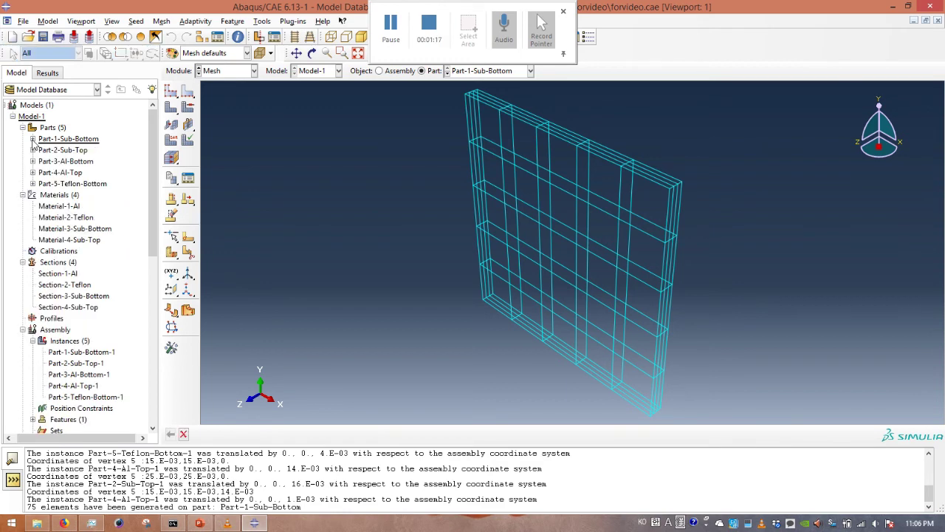
click(33, 150)
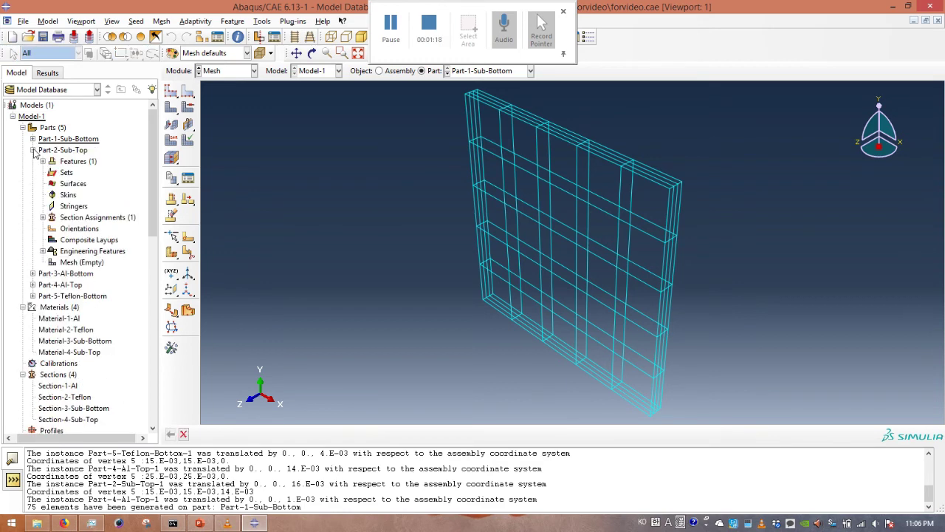
double_click(82, 263)
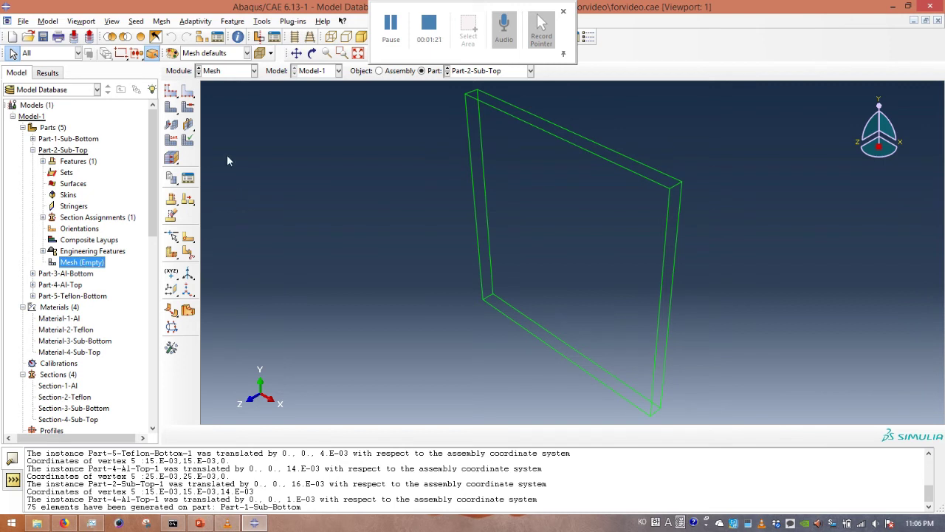
click(188, 91)
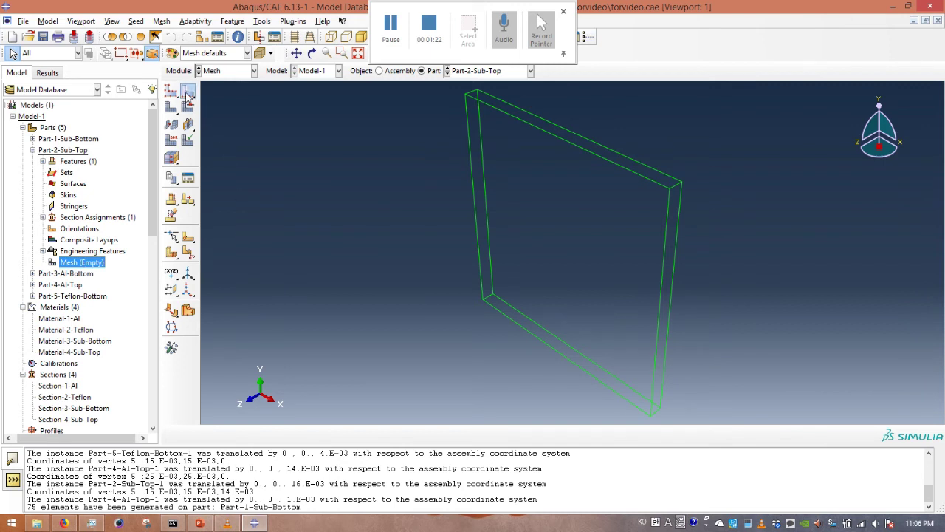
click(472, 96)
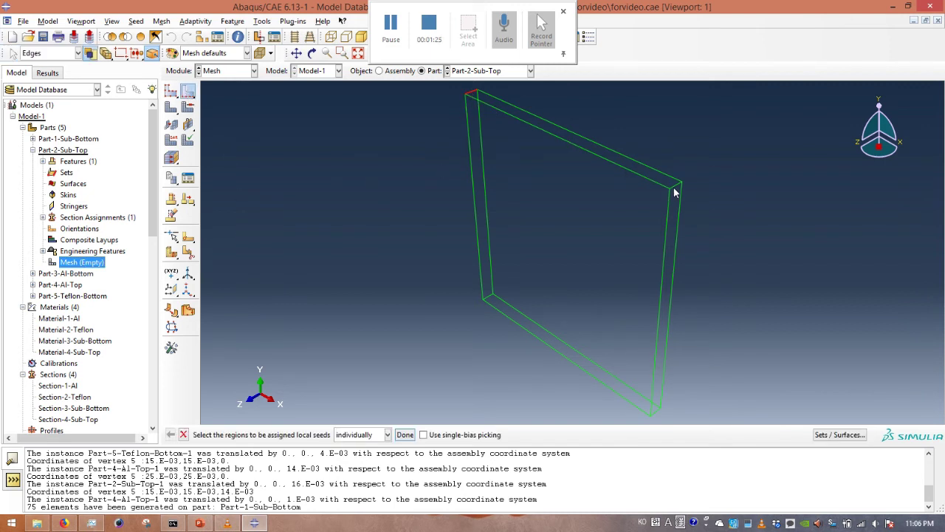
click(677, 186)
click(655, 411)
click(489, 299)
click(406, 435)
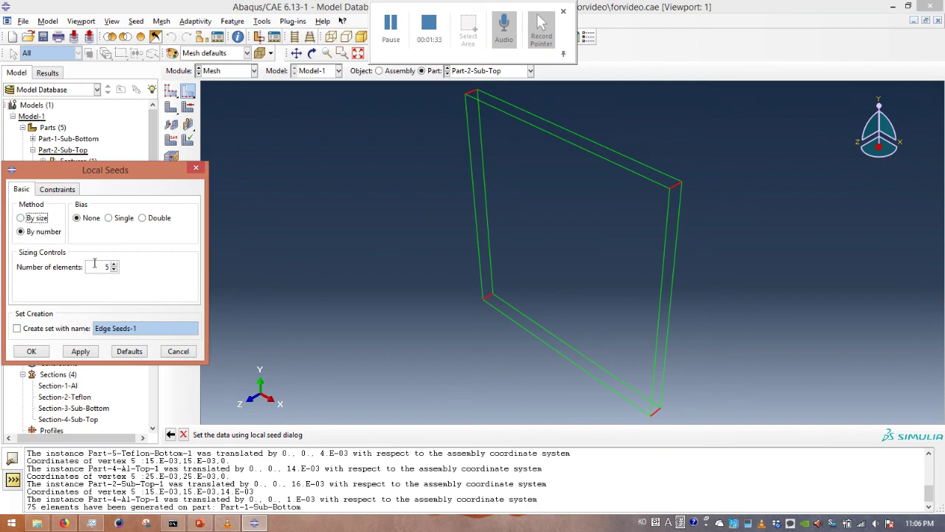
double_click(103, 266)
text(3)
click(32, 352)
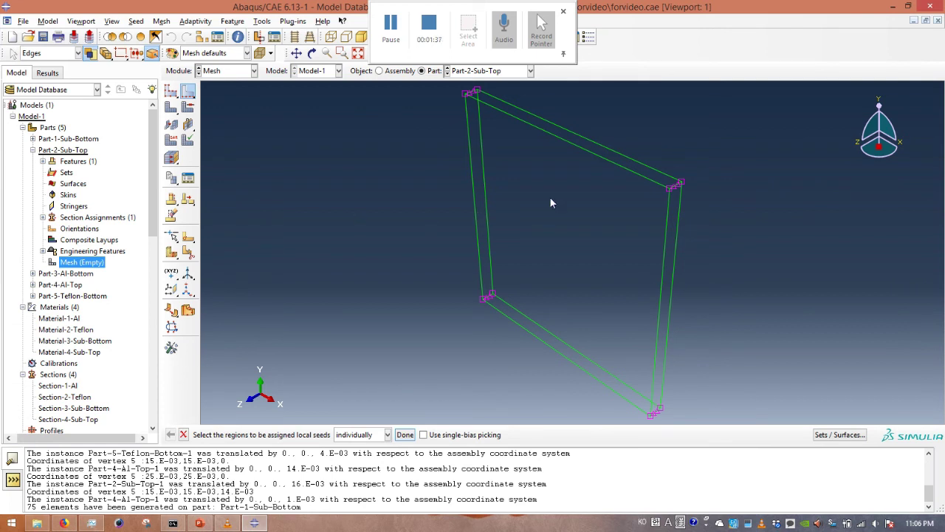
Seed the eight long edges of Part-2-Sub-Top by number with 5 elements each and mesh the part
click(609, 154)
shift+click(488, 219)
shift+click(475, 221)
shift+click(530, 334)
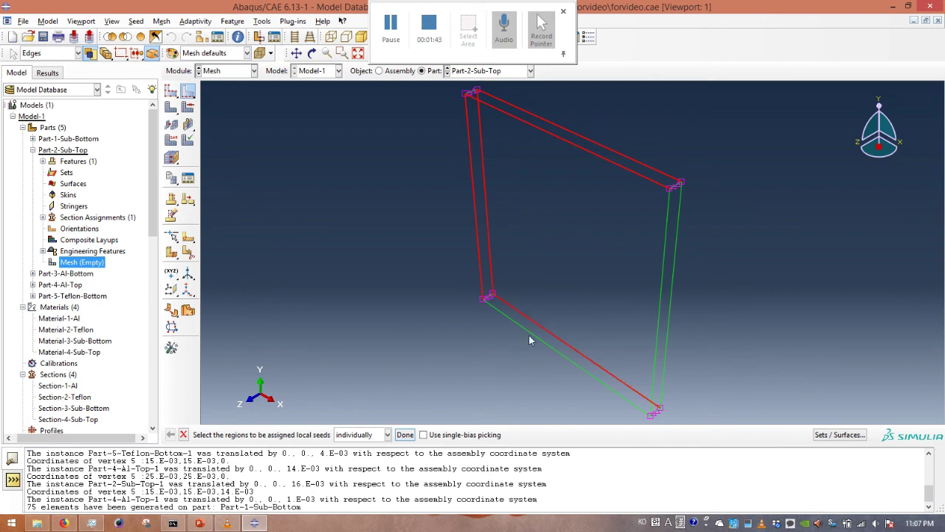
shift+click(529, 336)
shift+click(670, 285)
shift+click(664, 289)
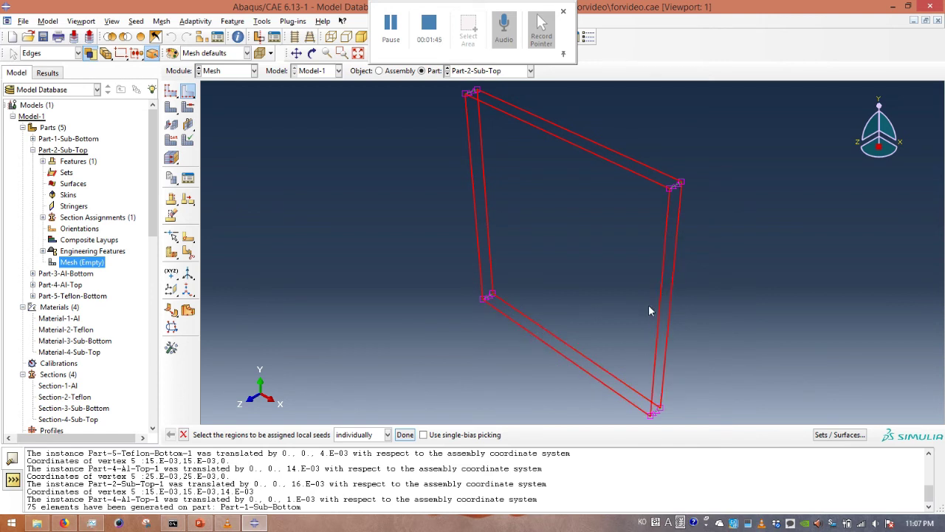
click(405, 435)
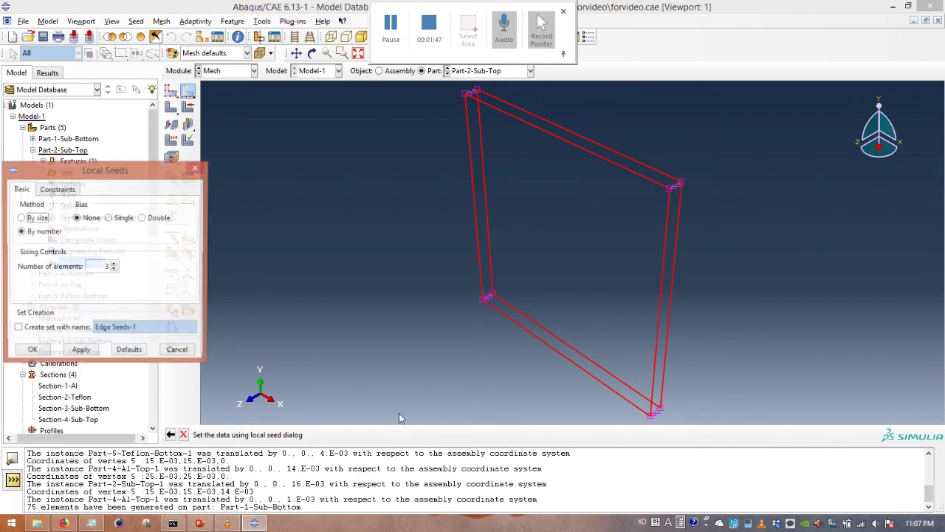
double_click(94, 266)
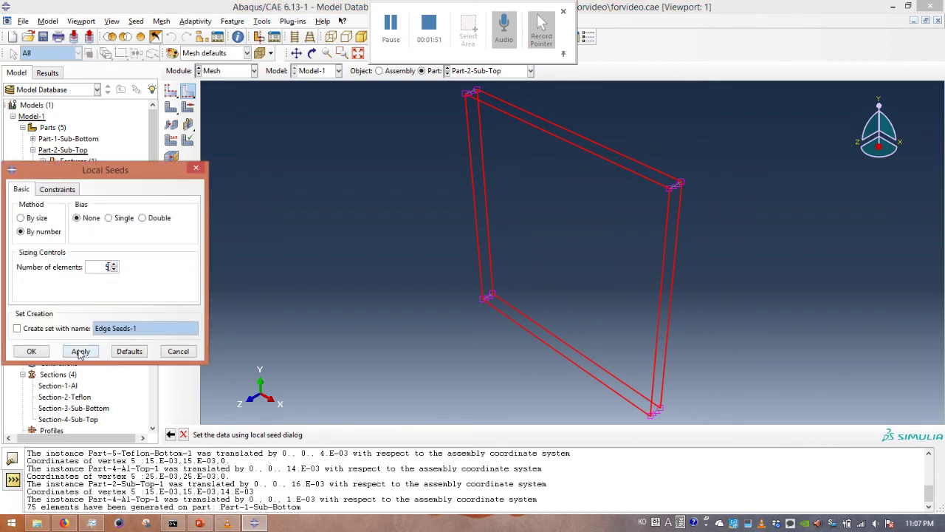
click(31, 351)
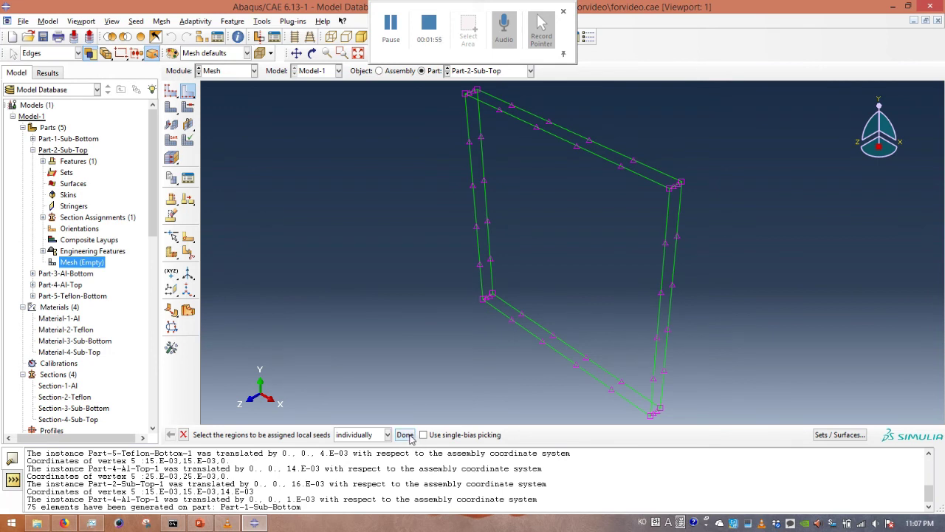
click(405, 435)
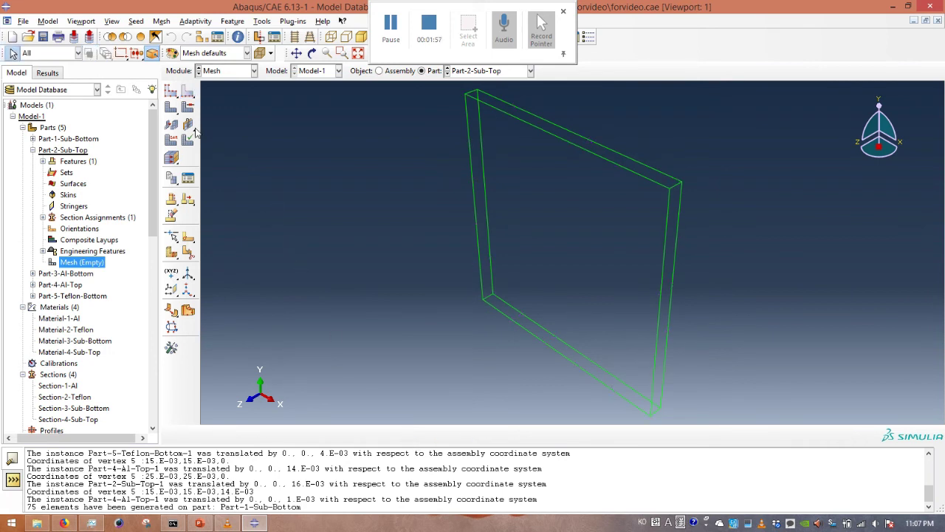
click(171, 108)
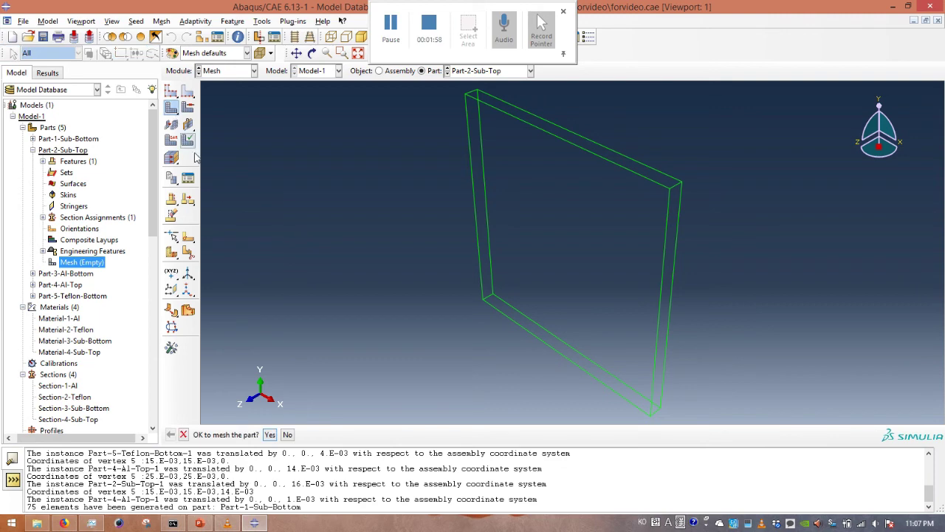
click(271, 435)
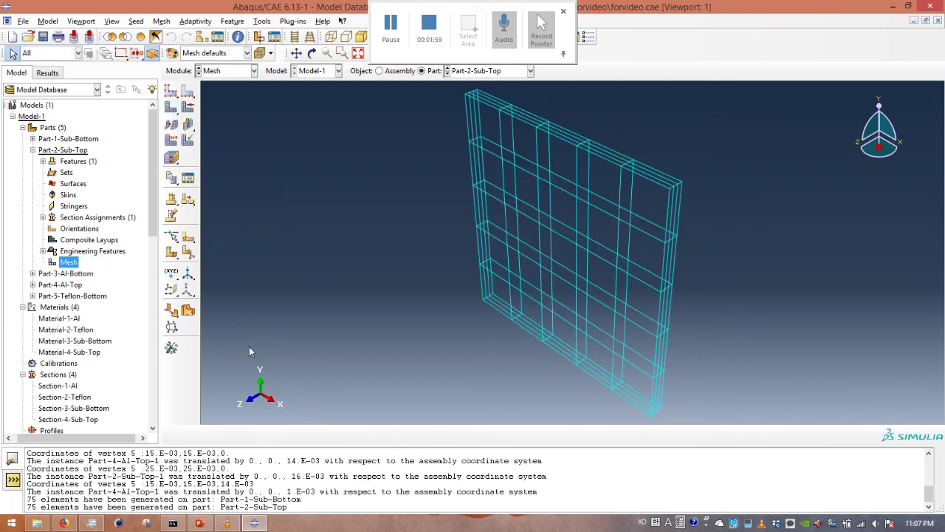
Open the mesh of Part-3-Al-Bottom and seed its four short thickness edges by number with 2 elements each
click(32, 150)
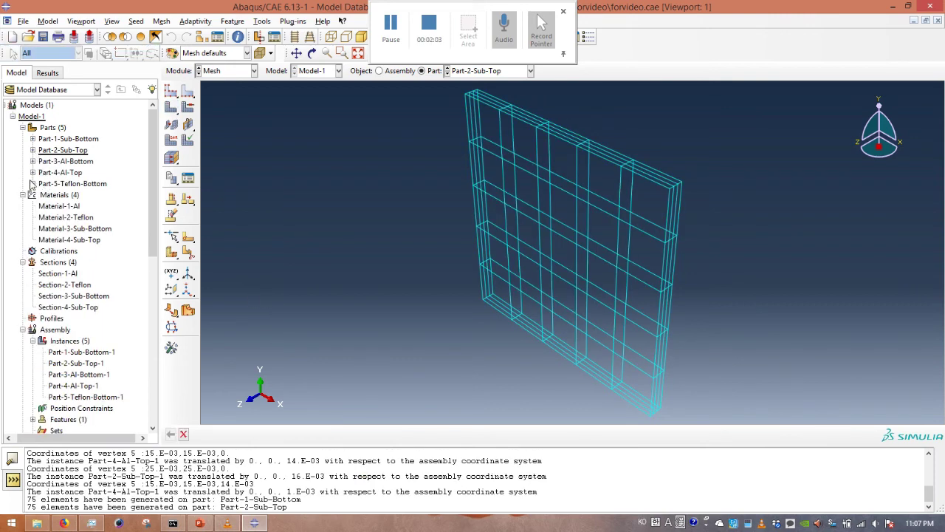
click(33, 162)
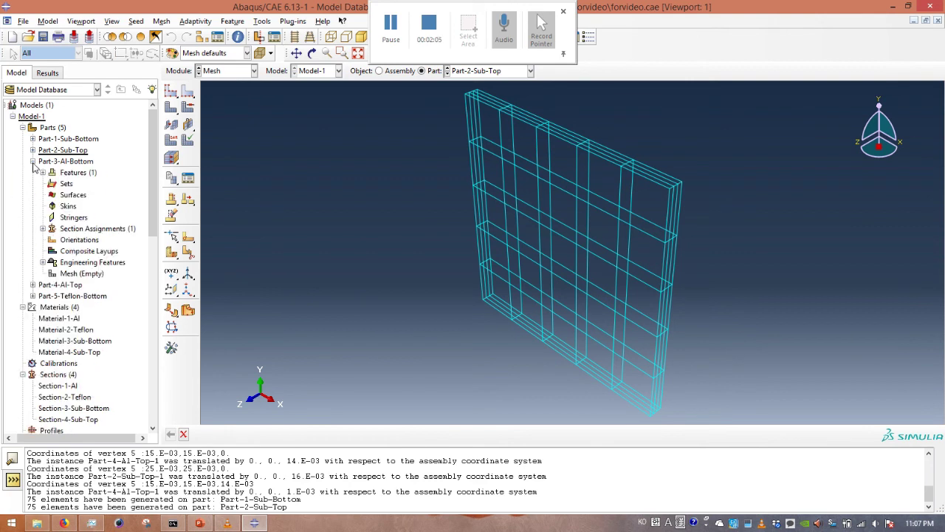
double_click(68, 274)
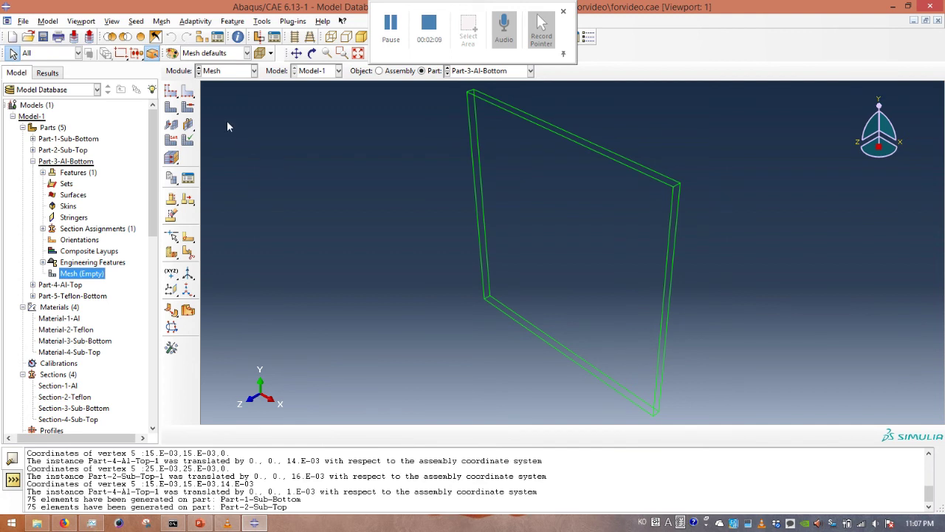
click(187, 90)
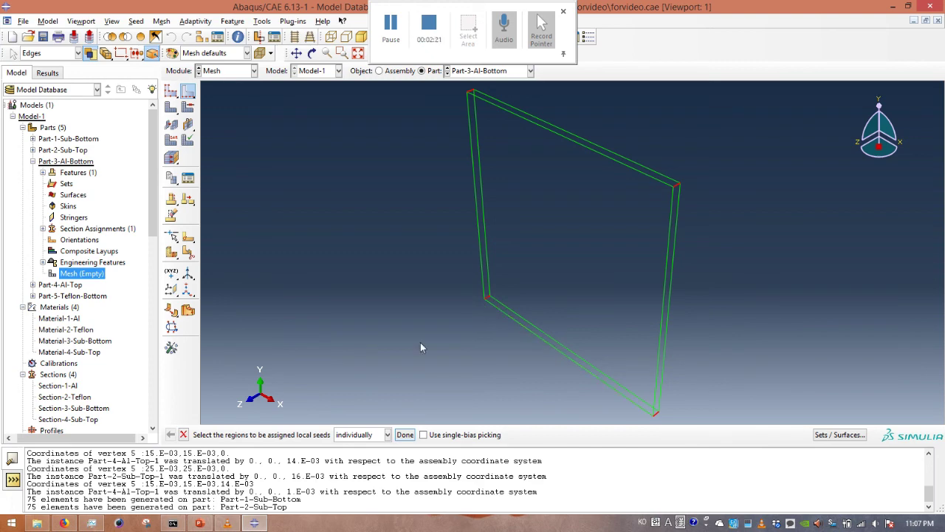
click(405, 435)
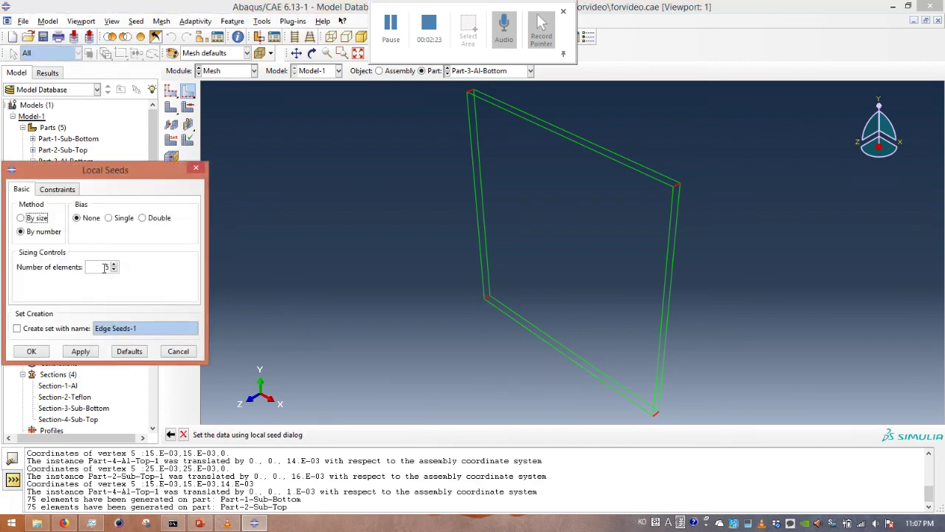
key(Tab)
text(2)
click(31, 351)
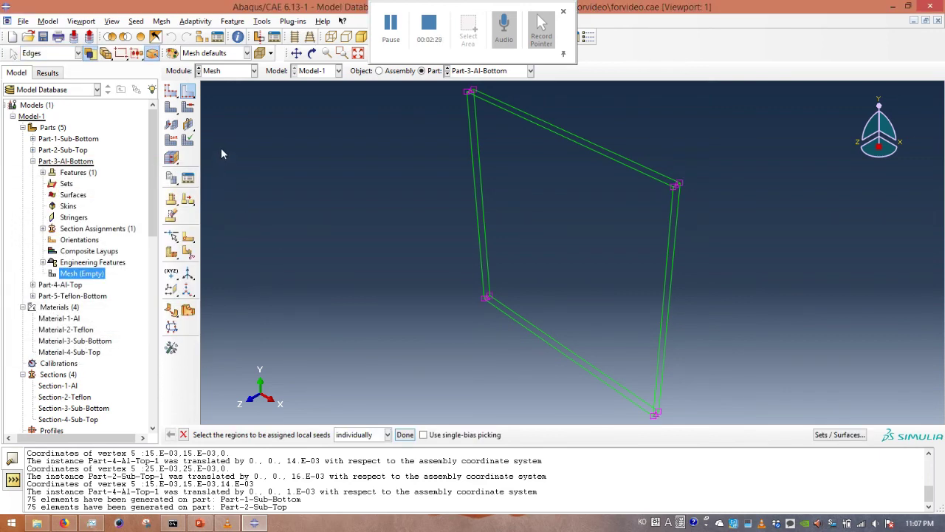
Seed the eight long edges of Part-3-Al-Bottom by number with 3 elements each and mesh the part
click(538, 123)
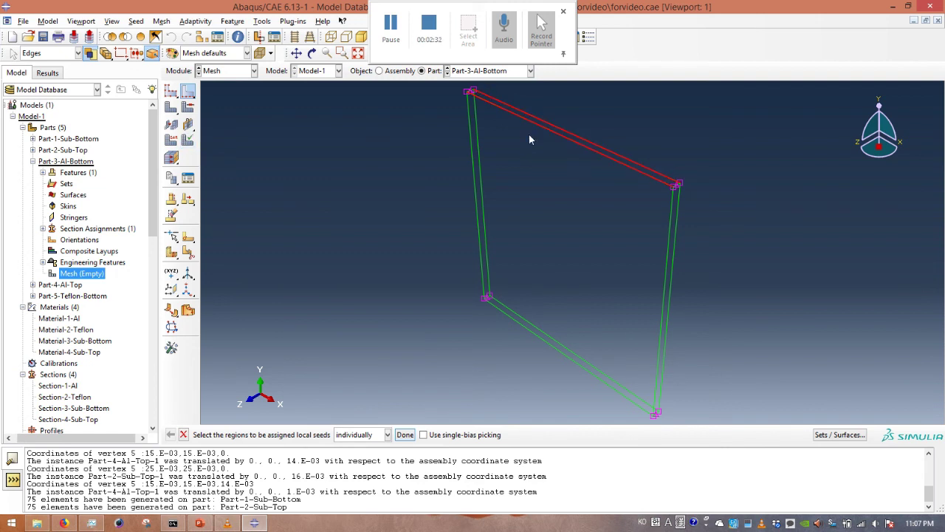
shift+click(475, 195)
shift+click(544, 340)
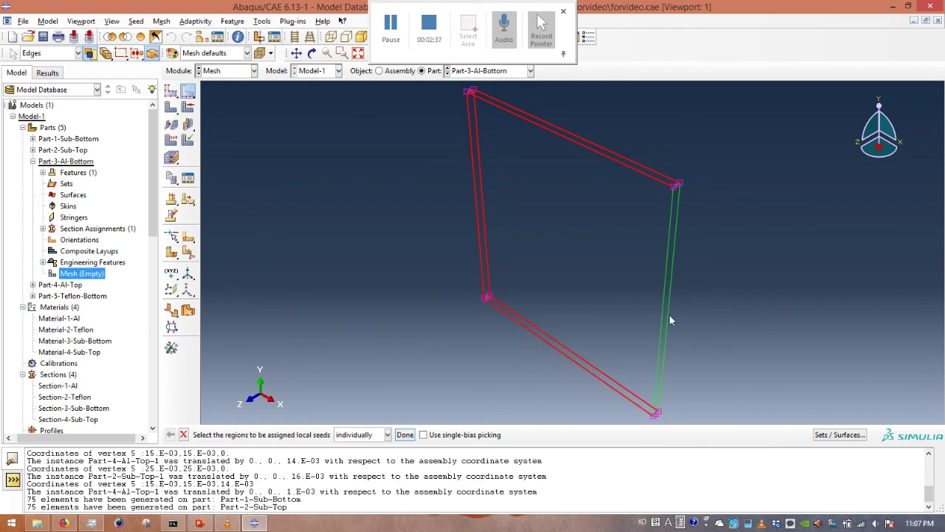
shift+click(668, 317)
shift+click(660, 314)
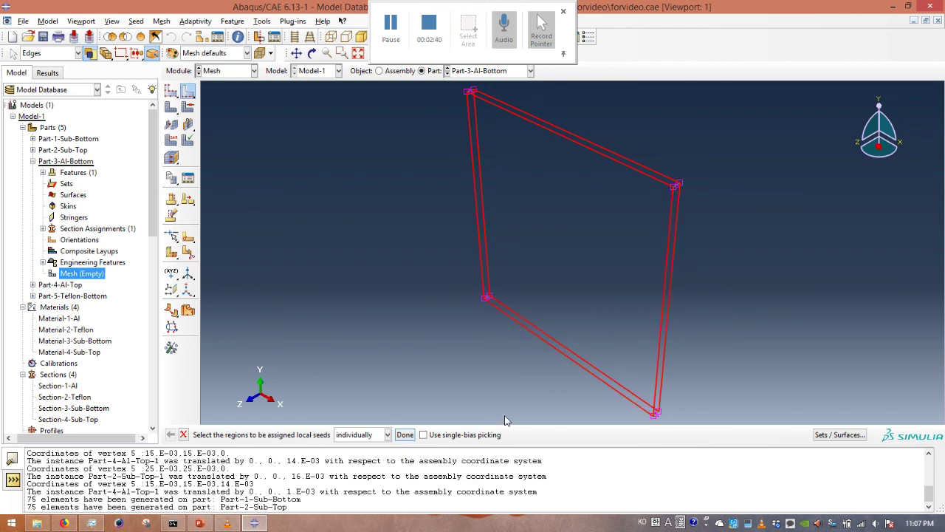
click(405, 435)
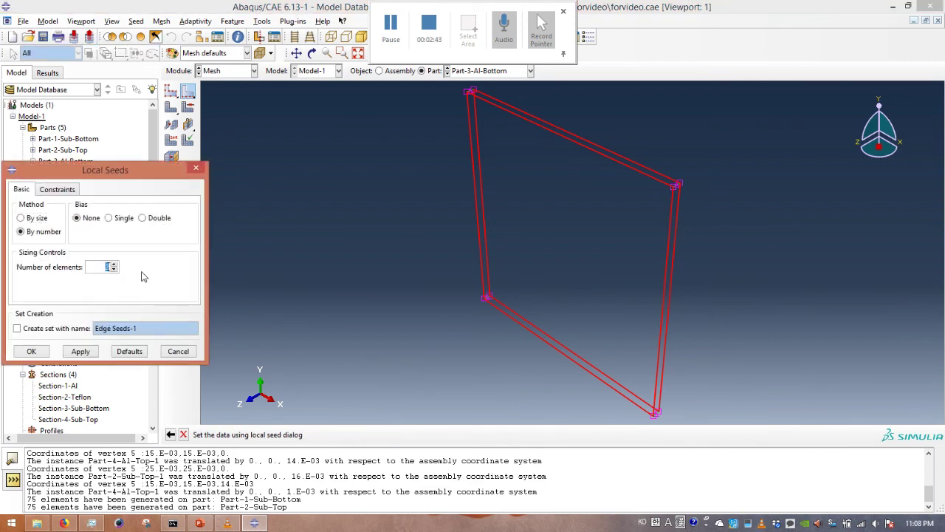
click(31, 350)
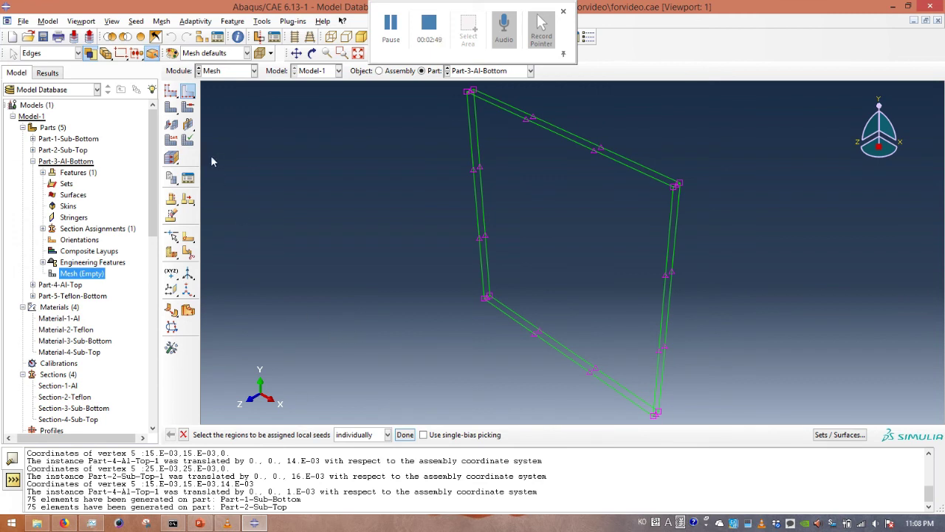
click(172, 109)
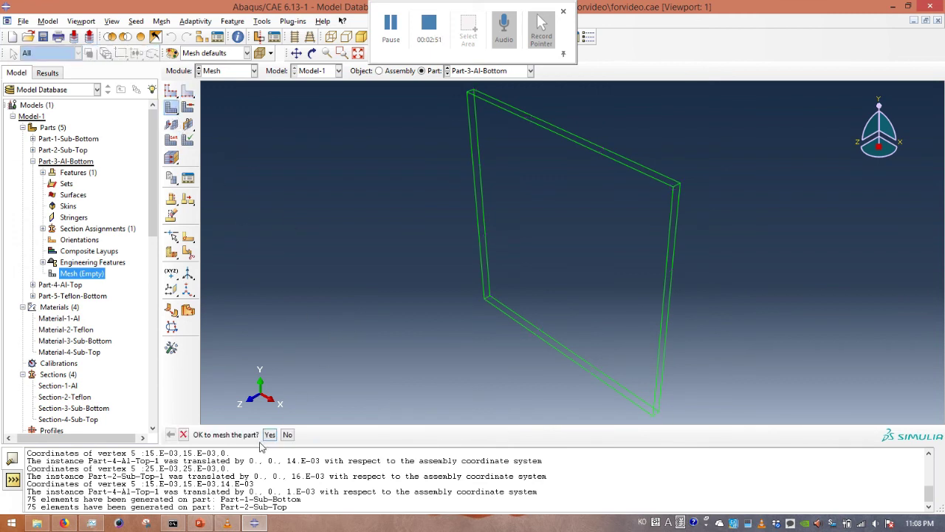
click(269, 435)
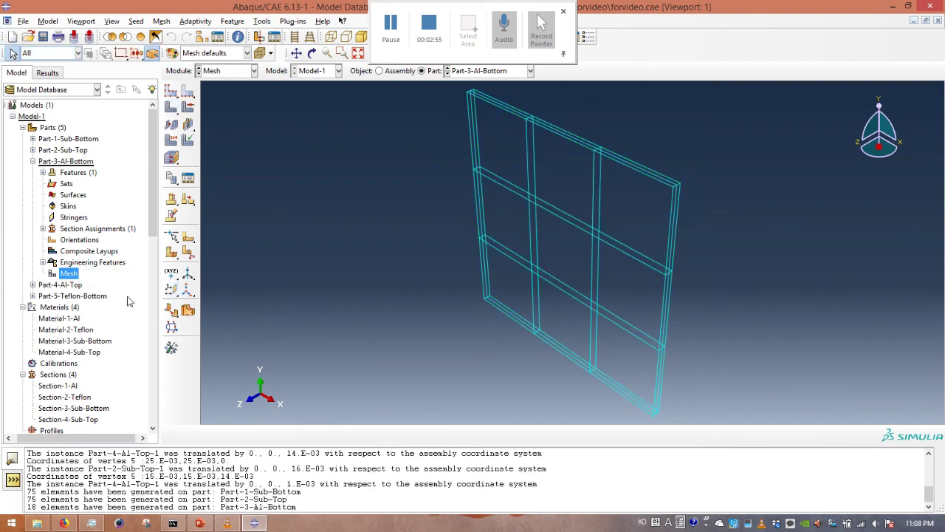
Open the mesh of Part-4-Al-Top and seed its four short thickness edges by number with 2 elements each
click(32, 161)
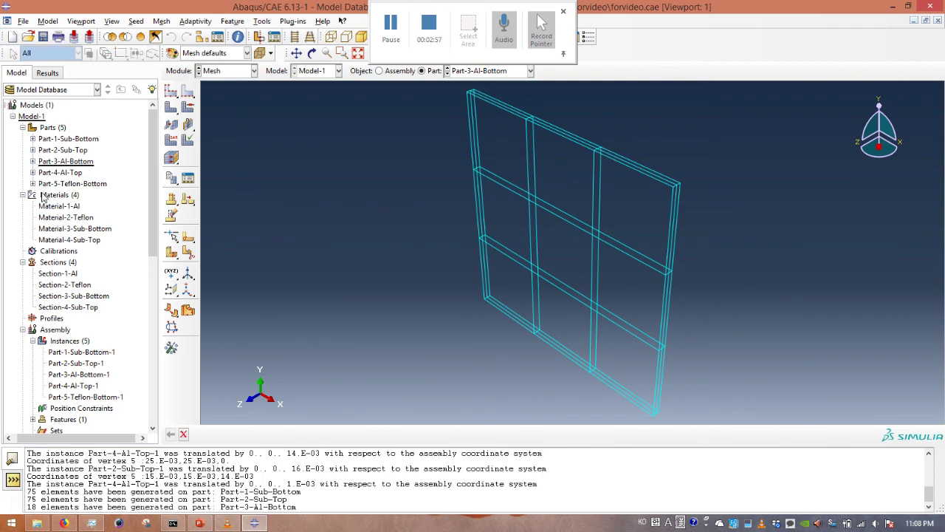
click(32, 172)
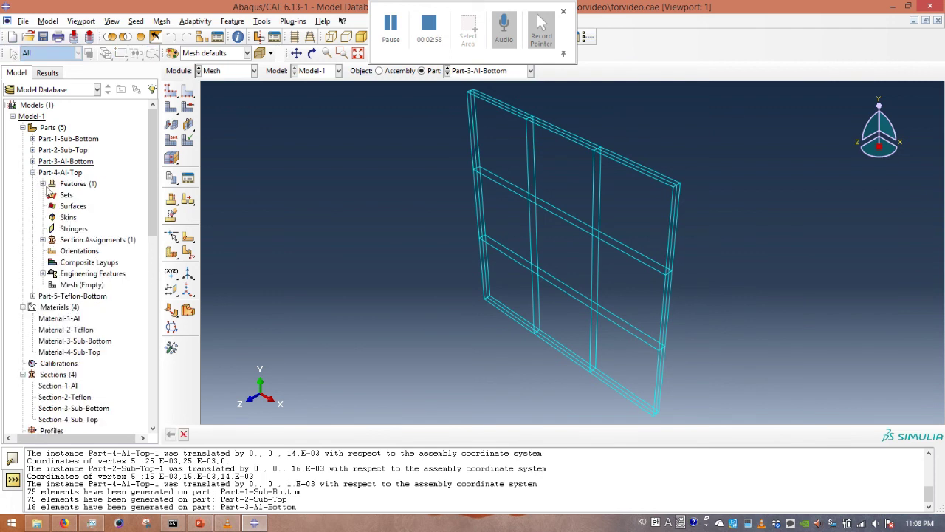
double_click(70, 285)
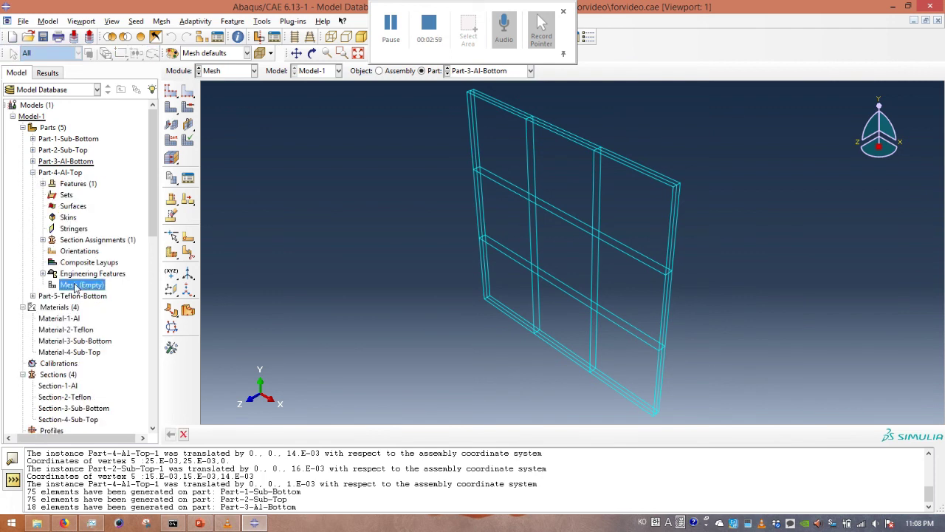
click(185, 92)
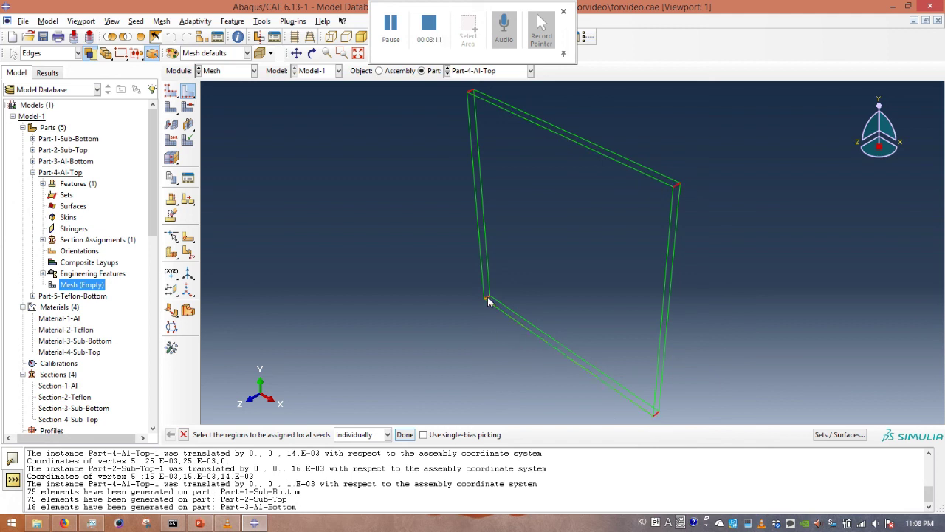
click(405, 434)
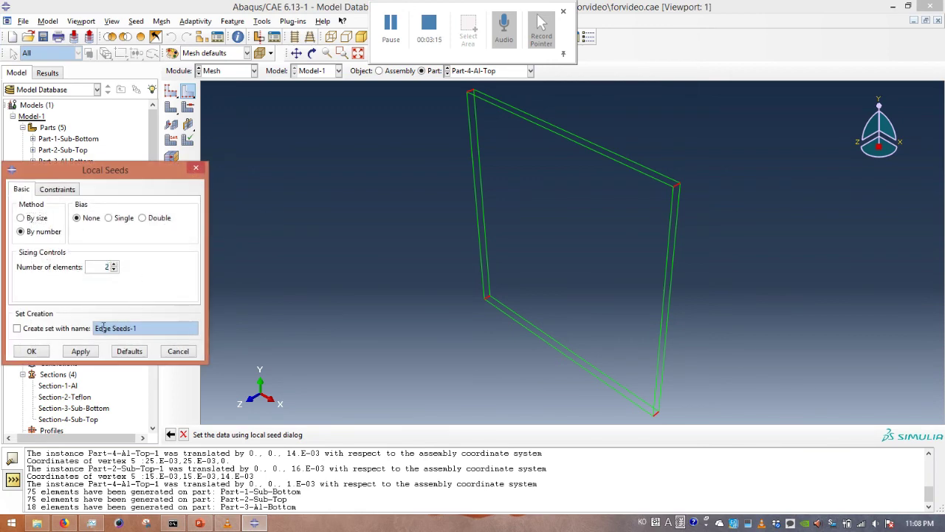
click(40, 353)
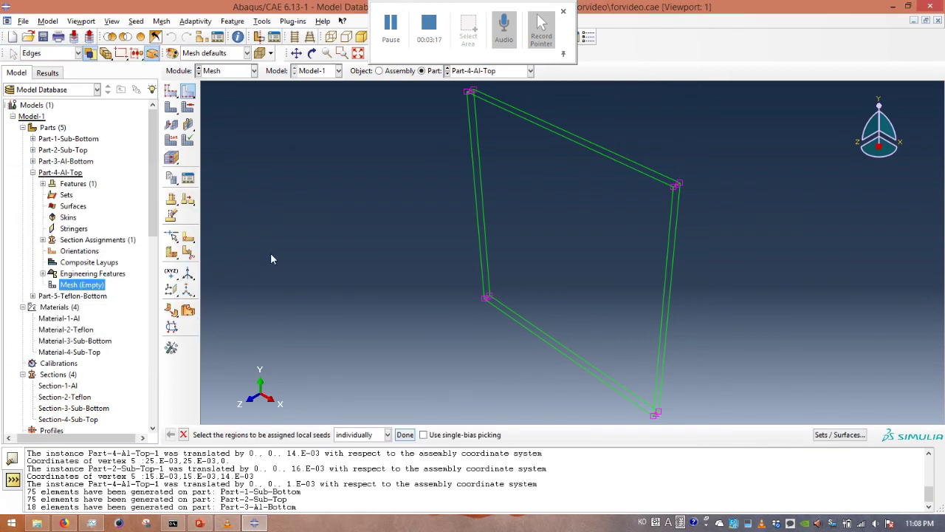
Seed the eight long edges of Part-4-Al-Top by number with 3 elements each and mesh the part
click(579, 140)
shift+click(670, 280)
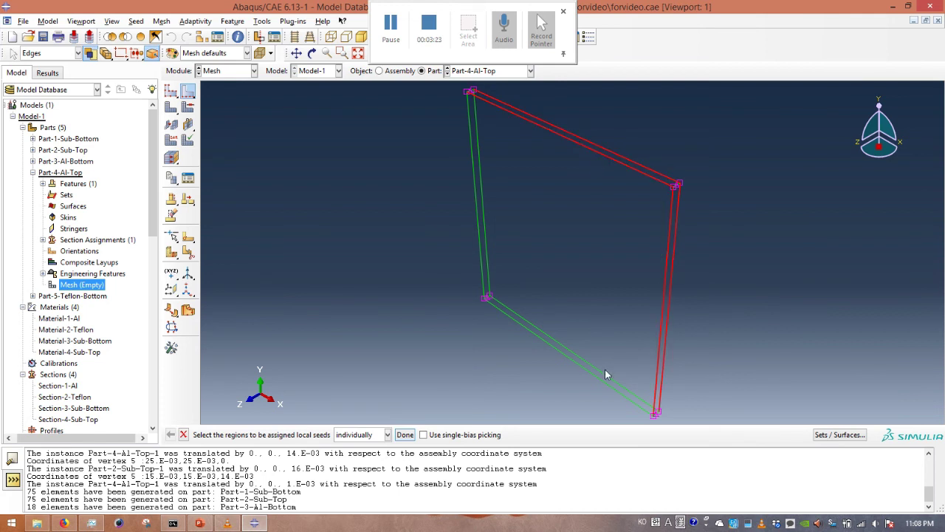
shift+click(604, 373)
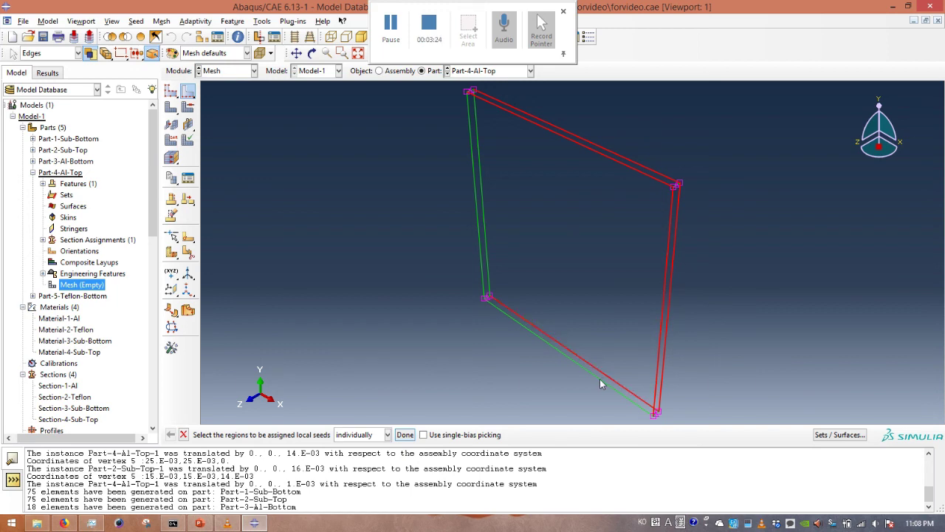
shift+click(485, 221)
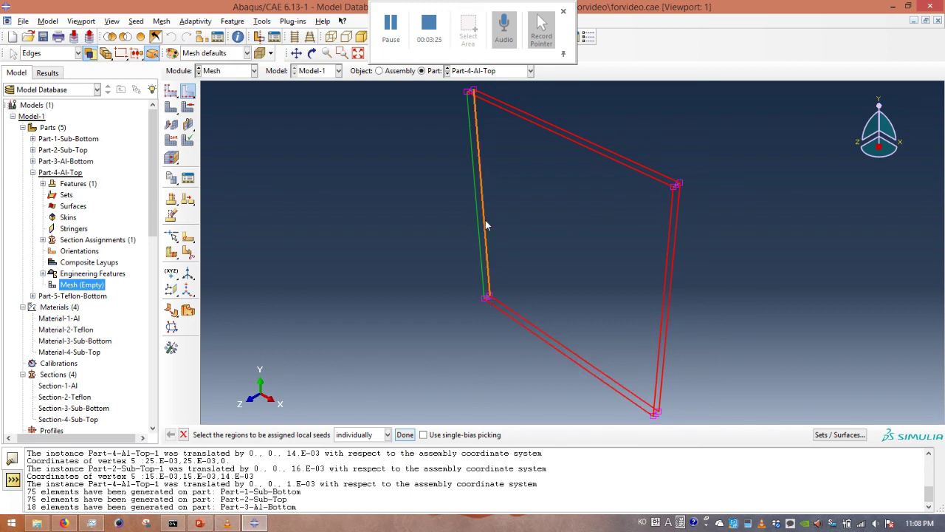
click(405, 434)
double_click(109, 267)
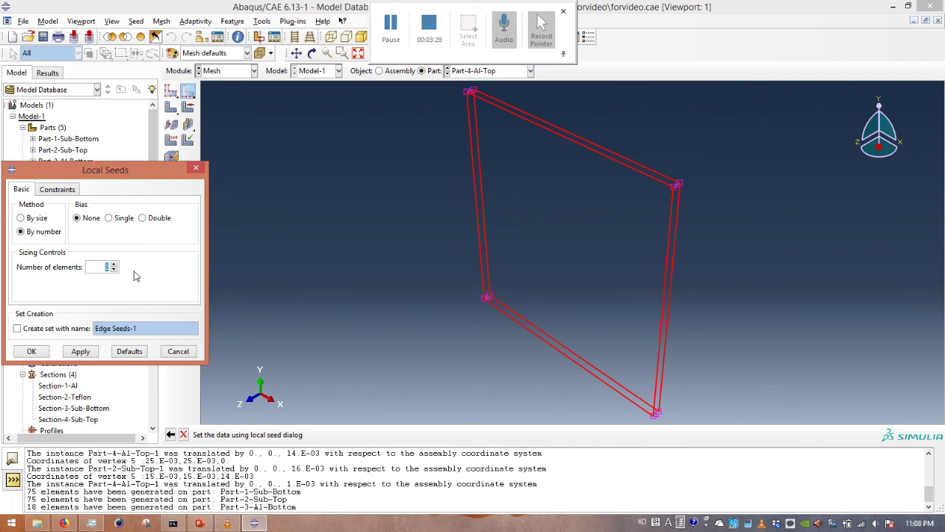
text(3)
click(31, 351)
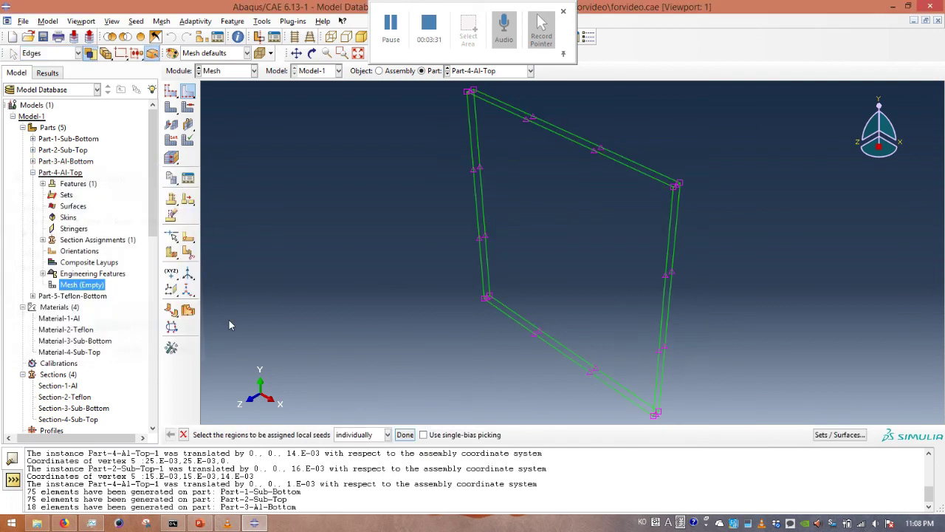
click(172, 107)
click(269, 434)
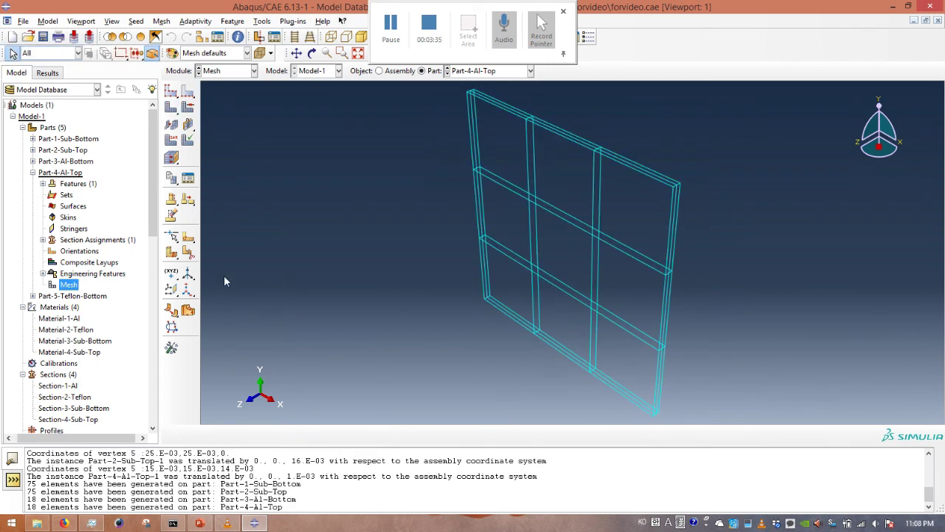
Open the mesh of Part-5-Teflon-Bottom and seed its four short thickness edges by number with 2 elements each
click(32, 172)
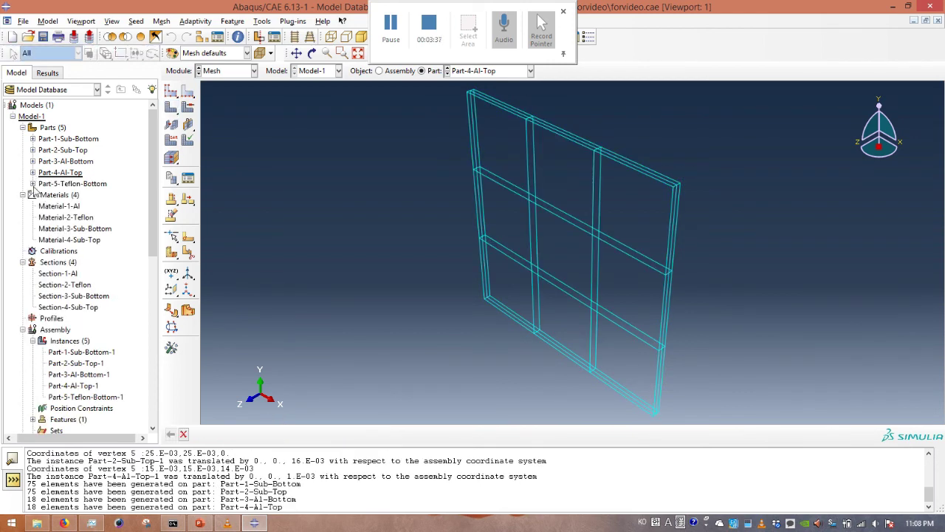
click(32, 184)
double_click(81, 295)
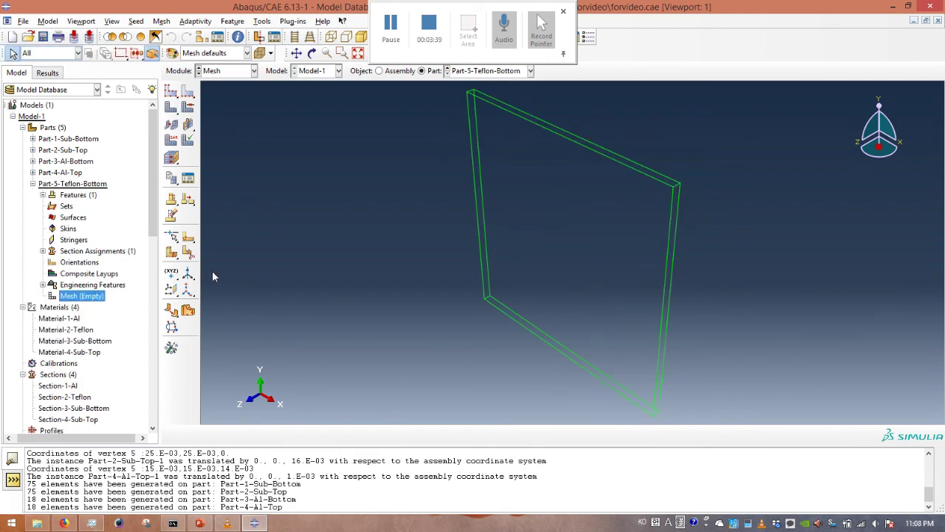
click(187, 90)
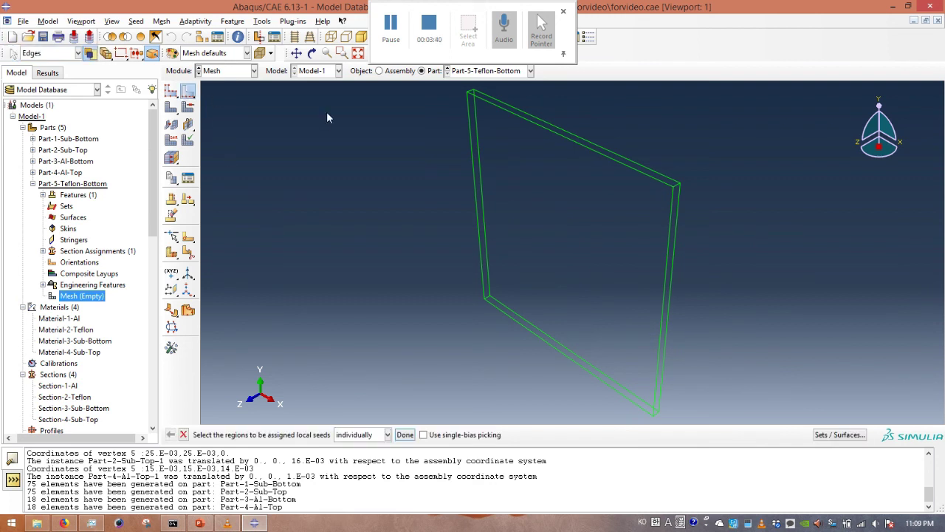
click(470, 92)
click(678, 190)
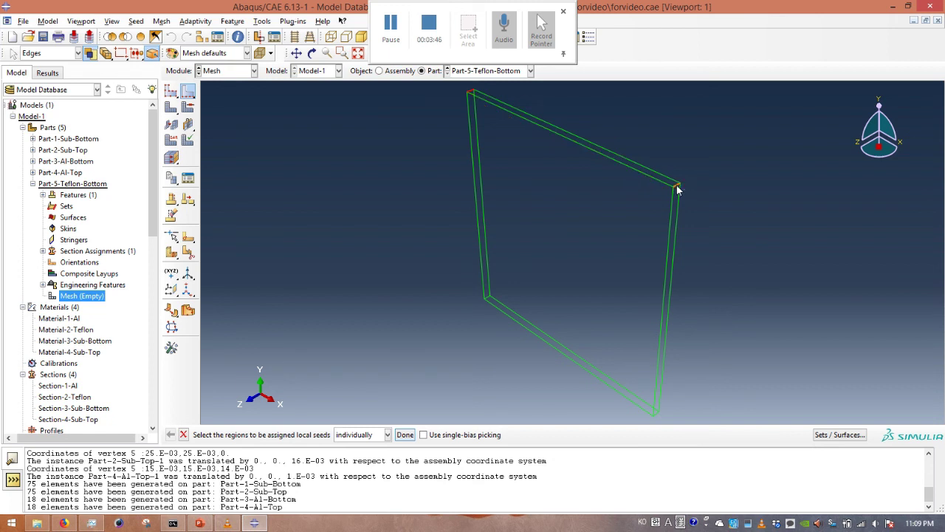
shift+click(656, 414)
click(405, 435)
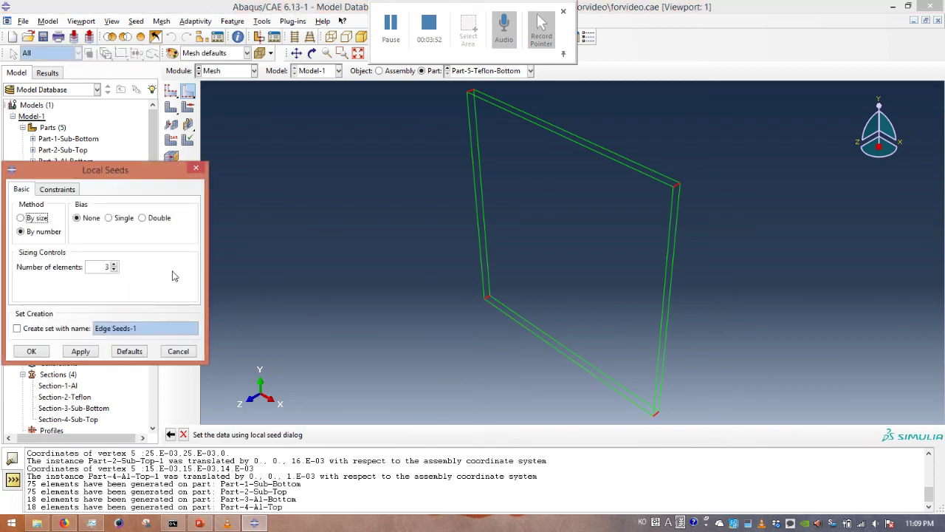
double_click(101, 266)
click(31, 351)
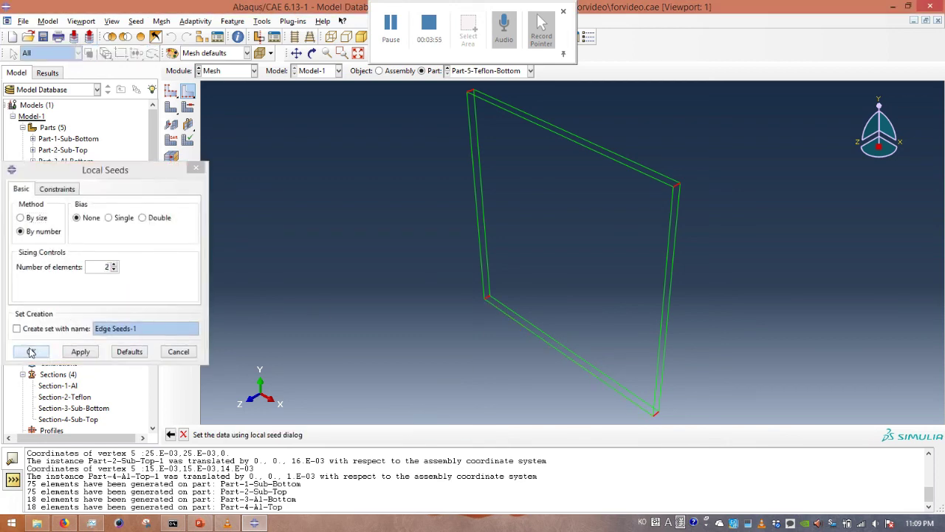
Seed the eight long edges of Part-5-Teflon-Bottom by number with 3 elements each and mesh the part
click(573, 137)
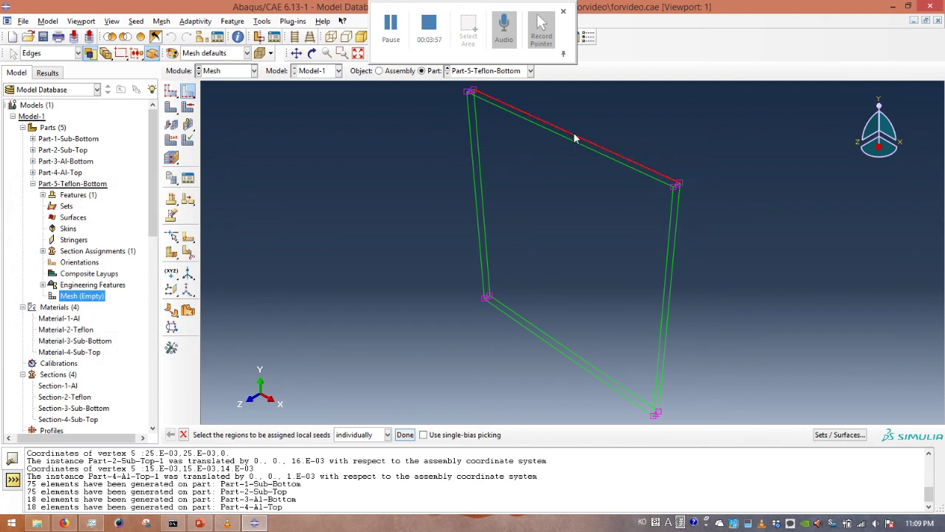
shift+click(479, 209)
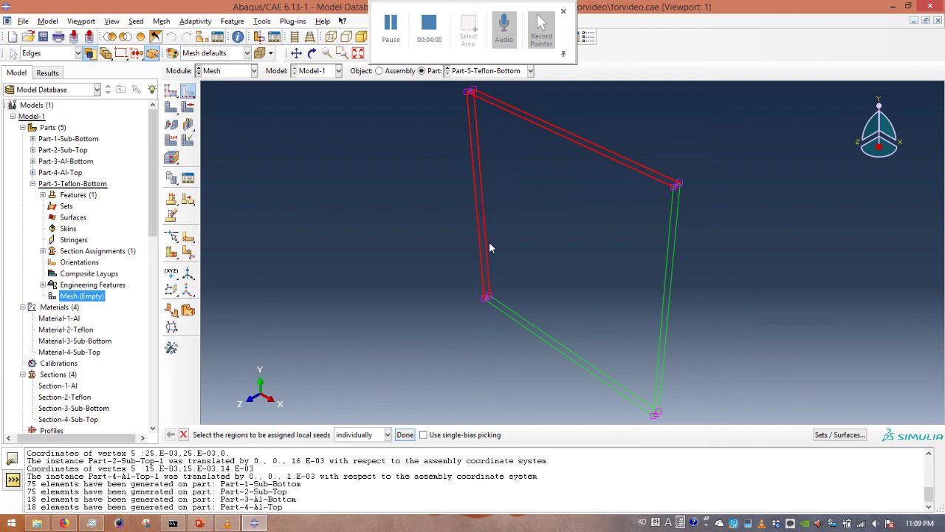
shift+click(539, 333)
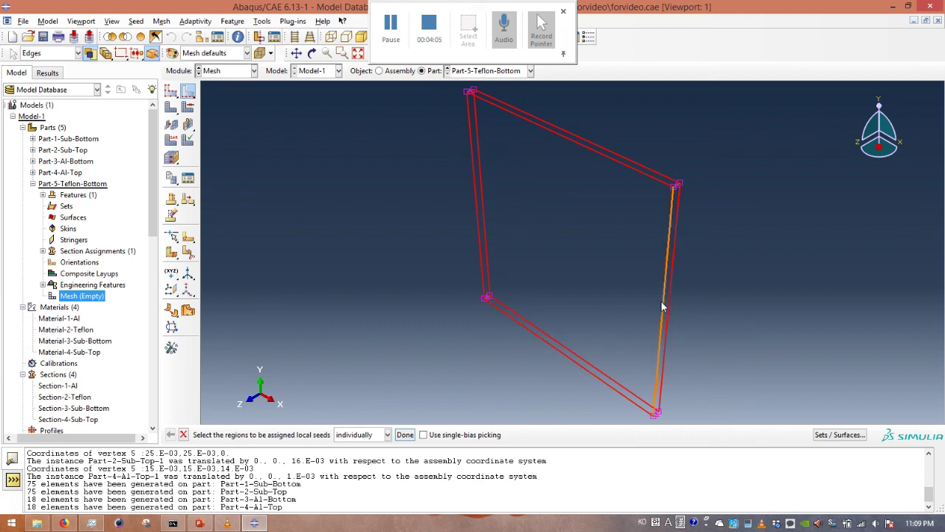
shift+click(664, 305)
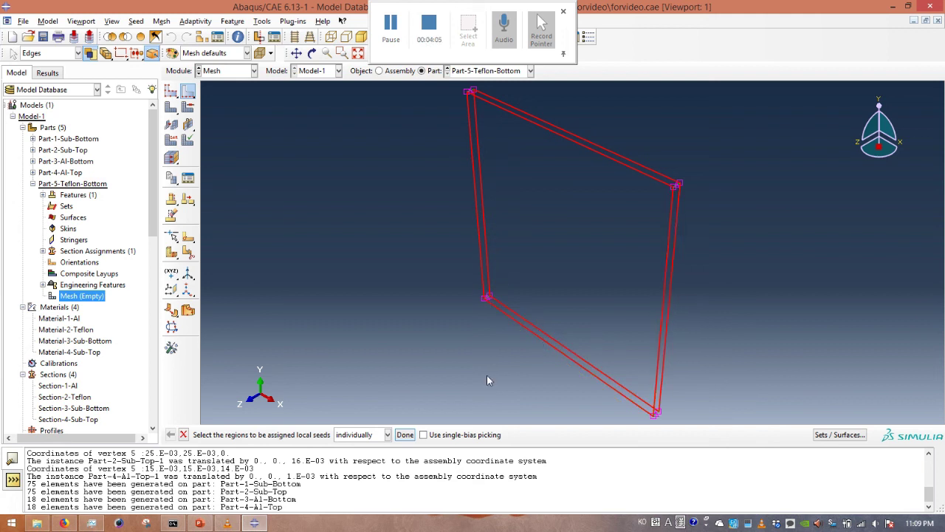
click(405, 435)
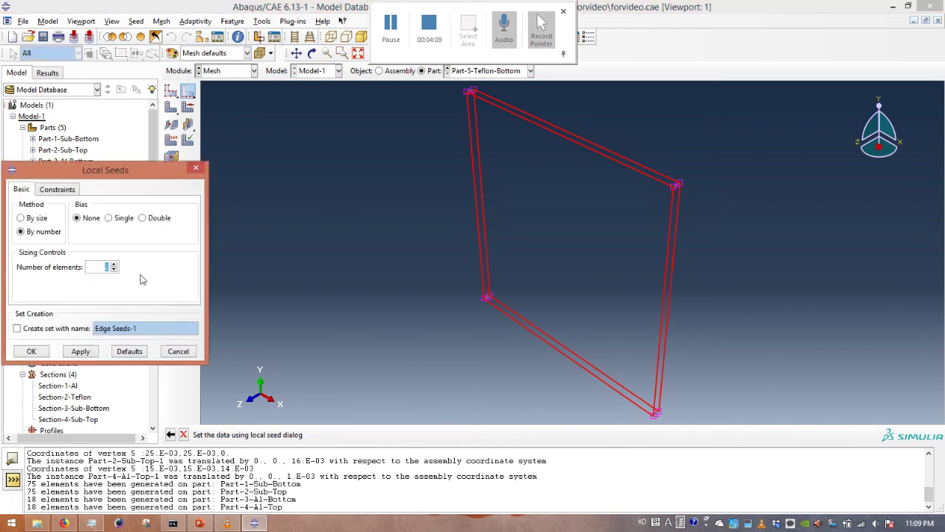
click(34, 352)
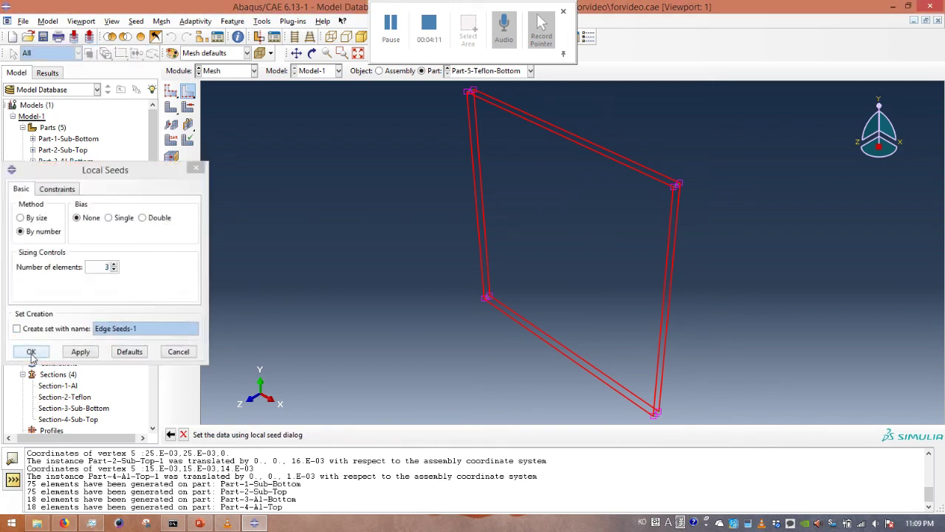
click(172, 108)
click(270, 435)
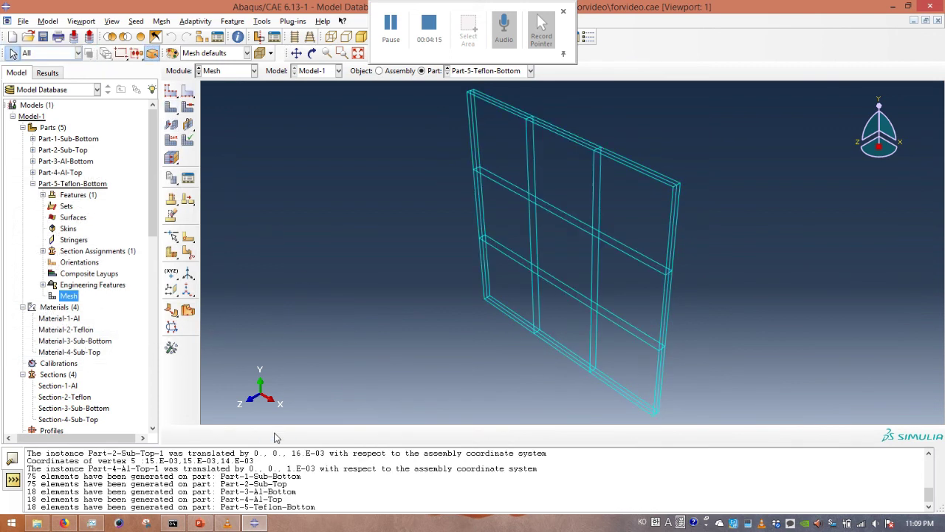